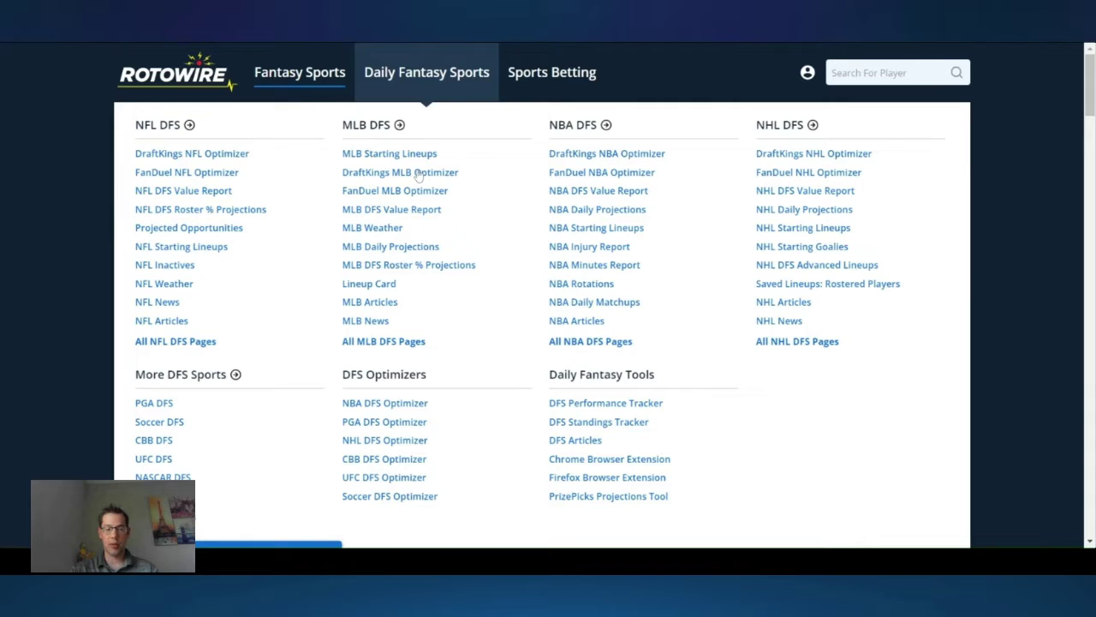
# - Open the DraftKings MLB Optimizer and view the available fantasy sites, keeping DraftKings selected
pyautogui.click(418, 172)
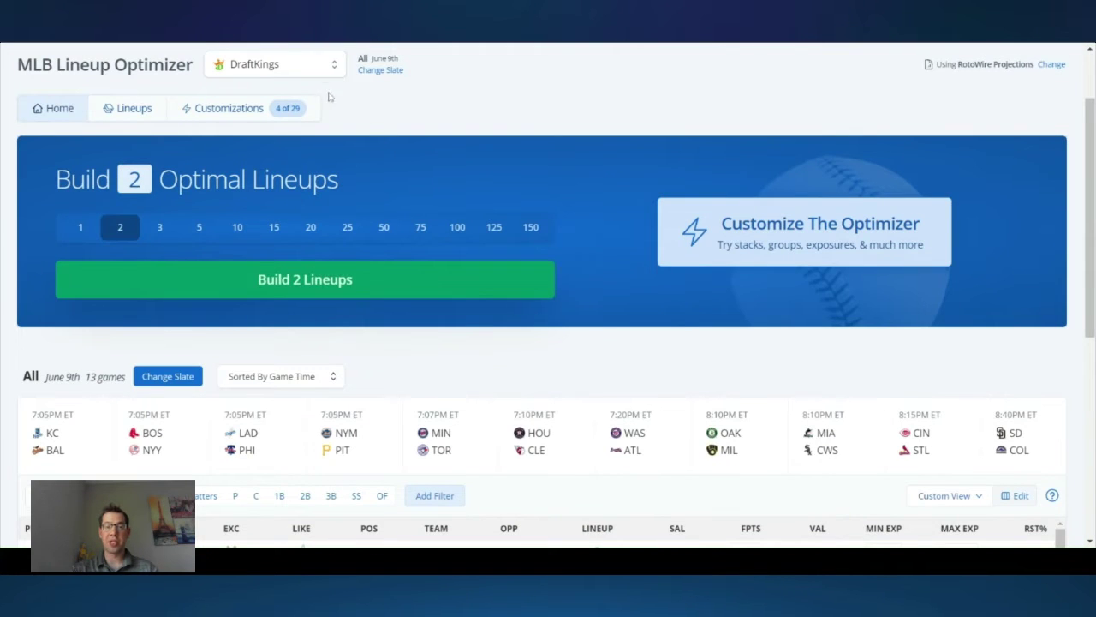
pyautogui.click(311, 72)
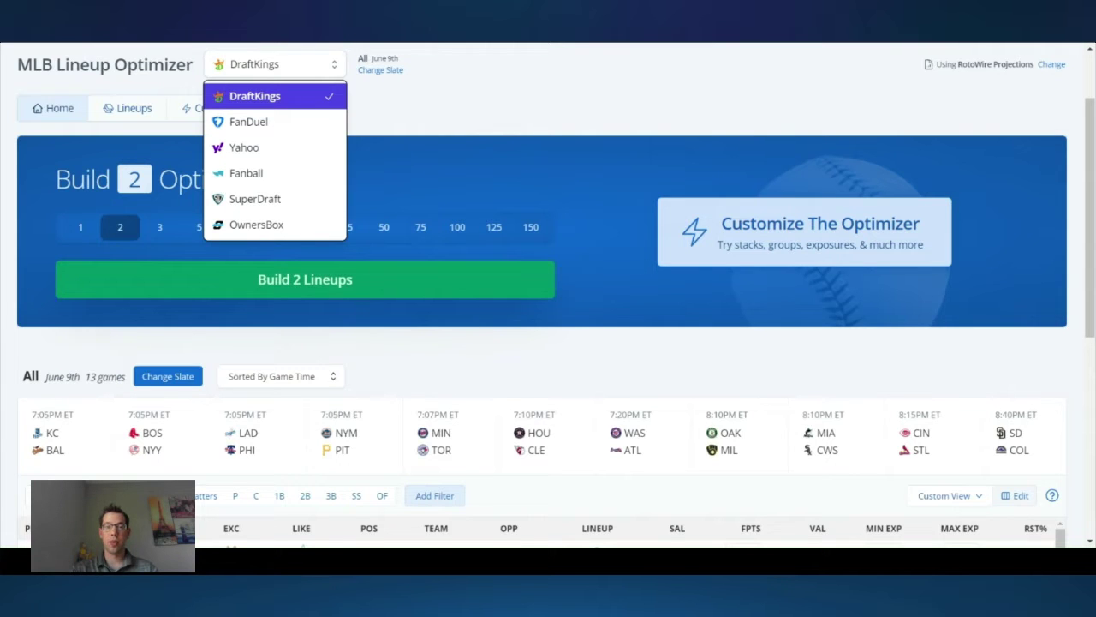
pyautogui.click(375, 101)
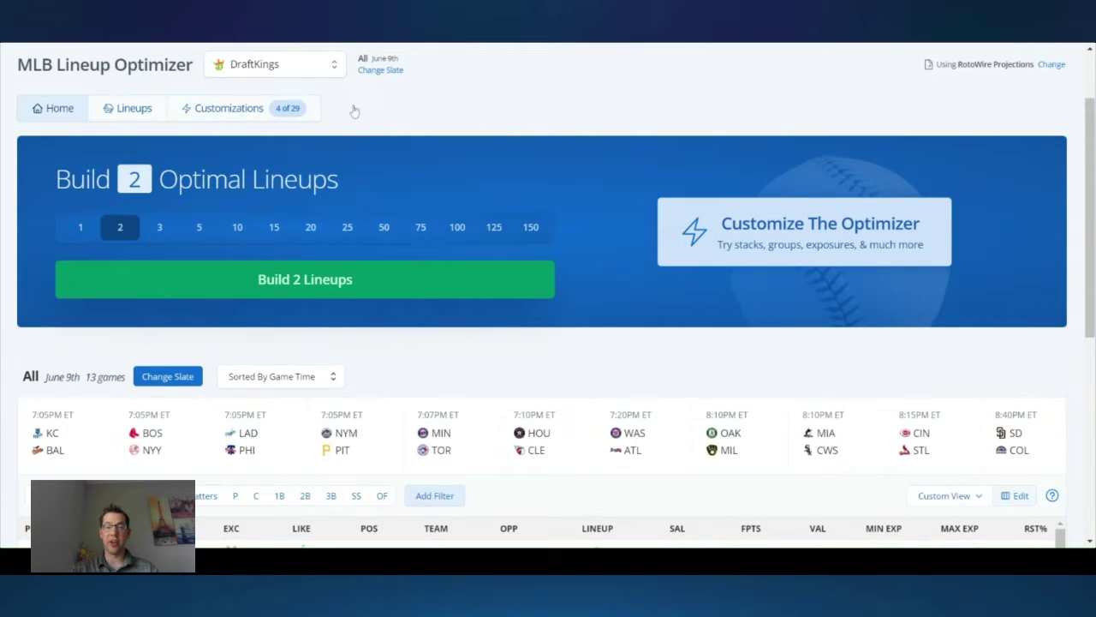
# - Review the contest slates offered for Jun 10 and Jun 9, keeping the June 9th All slate
pyautogui.click(380, 71)
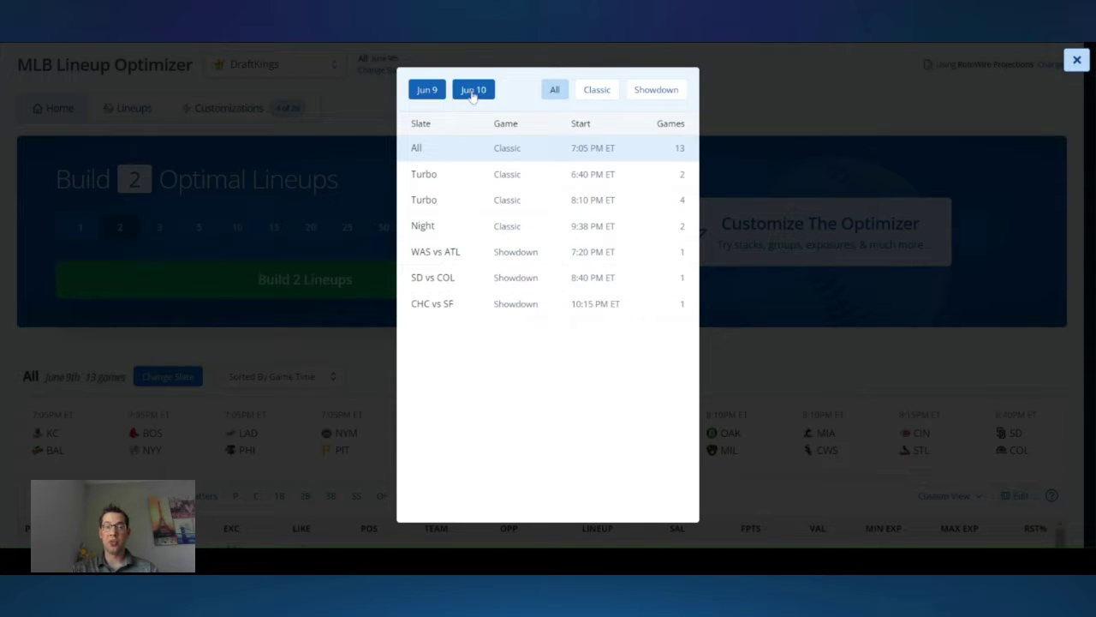
pyautogui.click(472, 92)
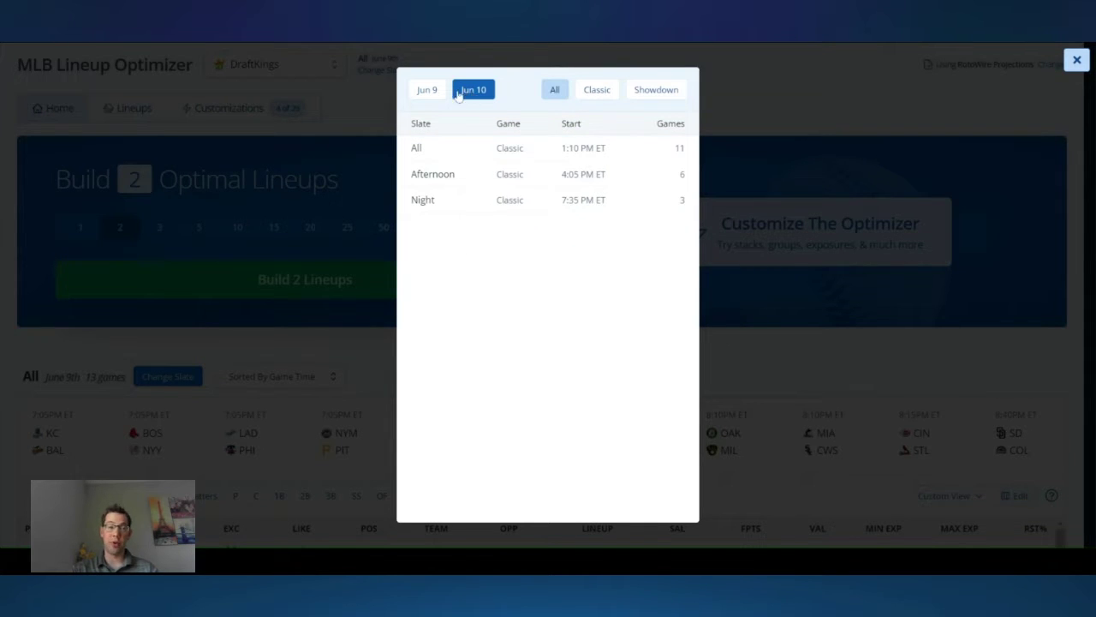
pyautogui.click(428, 91)
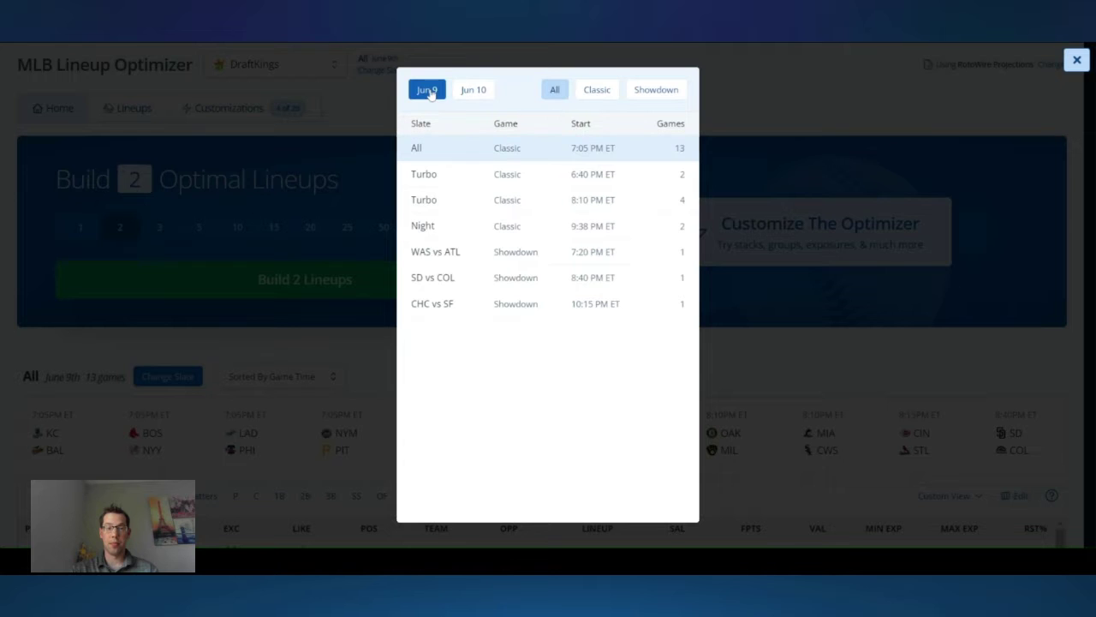
pyautogui.click(357, 109)
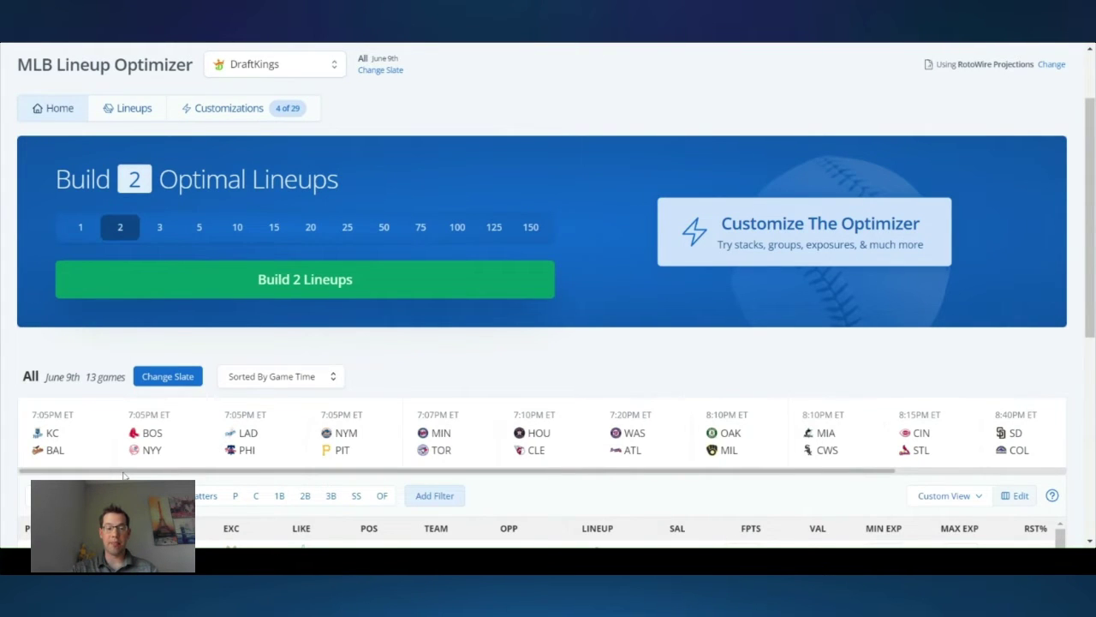
# - Look through the slate's games in game-time order and display their probable starters
pyautogui.hscroll(3, 227, 476)
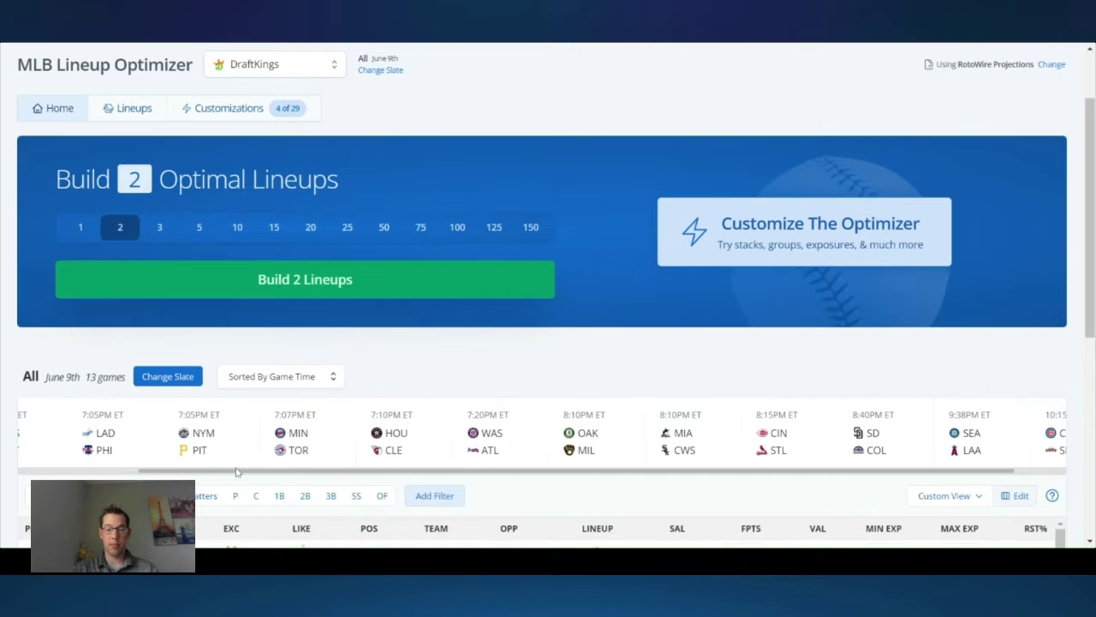
pyautogui.moveTo(401, 471); pyautogui.dragTo(29, 471)
pyautogui.click(290, 381)
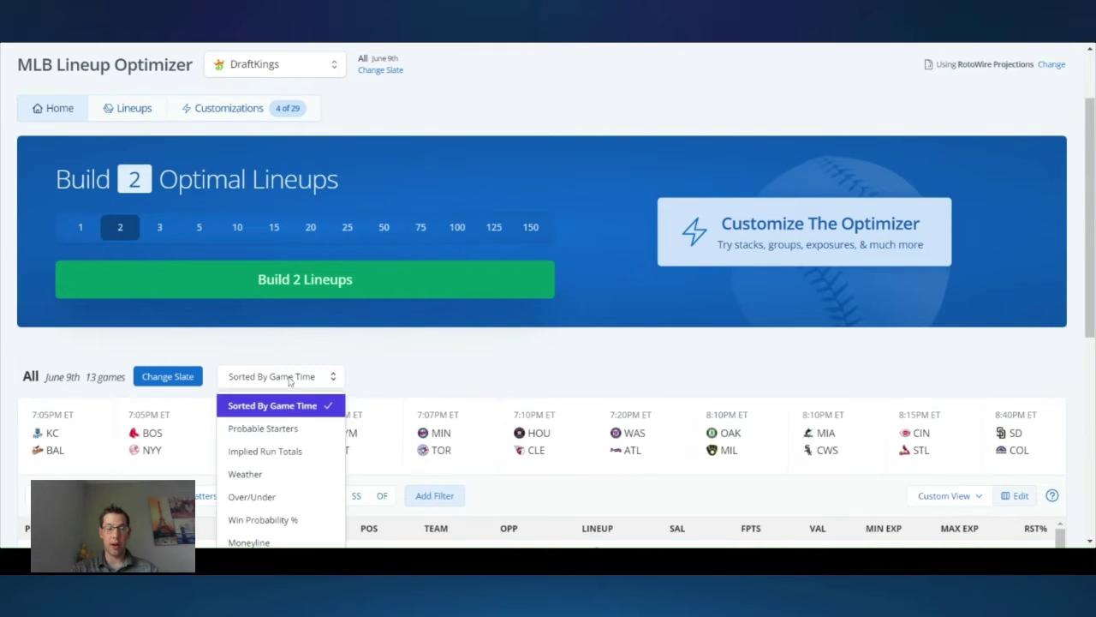
pyautogui.click(290, 425)
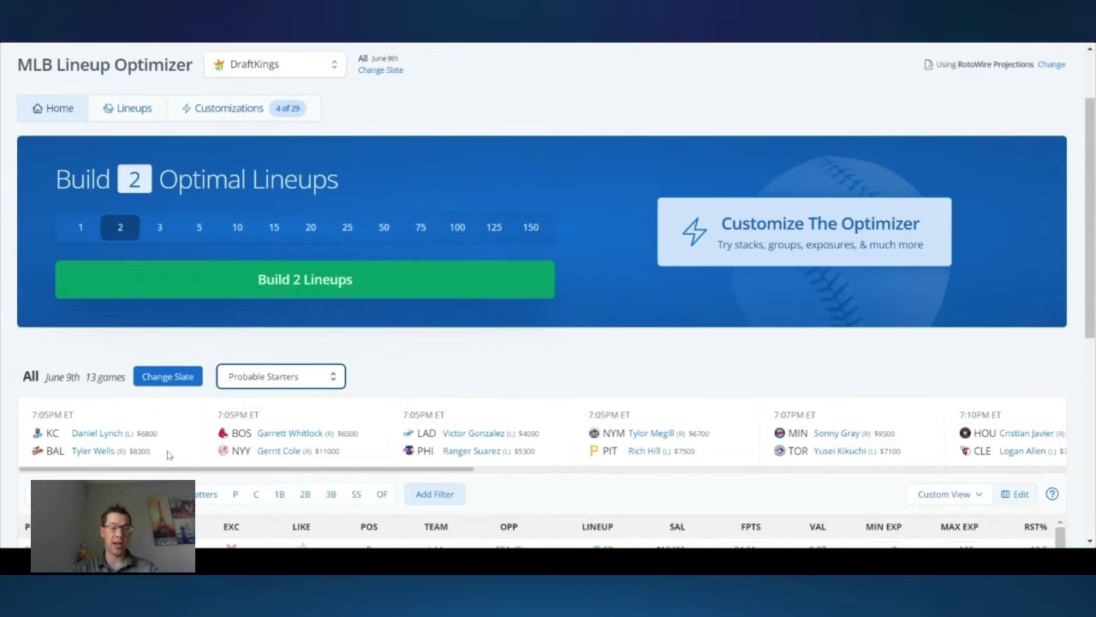
# - Show the slate's implied run totals and review the full range of teams from highest to lowest
pyautogui.click(265, 386)
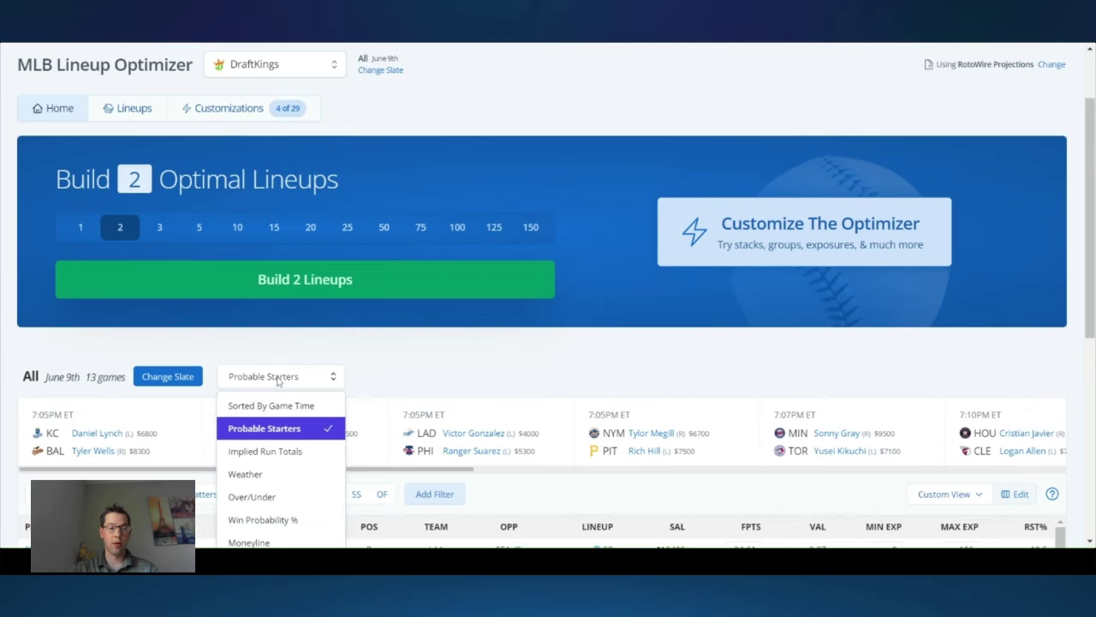
pyautogui.click(264, 451)
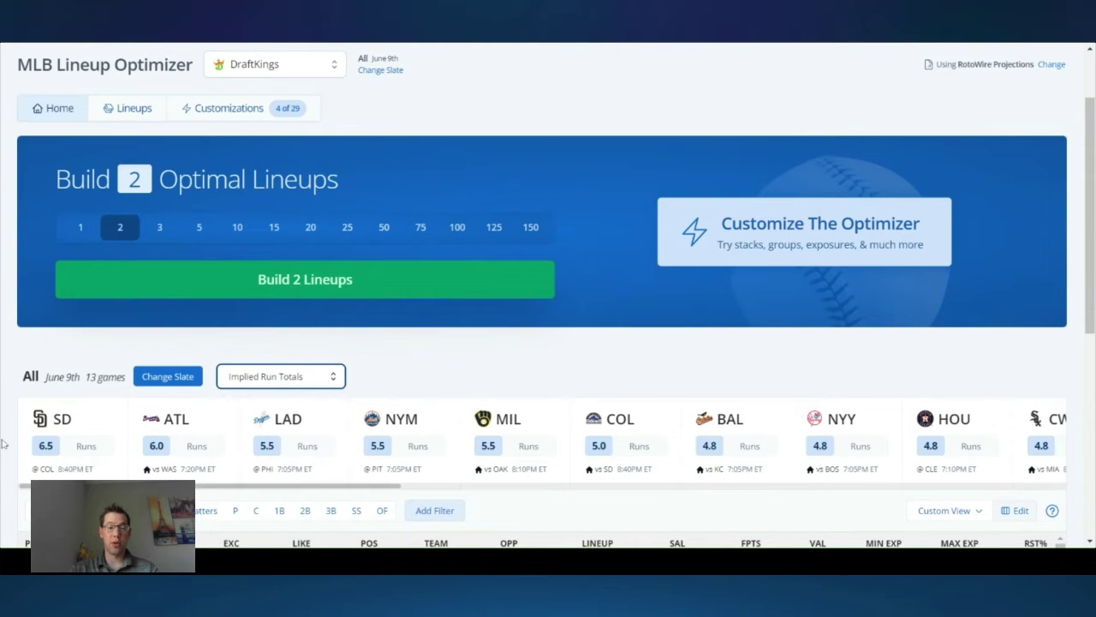
pyautogui.scroll(-1, 3, 444)
pyautogui.moveTo(194, 422)
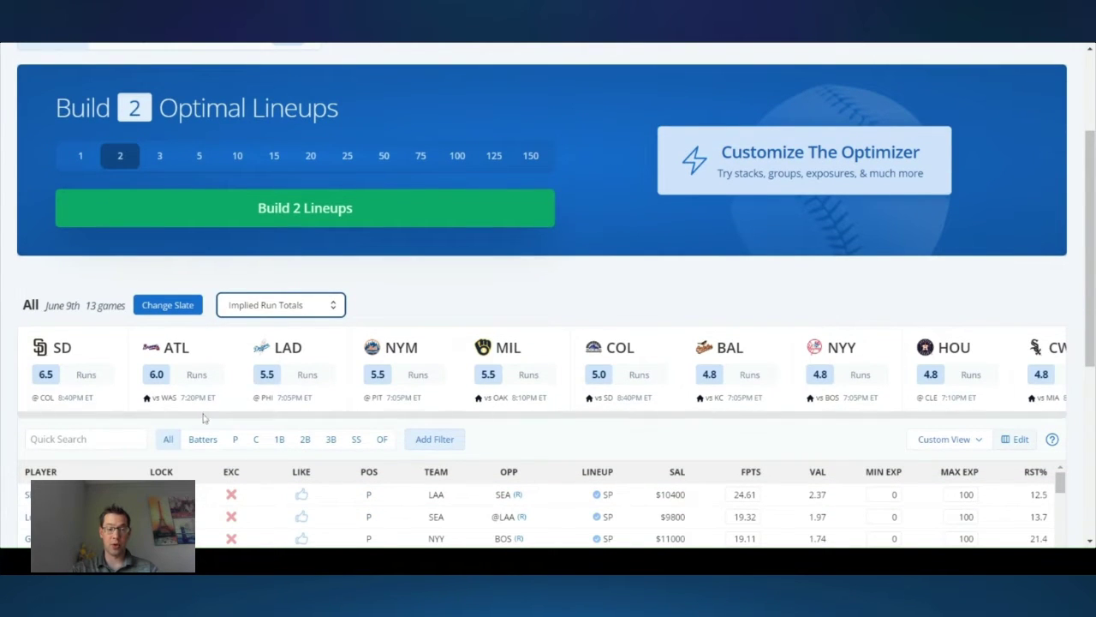
pyautogui.moveTo(295, 420); pyautogui.dragTo(1038, 417)
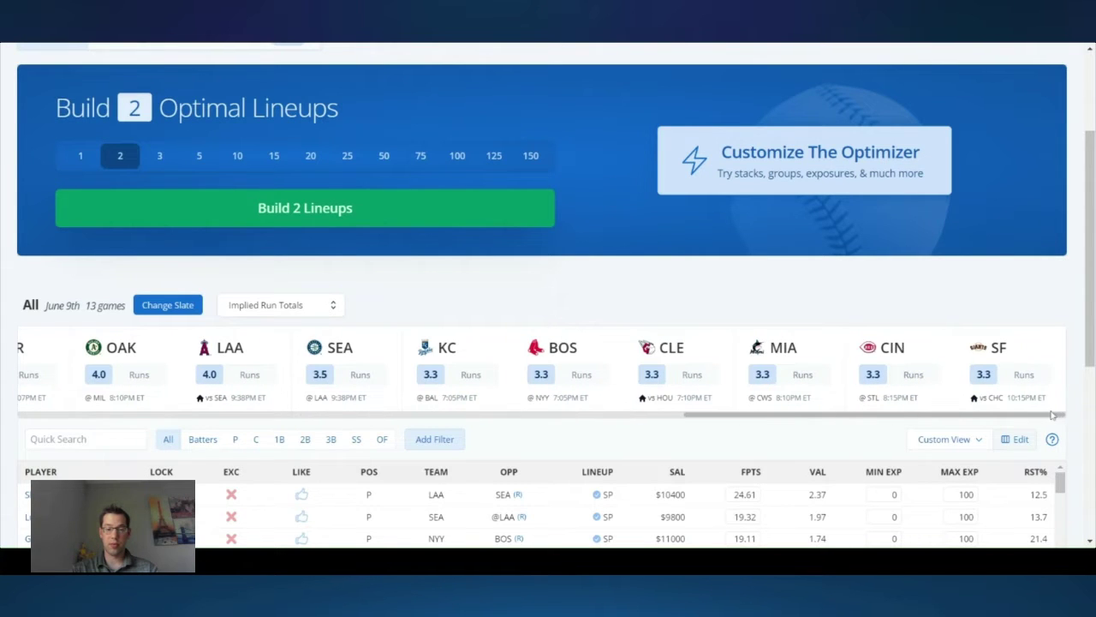
pyautogui.moveTo(912, 419); pyautogui.dragTo(613, 418)
pyautogui.moveTo(520, 417); pyautogui.dragTo(77, 420)
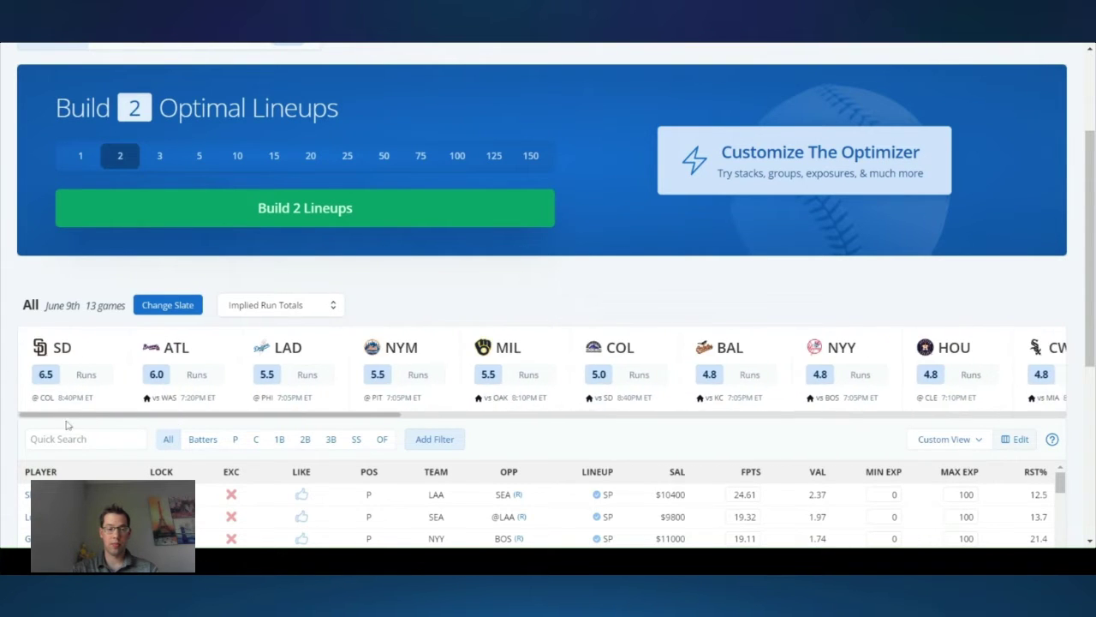
# - View the weather forecasts for the slate's games, followed by their over/under totals
pyautogui.click(273, 306)
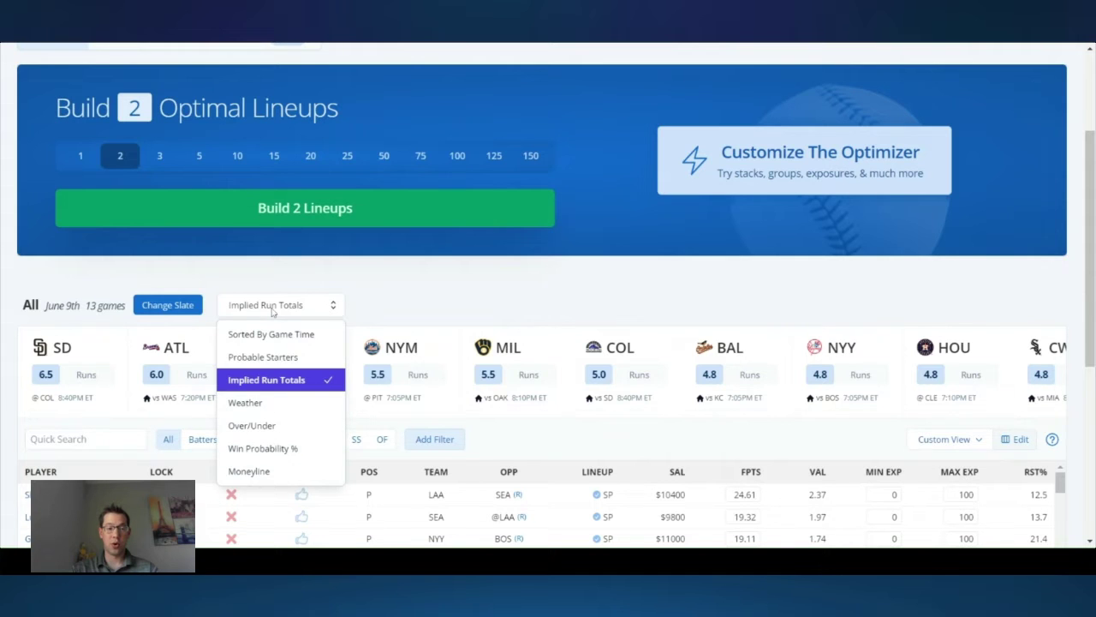
pyautogui.click(279, 403)
pyautogui.scroll(-1, 2, 408)
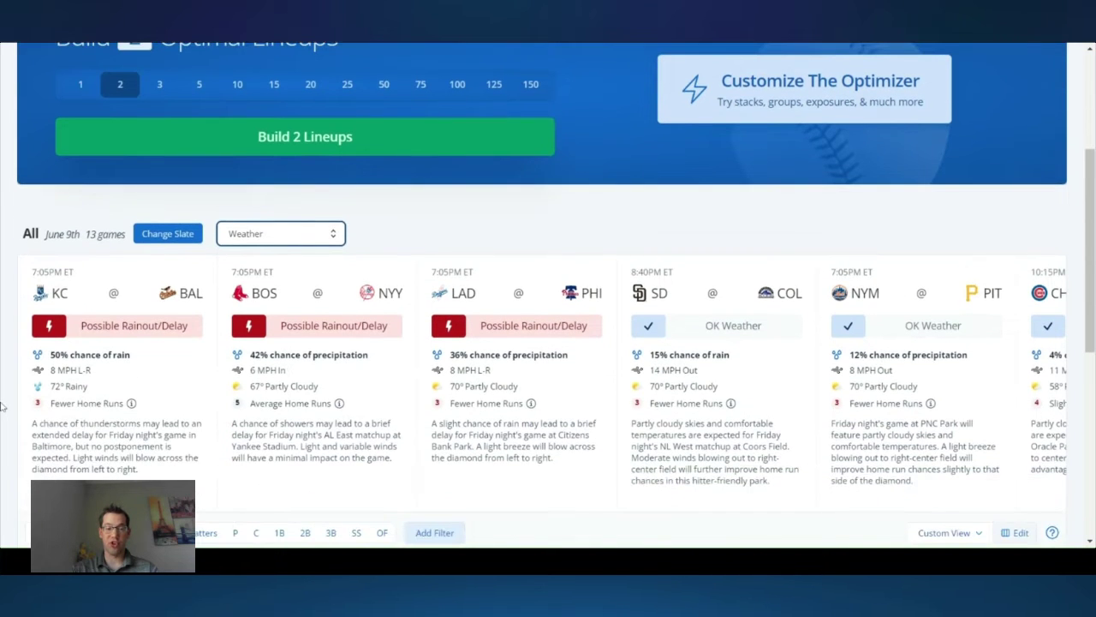
pyautogui.click(294, 241)
pyautogui.click(284, 355)
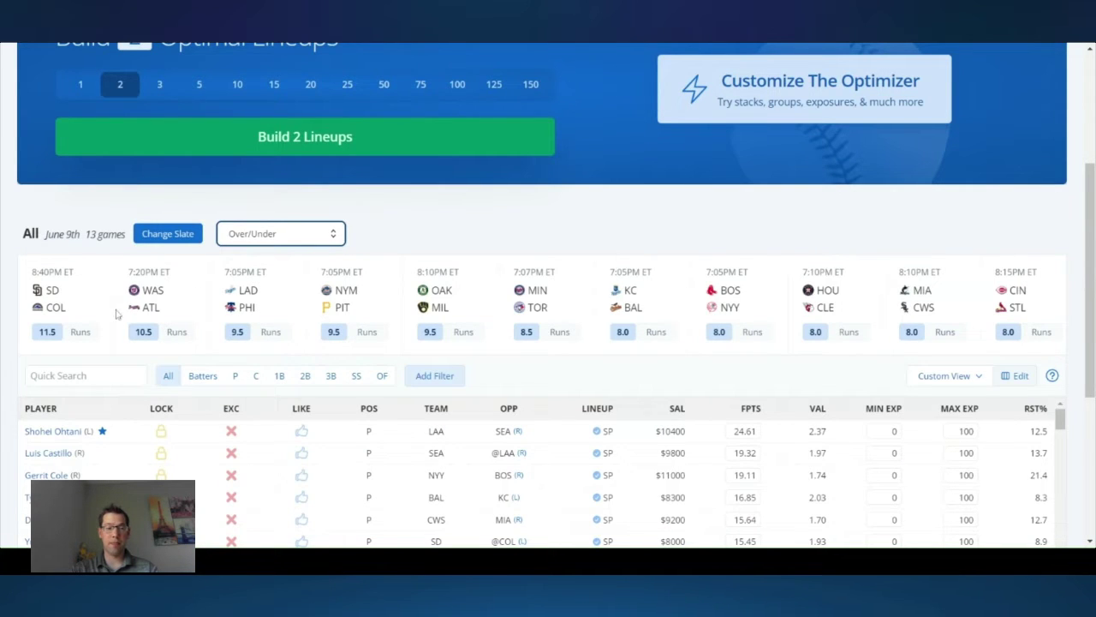
# - View the games by Win Probability % and Moneyline before restoring the game-time order
pyautogui.click(267, 238)
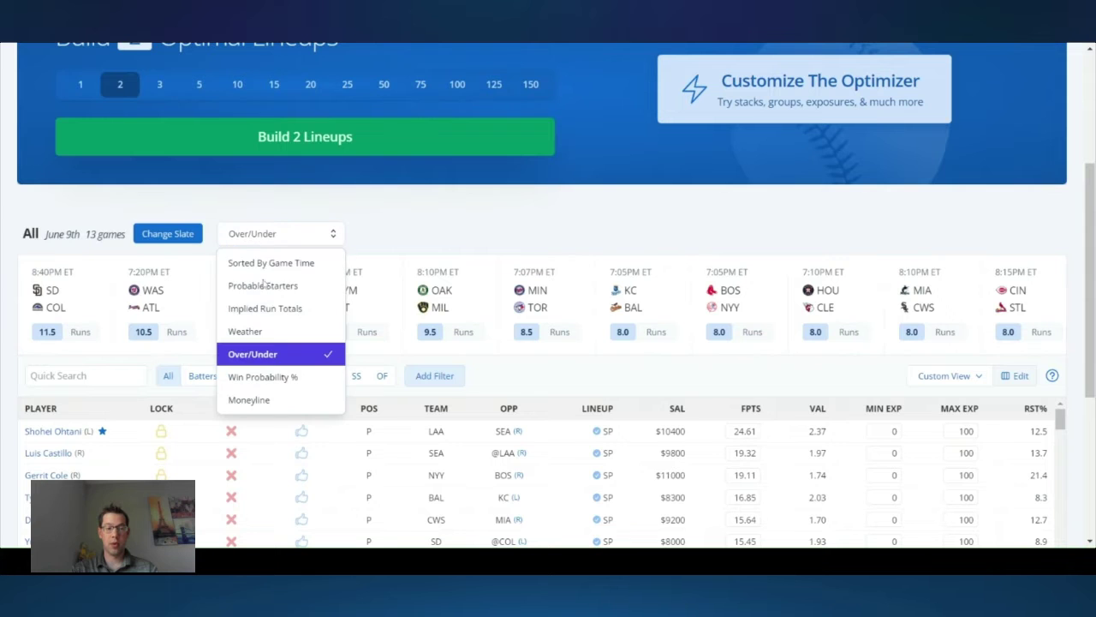
pyautogui.click(271, 377)
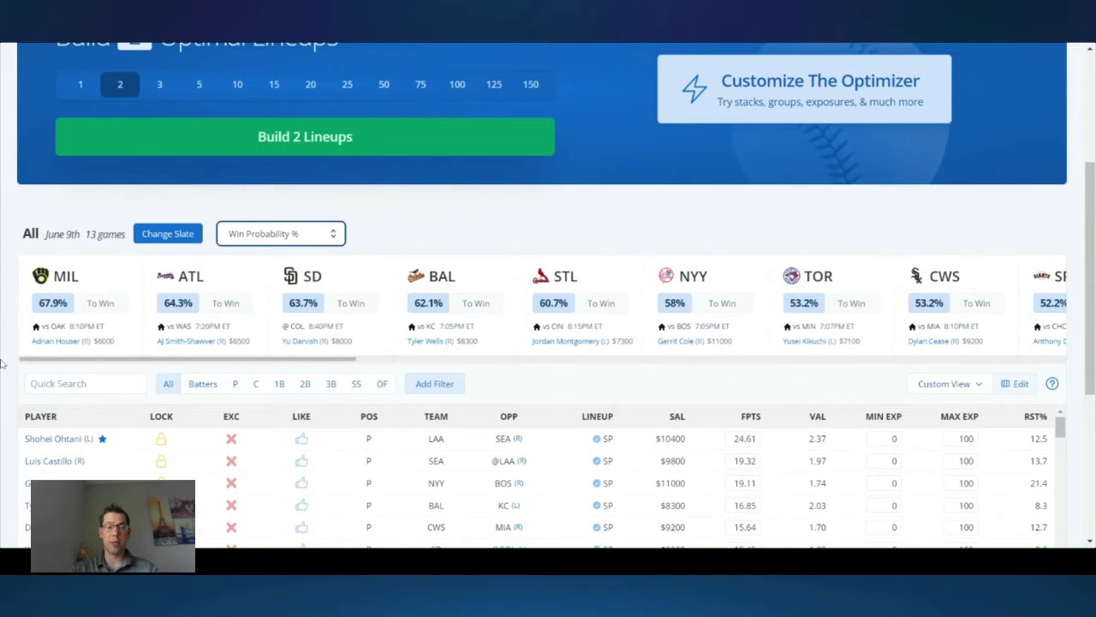
pyautogui.click(285, 243)
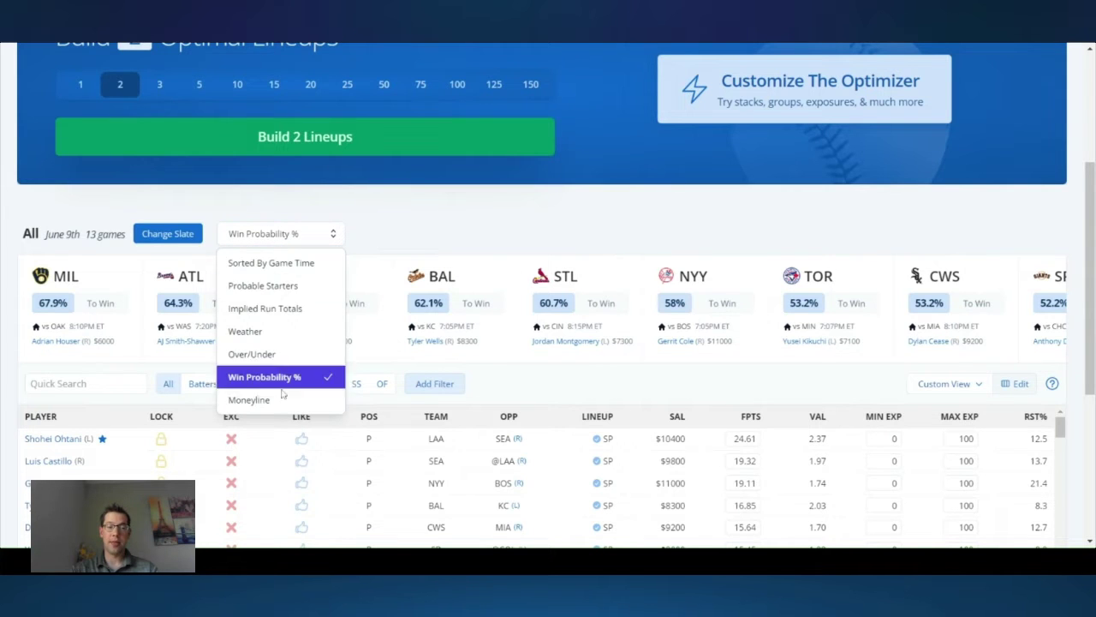
pyautogui.click(279, 400)
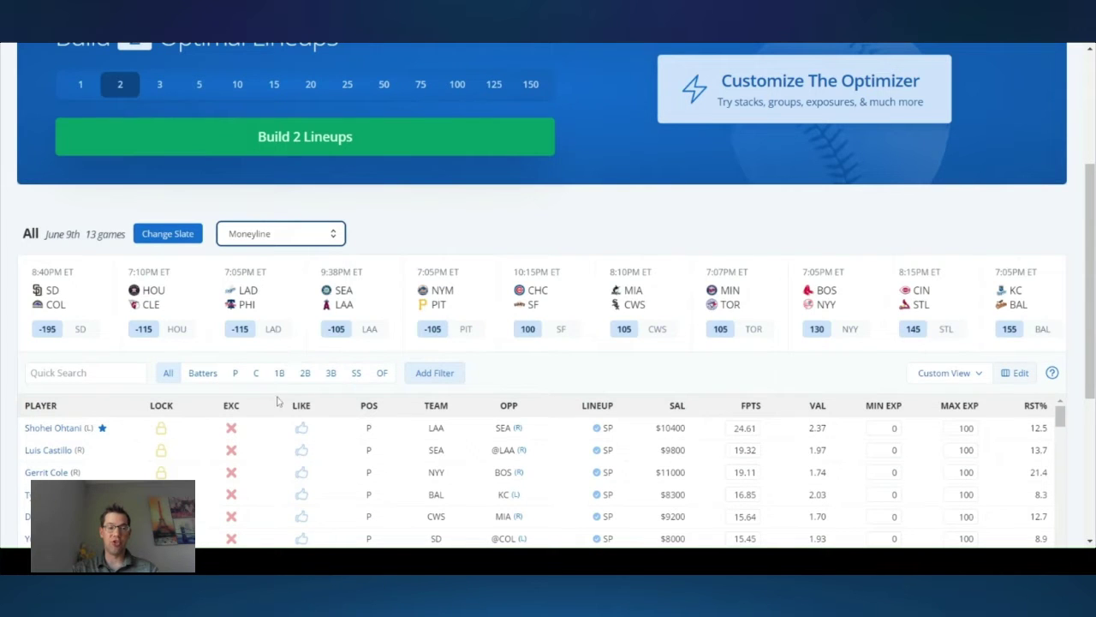
pyautogui.click(282, 243)
pyautogui.click(278, 263)
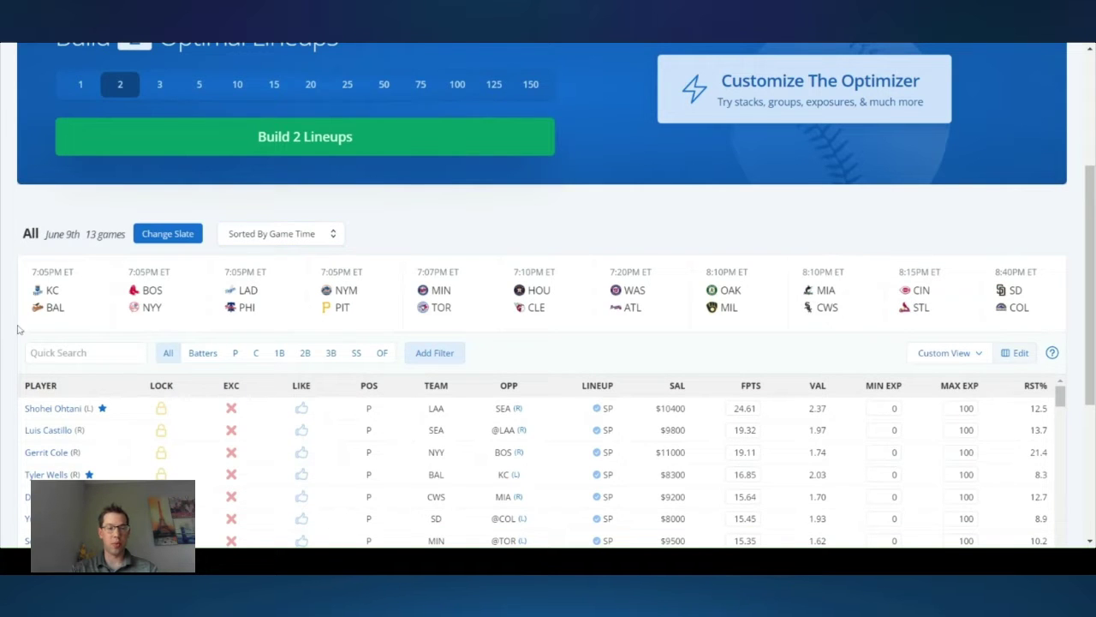
# - Try the pitcher, catcher and first-base filters on the player table, and leave it showing only batters
pyautogui.scroll(-3, 17, 329)
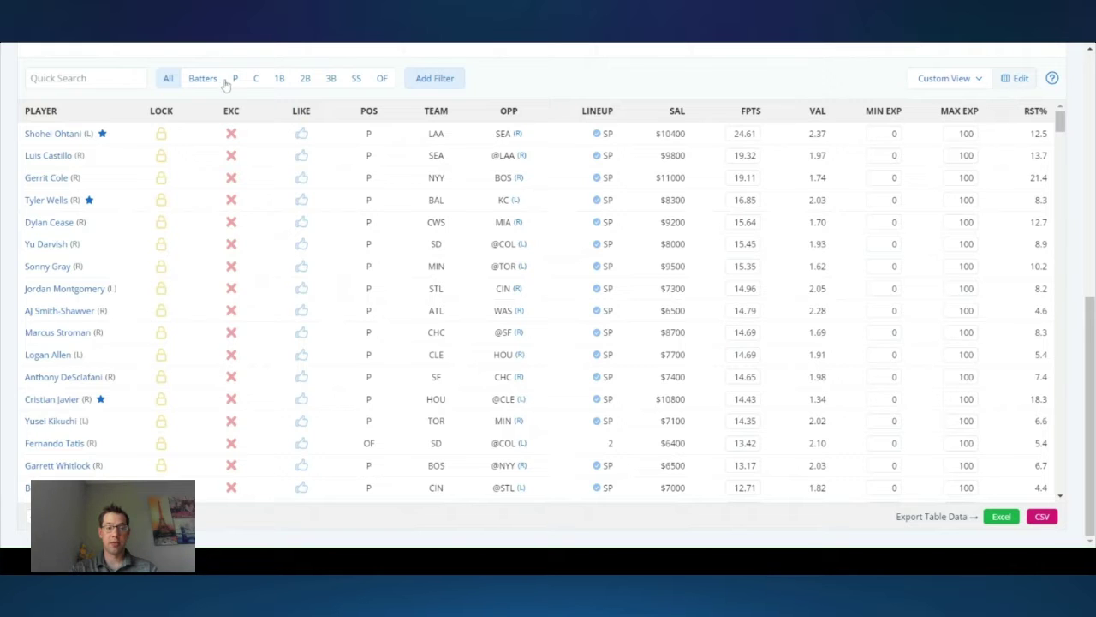
pyautogui.click(222, 81)
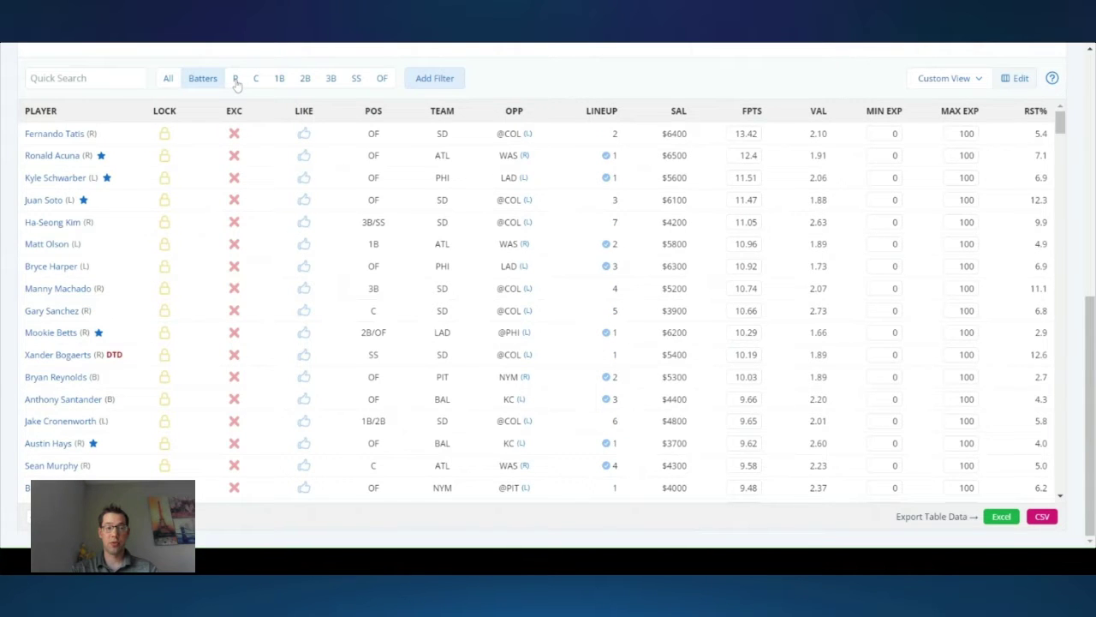
pyautogui.click(236, 79)
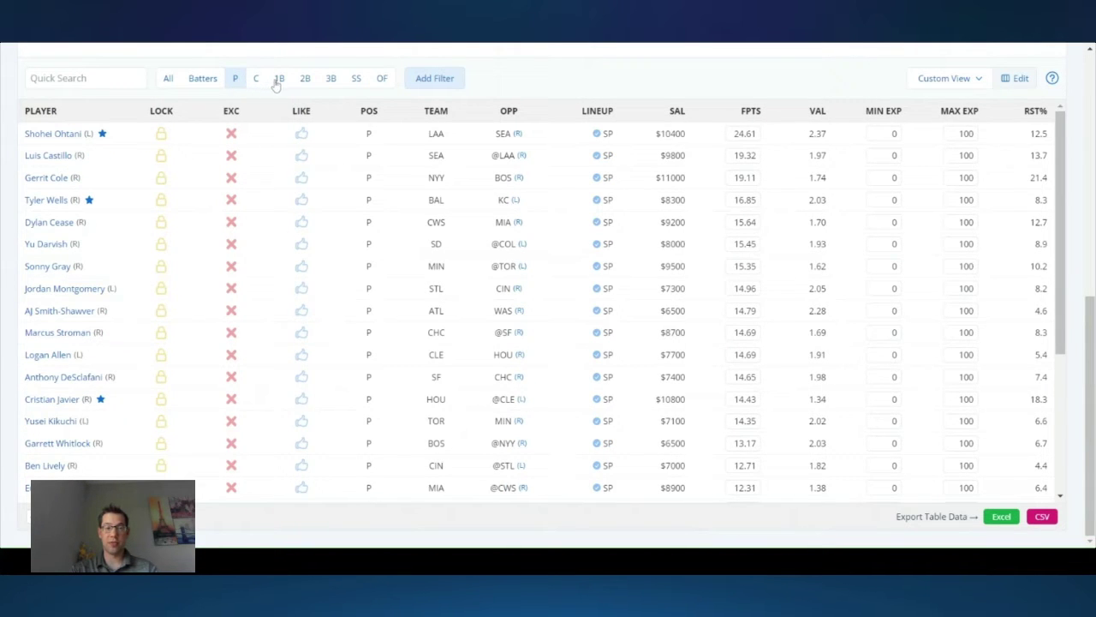
pyautogui.click(256, 80)
pyautogui.click(280, 79)
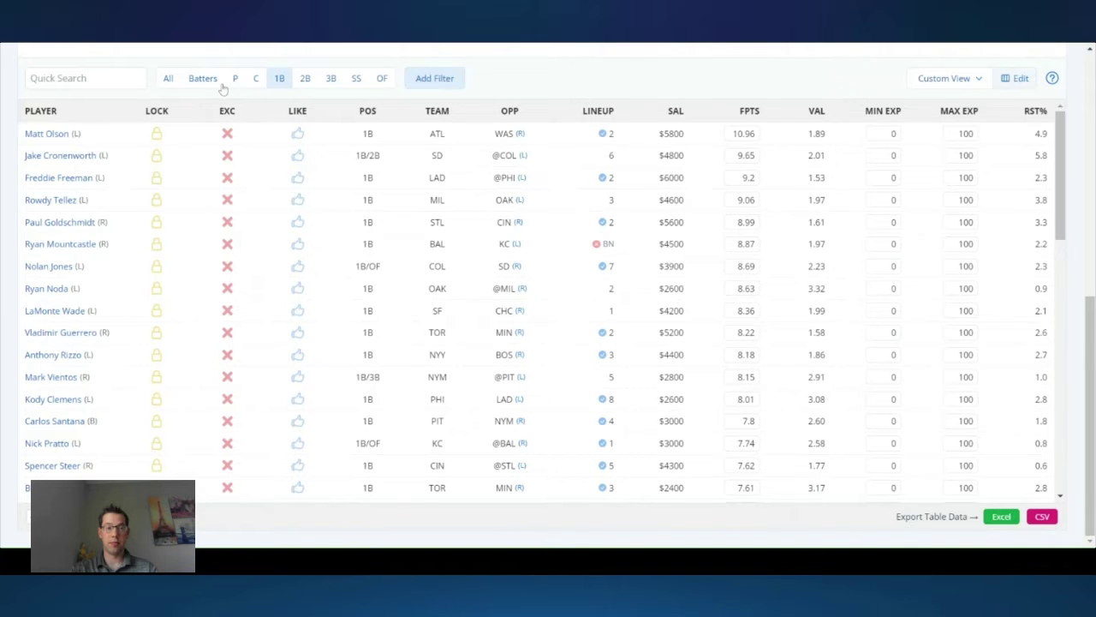
pyautogui.click(202, 79)
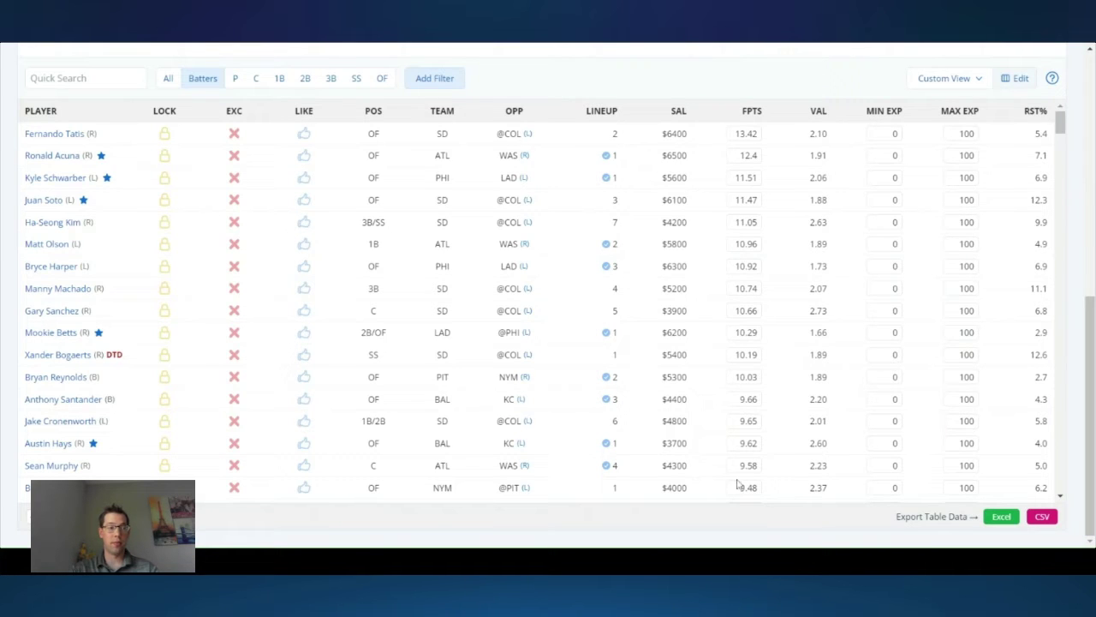
# - Read the descriptions of the Lock, Exclude, Like, Position, Team and Opponent columns and view the first batter's opposing pitcher details
pyautogui.moveTo(149, 120)
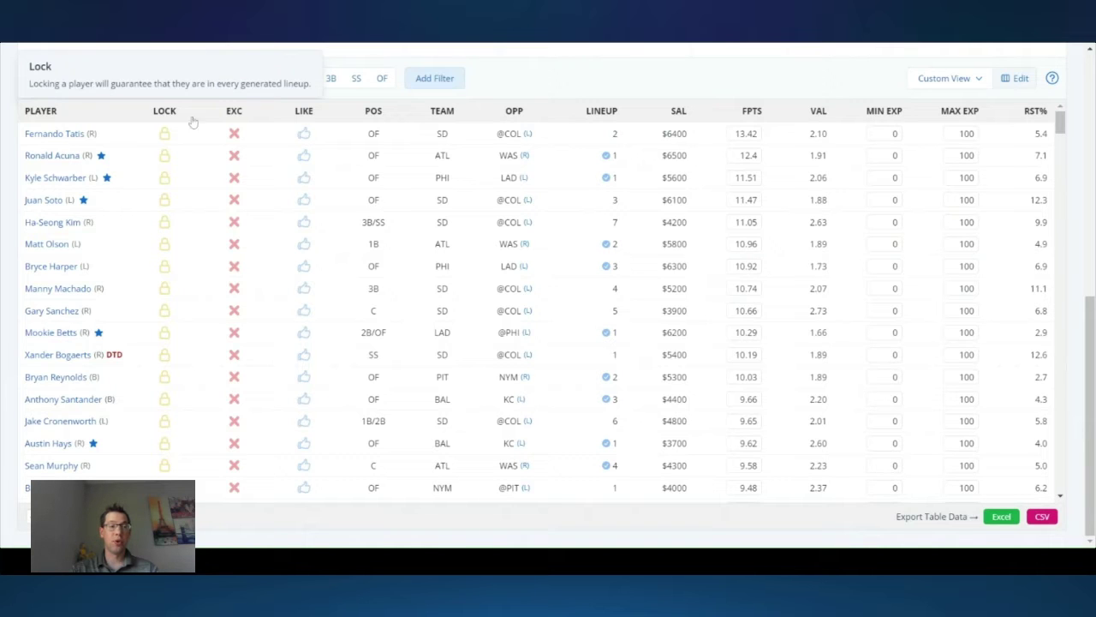
pyautogui.moveTo(238, 114)
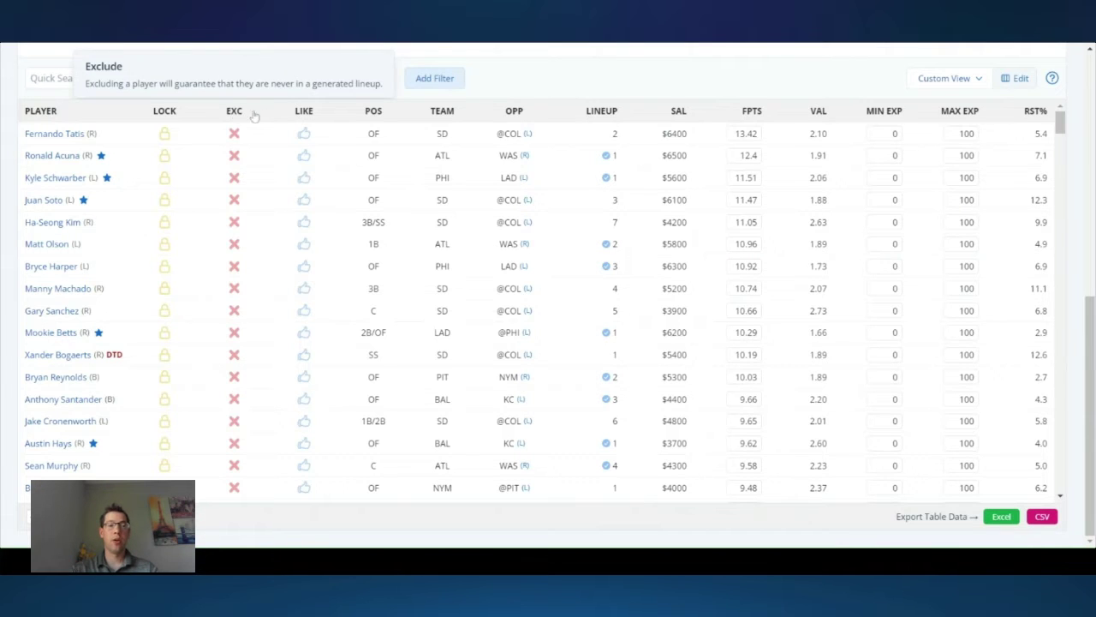
pyautogui.moveTo(305, 115)
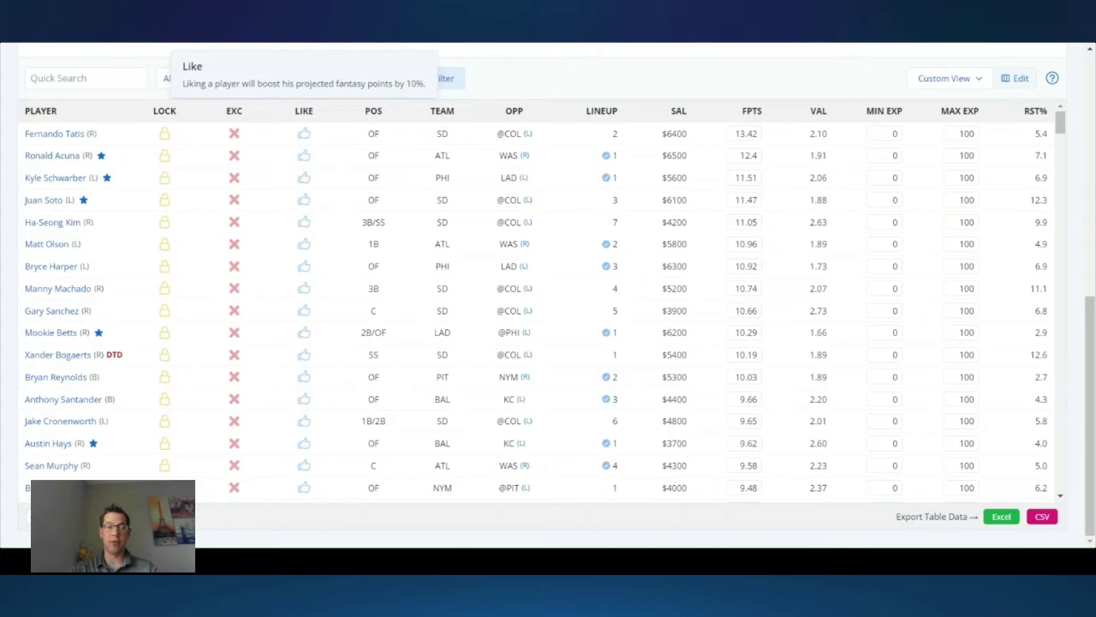
pyautogui.moveTo(375, 118)
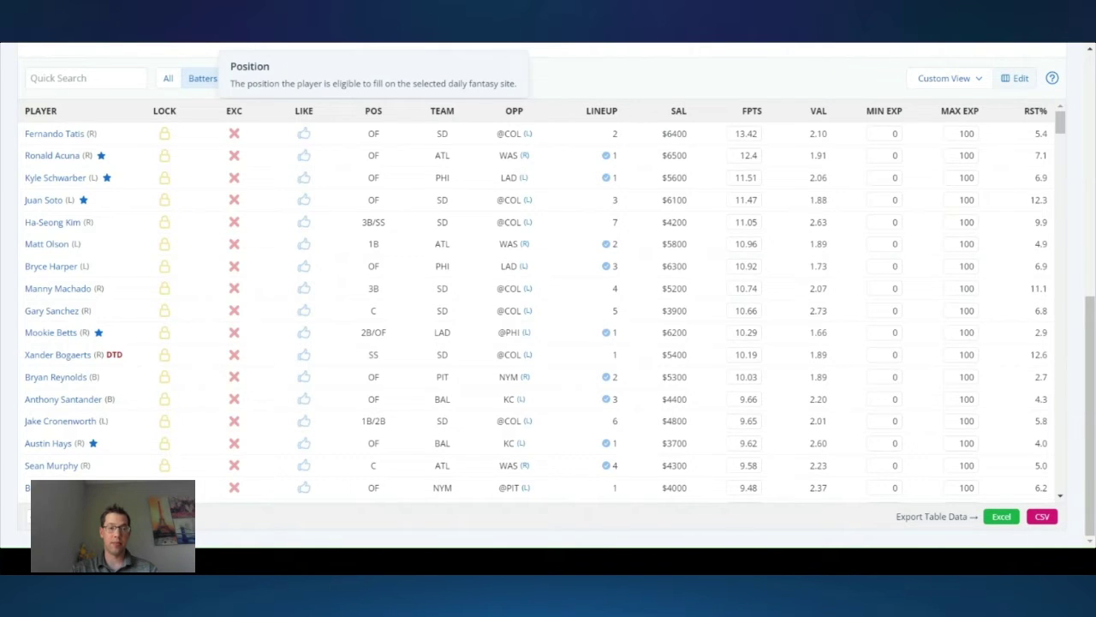
pyautogui.moveTo(447, 114)
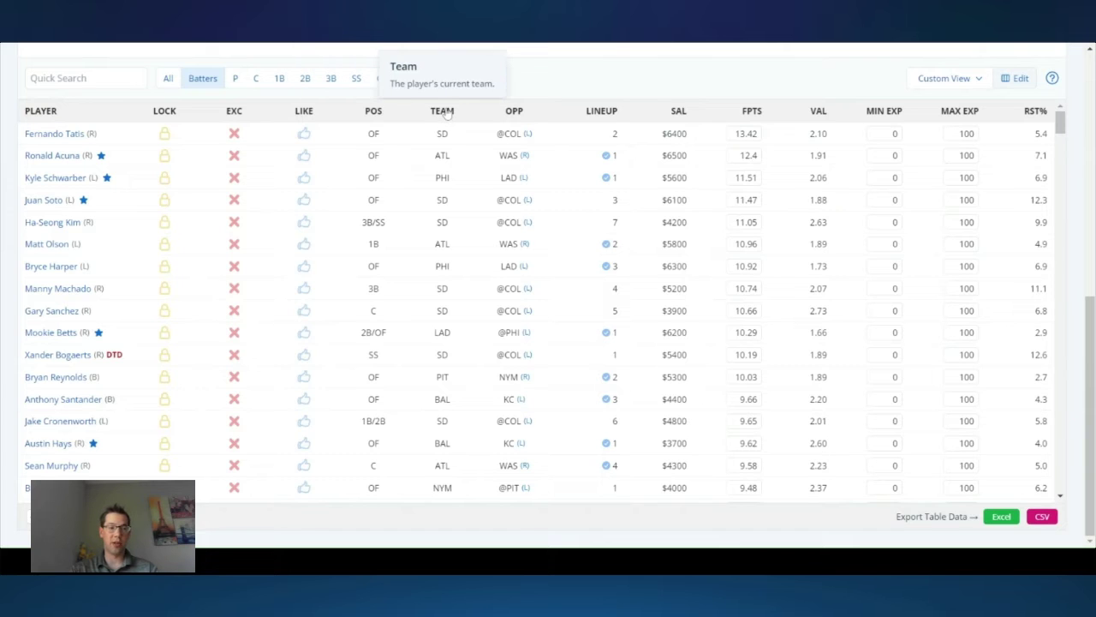
pyautogui.moveTo(512, 119)
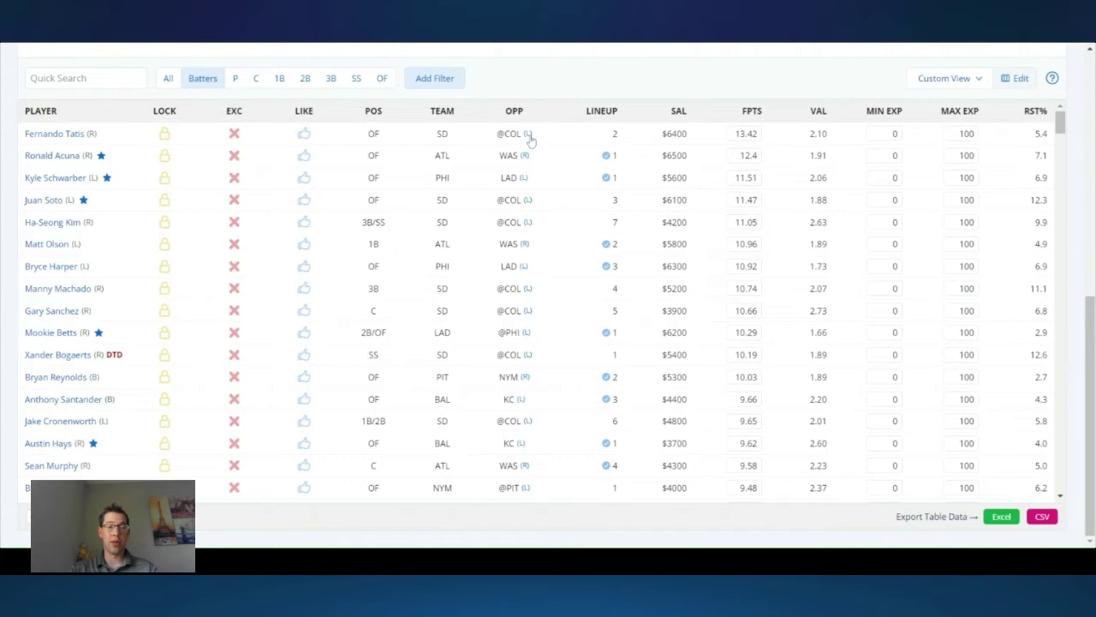
pyautogui.moveTo(530, 138)
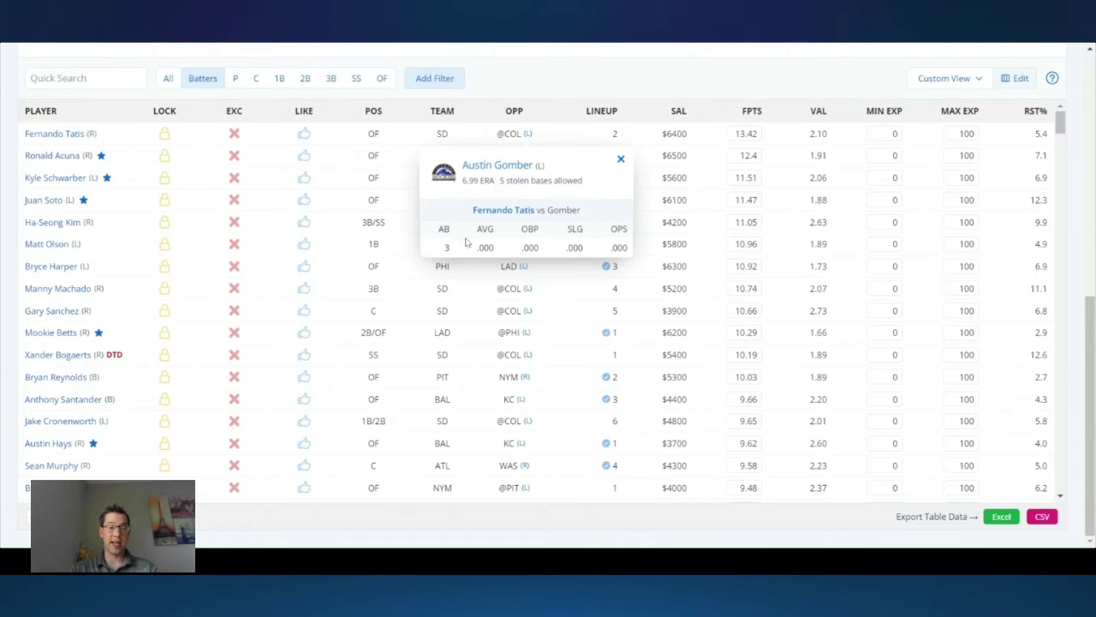
# - Close the opposing pitcher details and read the descriptions of the Fantasy Points, Value and Min Exposure columns
pyautogui.click(539, 91)
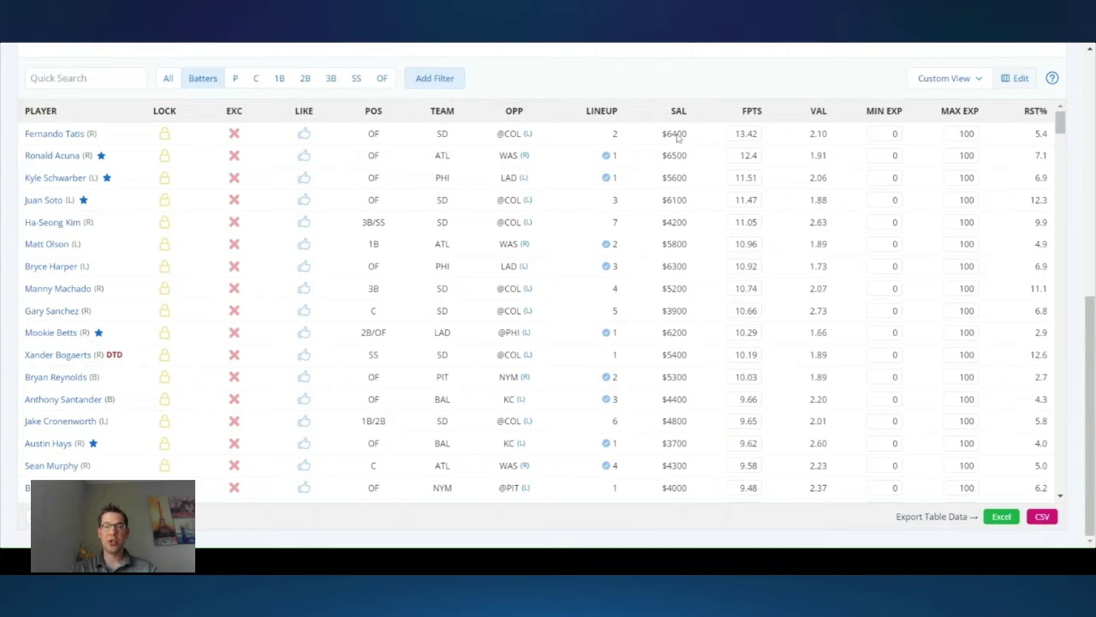
pyautogui.moveTo(681, 121)
pyautogui.moveTo(754, 116)
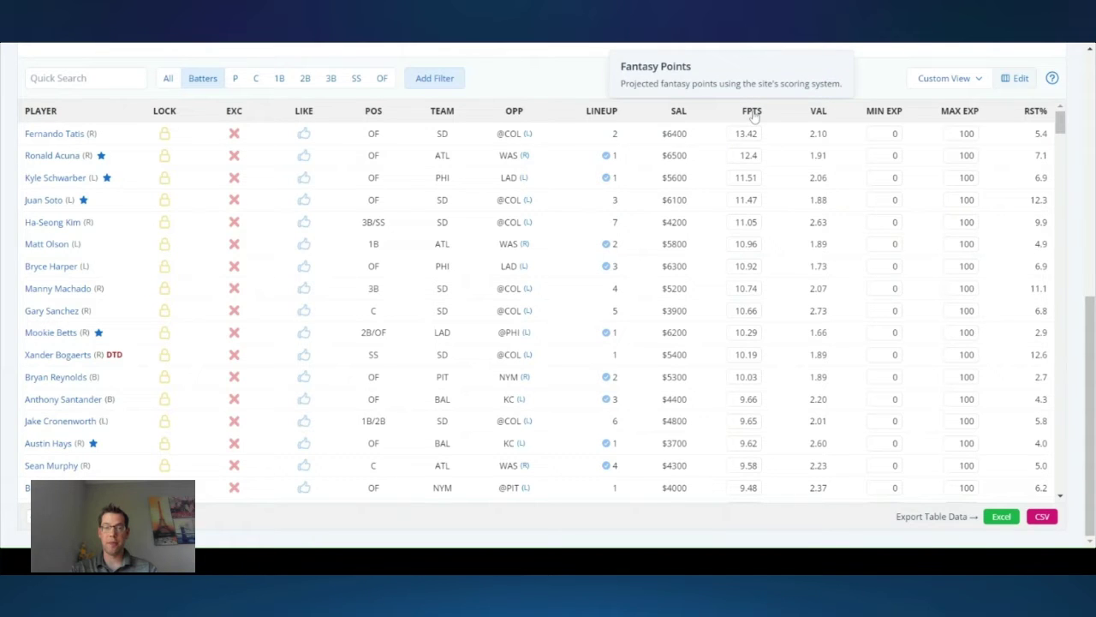
pyautogui.moveTo(818, 117)
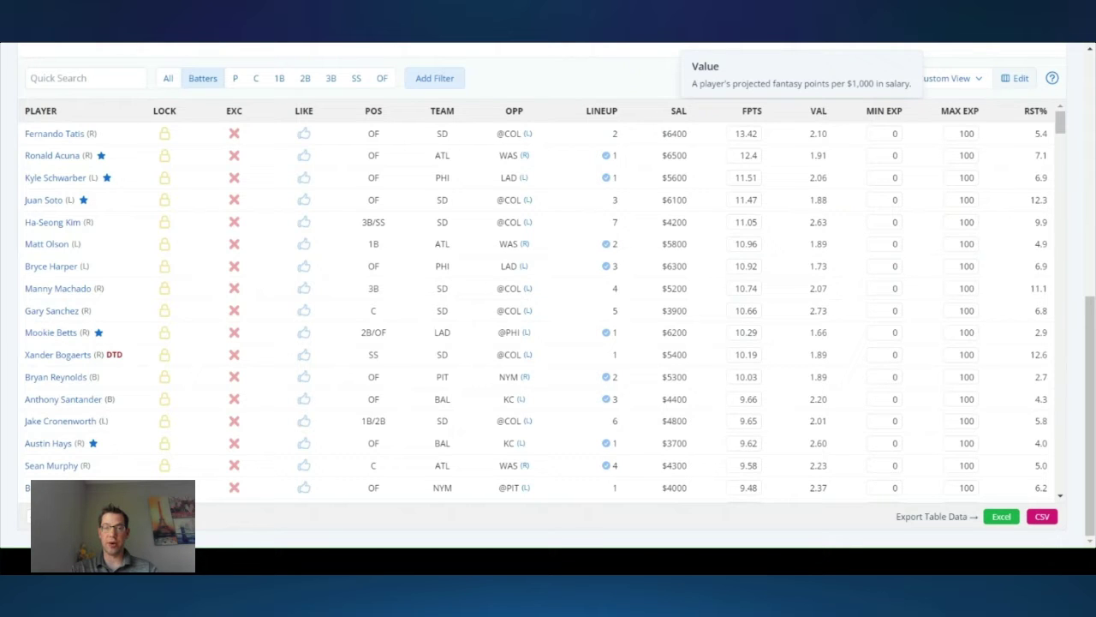
pyautogui.moveTo(871, 118)
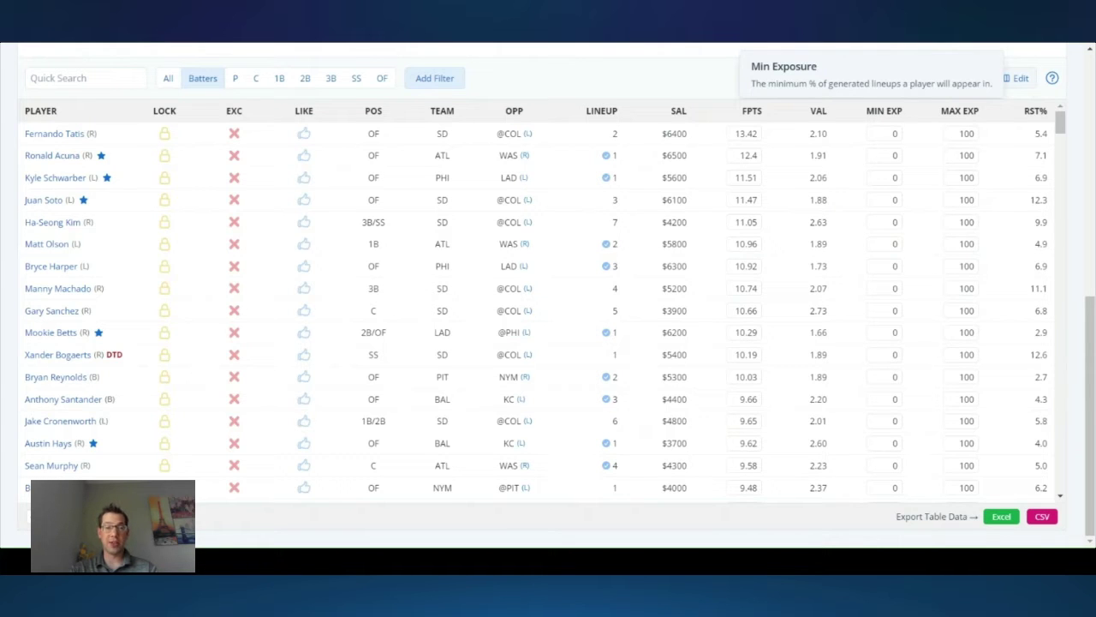
# - Try a different minimum exposure for the first batter and set it back to 0
pyautogui.click(894, 134)
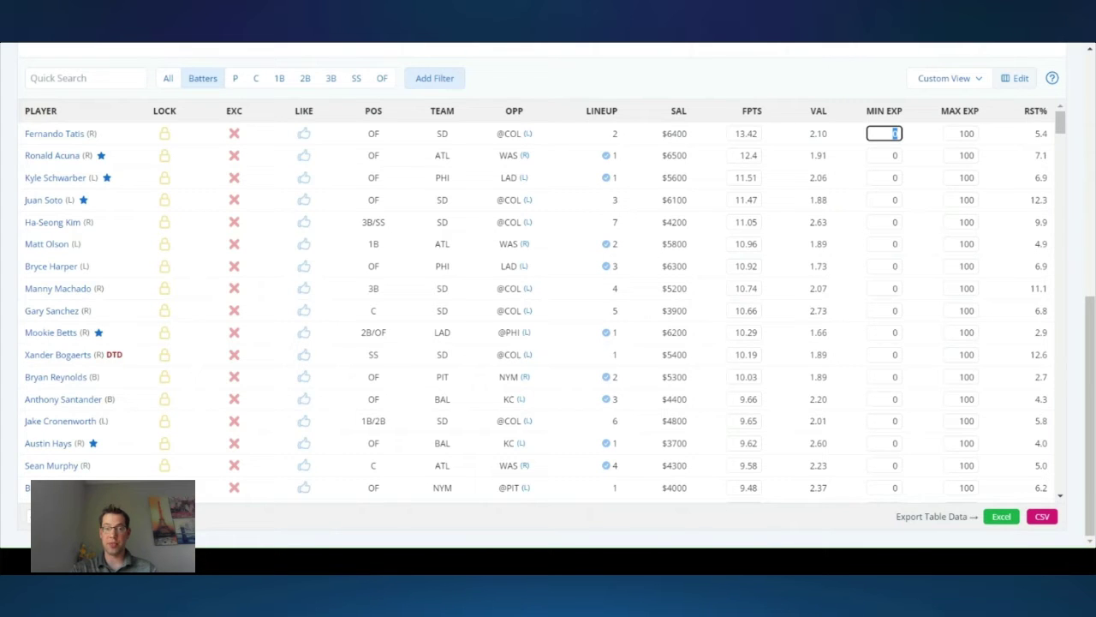
pyautogui.write('1')
pyautogui.moveTo(888, 133); pyautogui.dragTo(933, 136)
pyautogui.write('0')
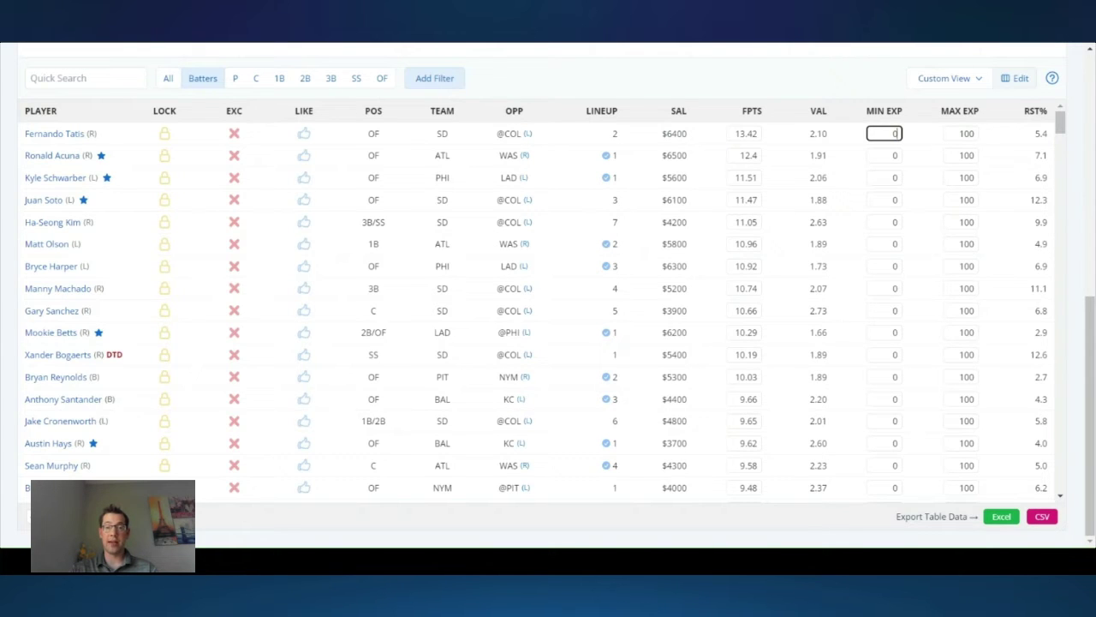
# - Try a maximum exposure of 50 for the first batter and set it back to 100
pyautogui.click(960, 134)
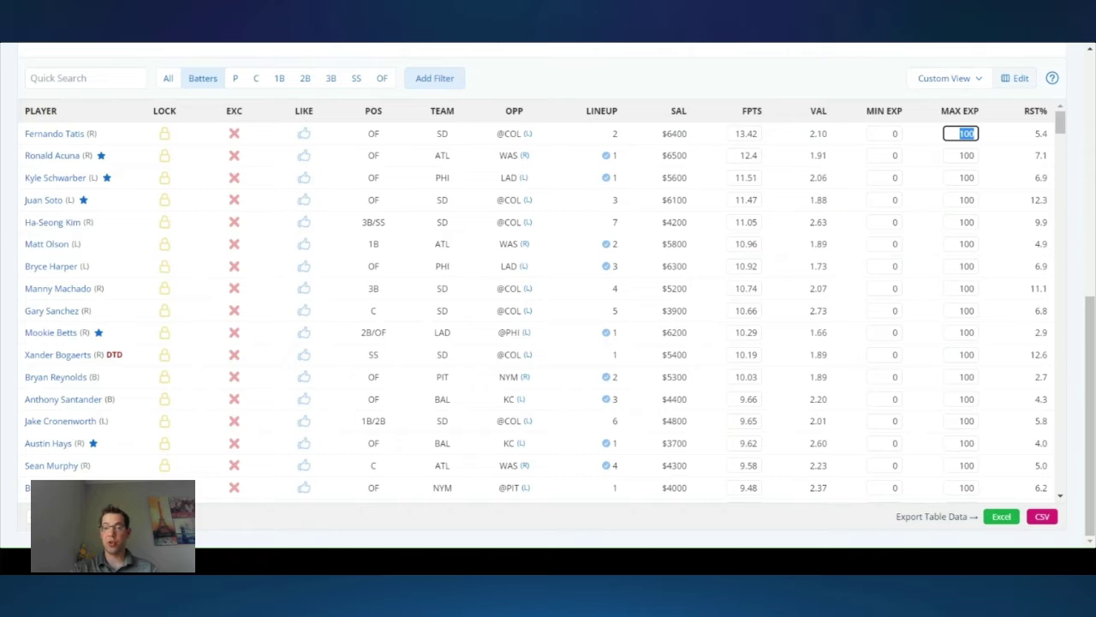
pyautogui.write('50')
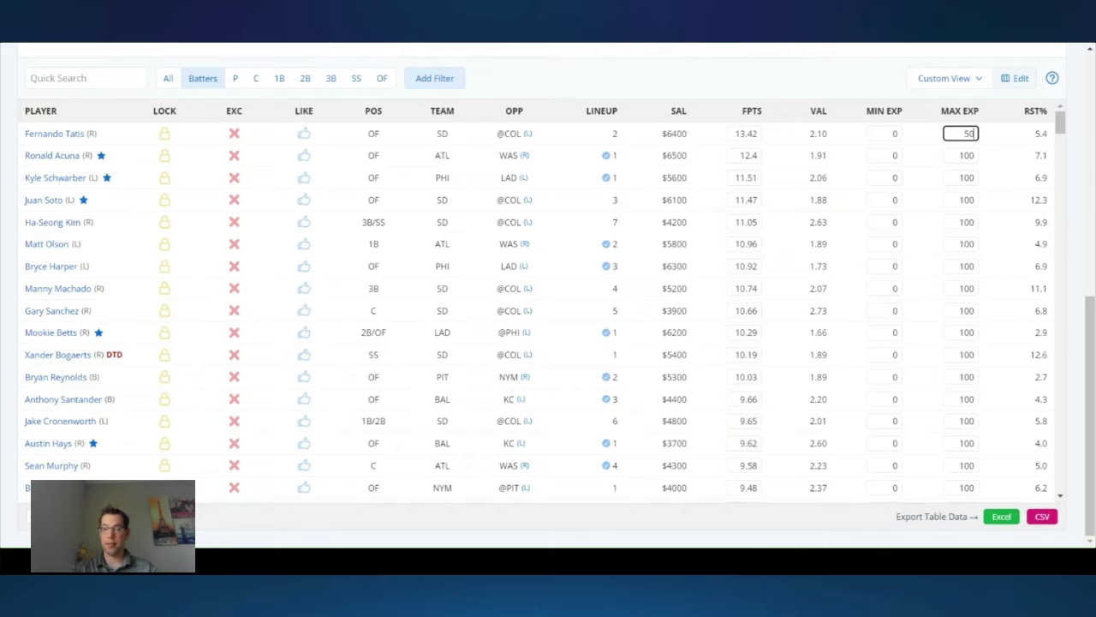
pyautogui.moveTo(965, 134); pyautogui.dragTo(985, 139)
pyautogui.write('100')
pyautogui.moveTo(1037, 120)
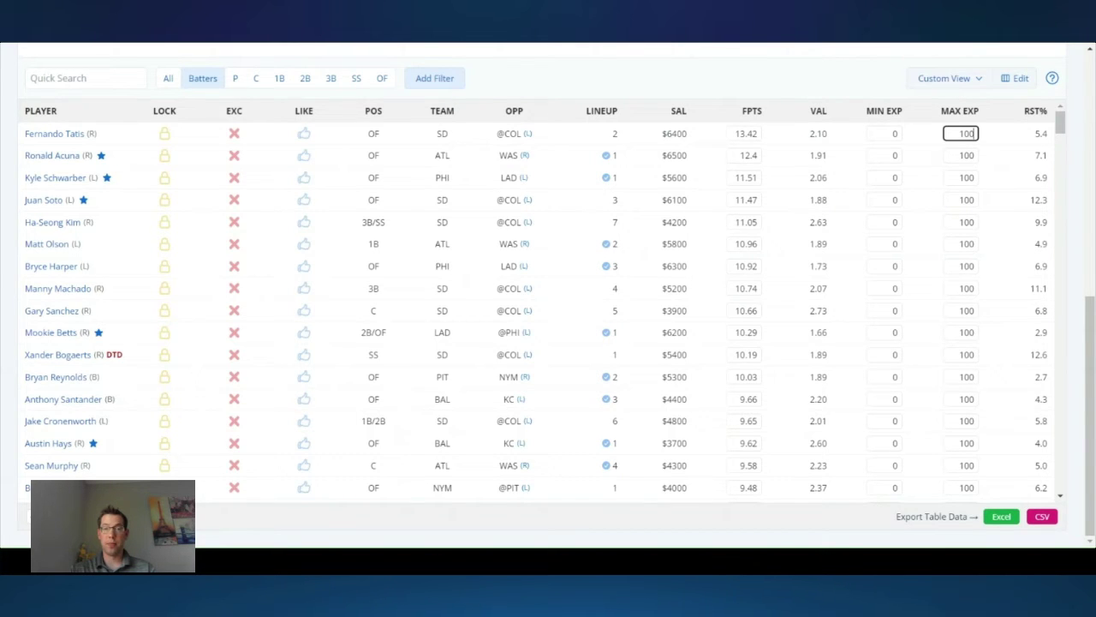
# - View the Batting and Advanced Batting stats, reading the descriptions of the Barrel % and Hard% columns
pyautogui.click(961, 79)
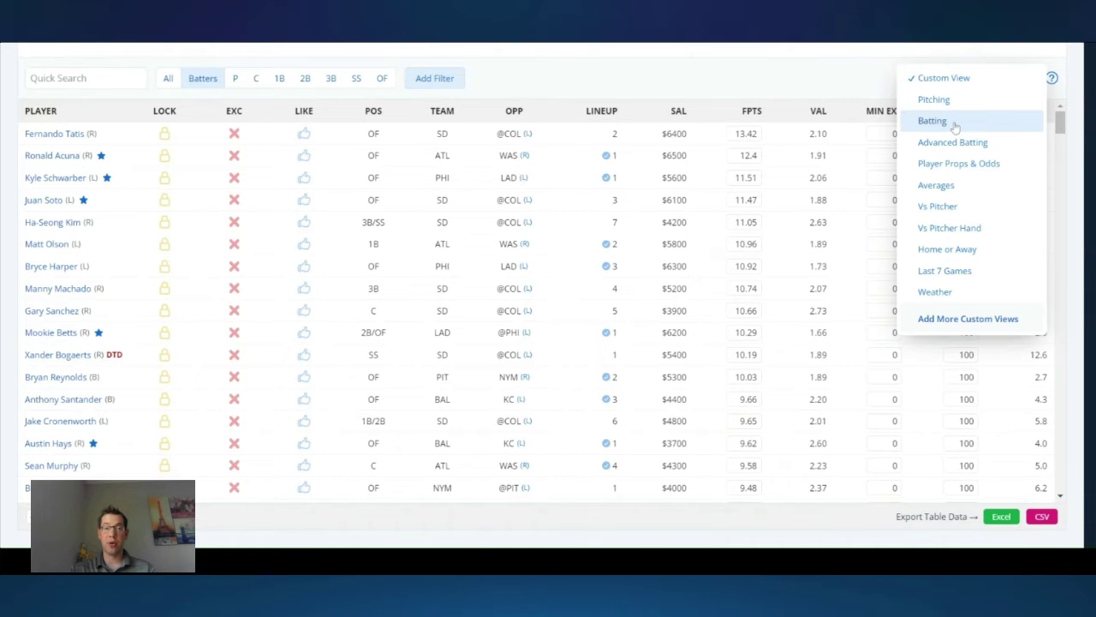
pyautogui.click(955, 125)
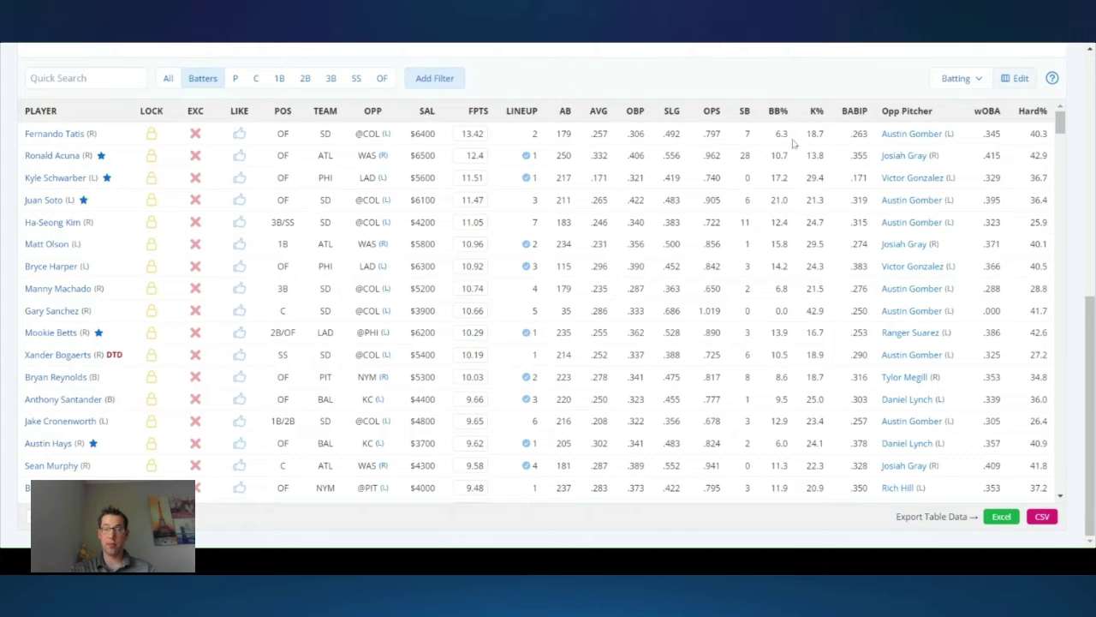
pyautogui.click(971, 84)
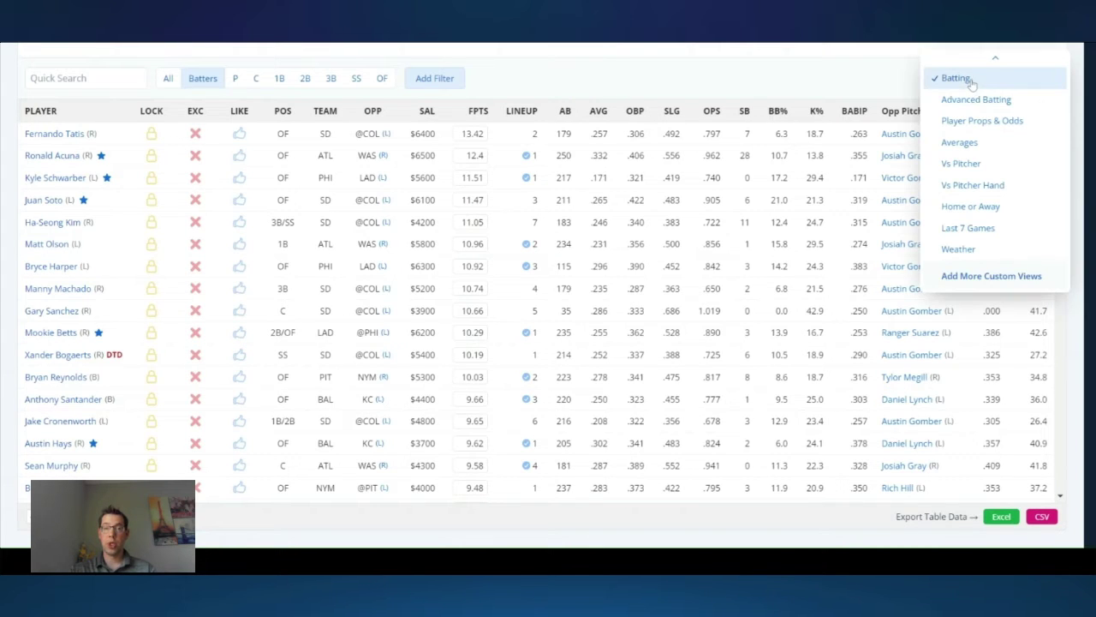
pyautogui.click(971, 100)
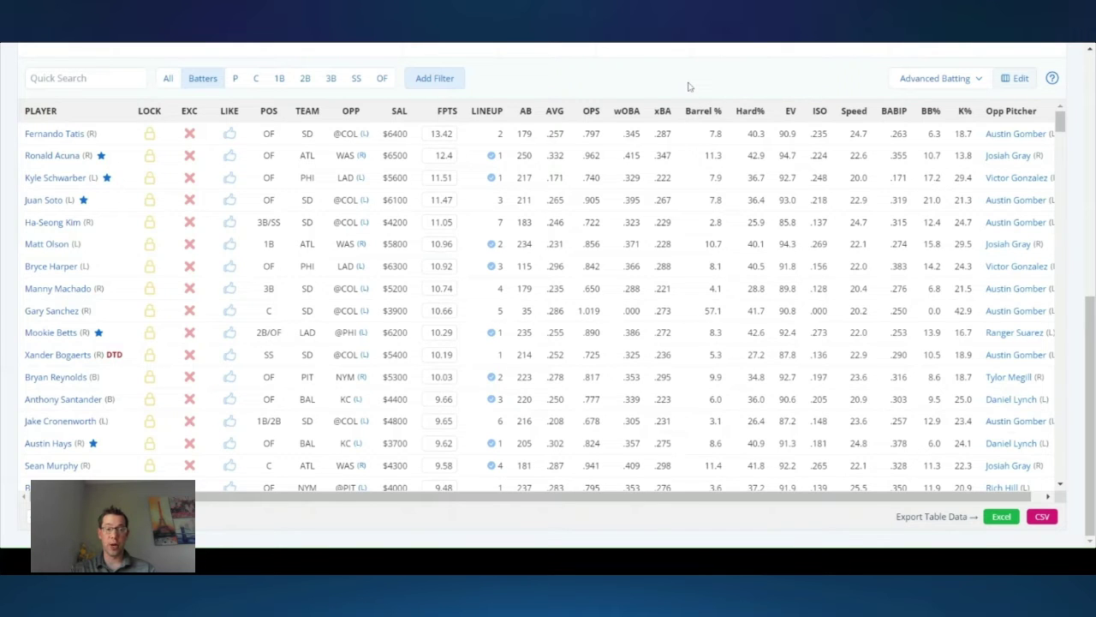
pyautogui.moveTo(701, 118)
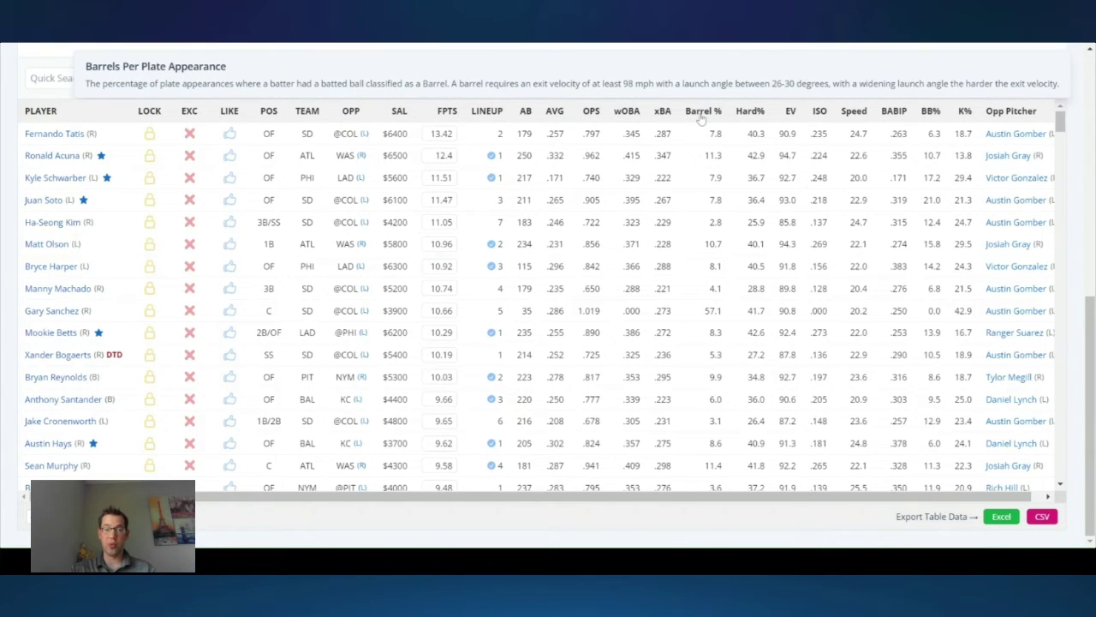
pyautogui.moveTo(749, 116)
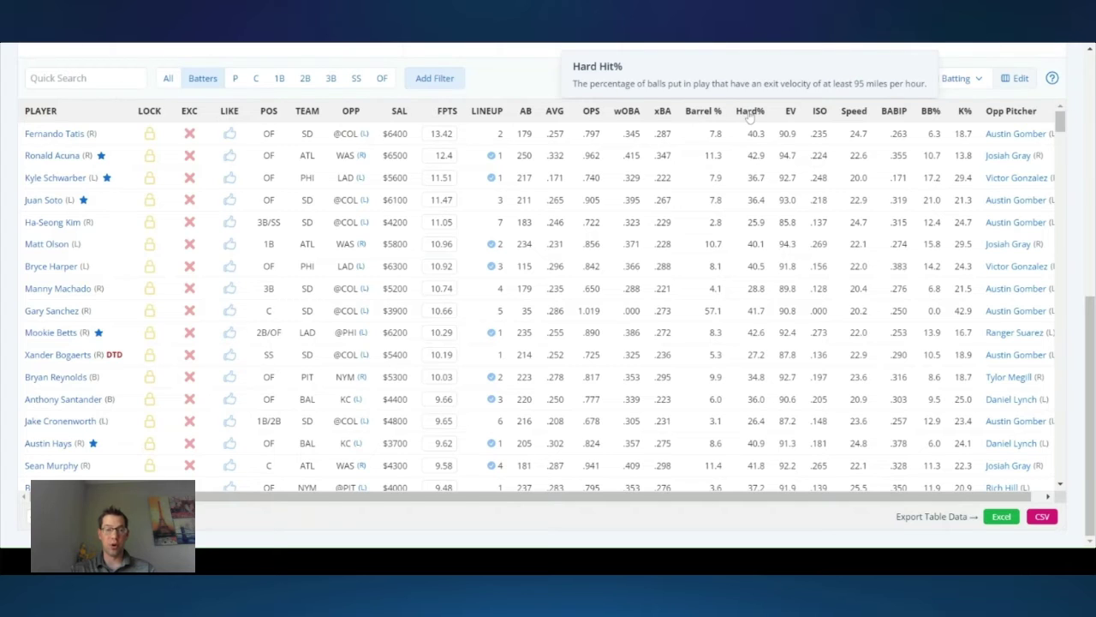
# - View the batters' Player Props & Odds and their Averages, including the description of the last-three-games fantasy points column
pyautogui.click(944, 81)
pyautogui.click(945, 101)
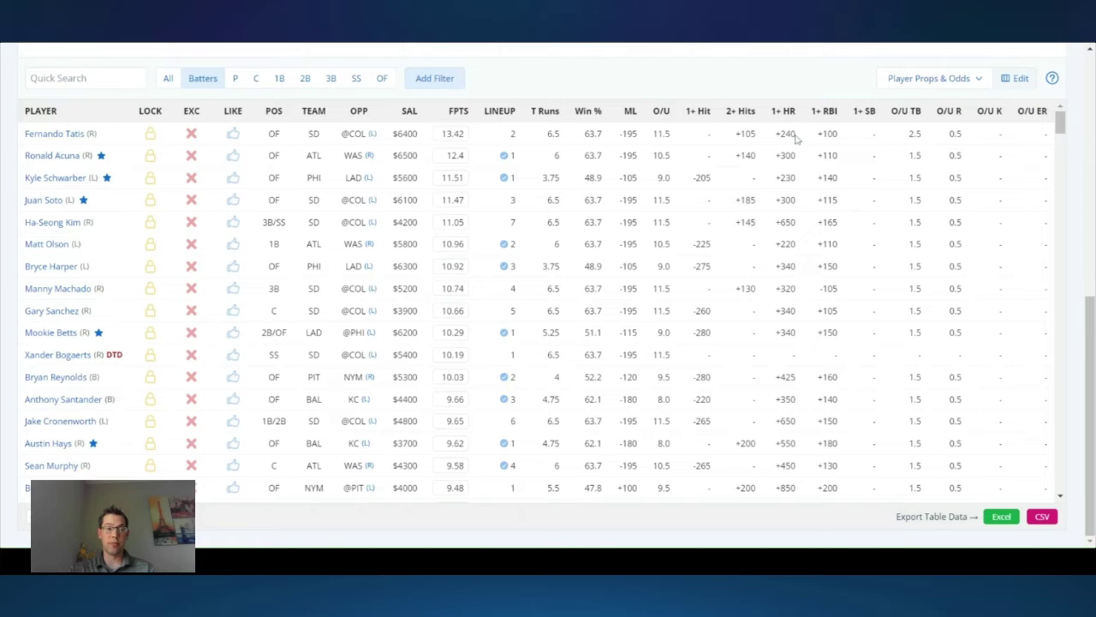
pyautogui.click(932, 78)
pyautogui.click(924, 101)
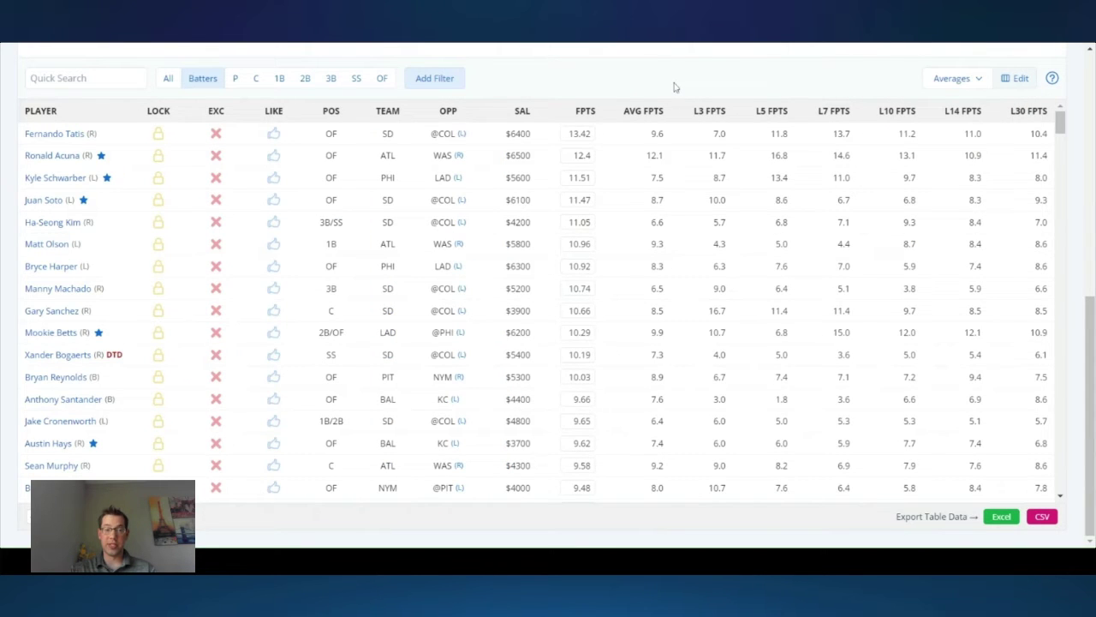
pyautogui.moveTo(719, 112)
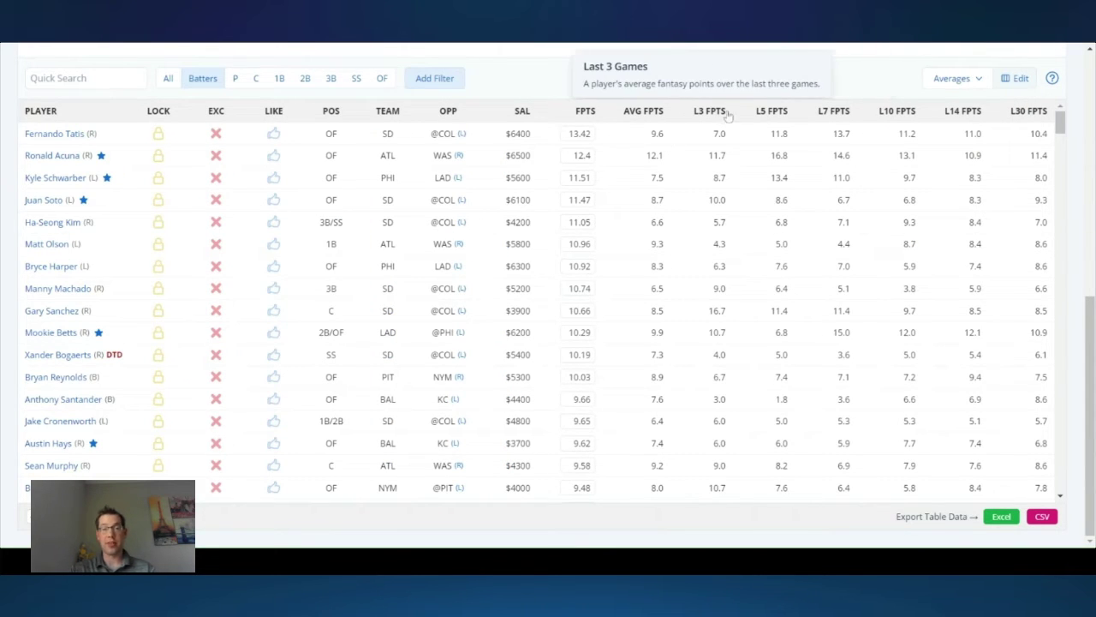
pyautogui.moveTo(882, 116)
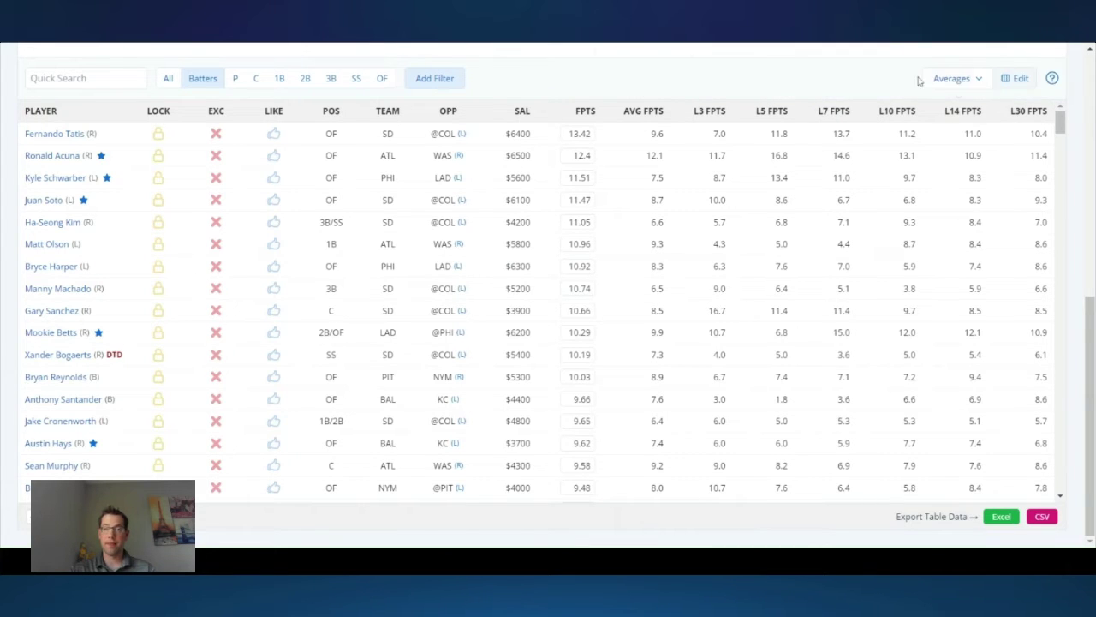
# - View the batters' Vs Pitcher stats, followed by their Vs Pitcher Hand stats
pyautogui.click(955, 78)
pyautogui.click(957, 97)
pyautogui.moveTo(910, 118)
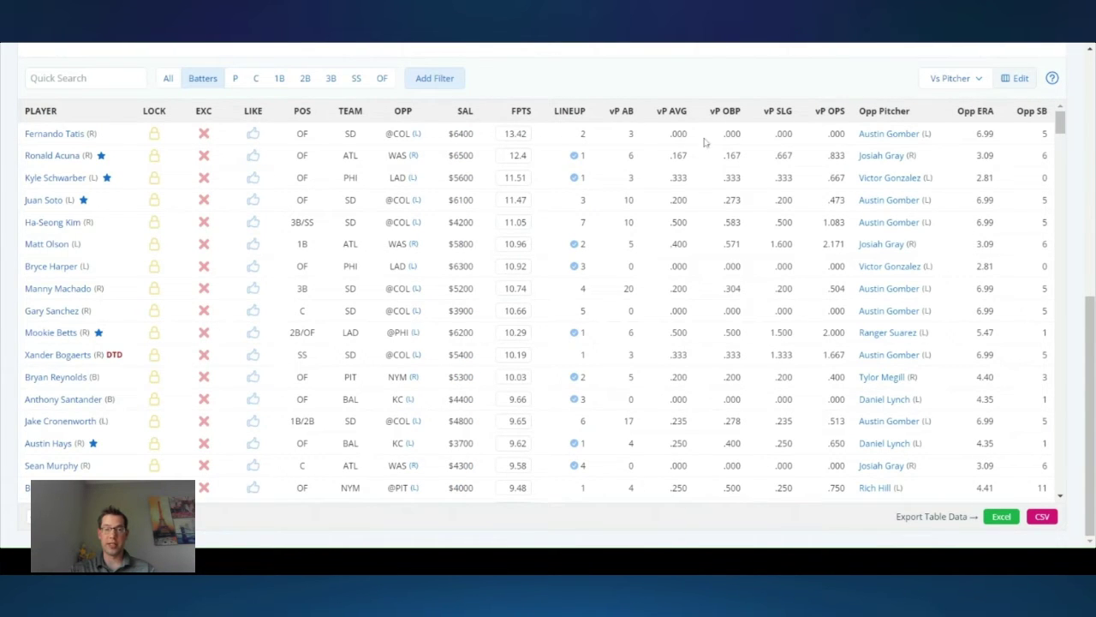
pyautogui.click(955, 78)
pyautogui.click(951, 100)
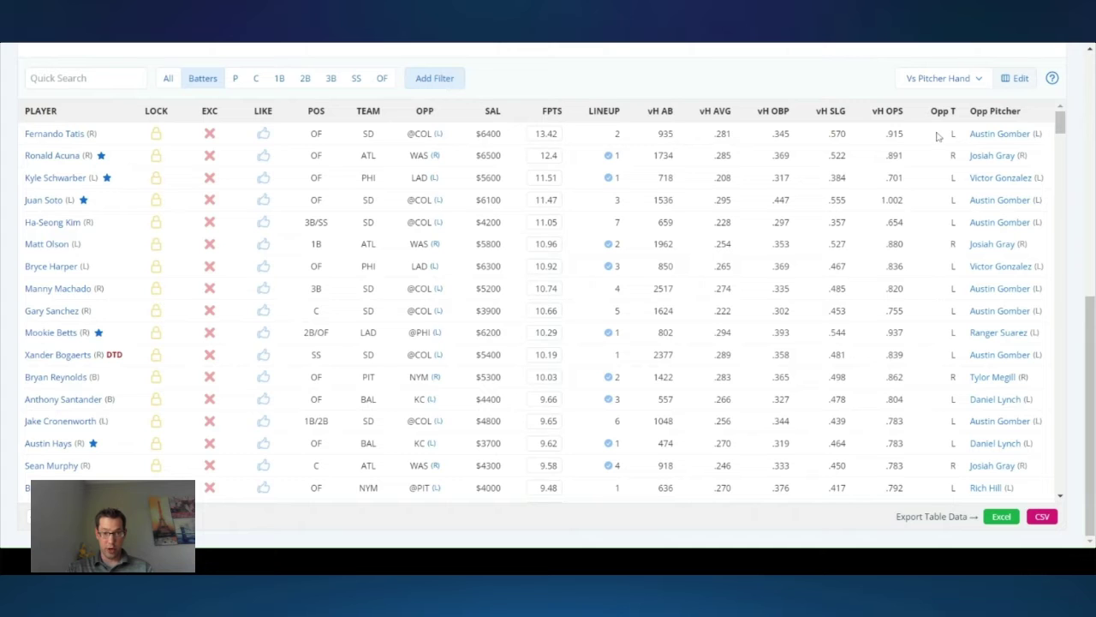
# - View the batters' Home or Away splits, followed by their Last 7 Games stats
pyautogui.click(940, 84)
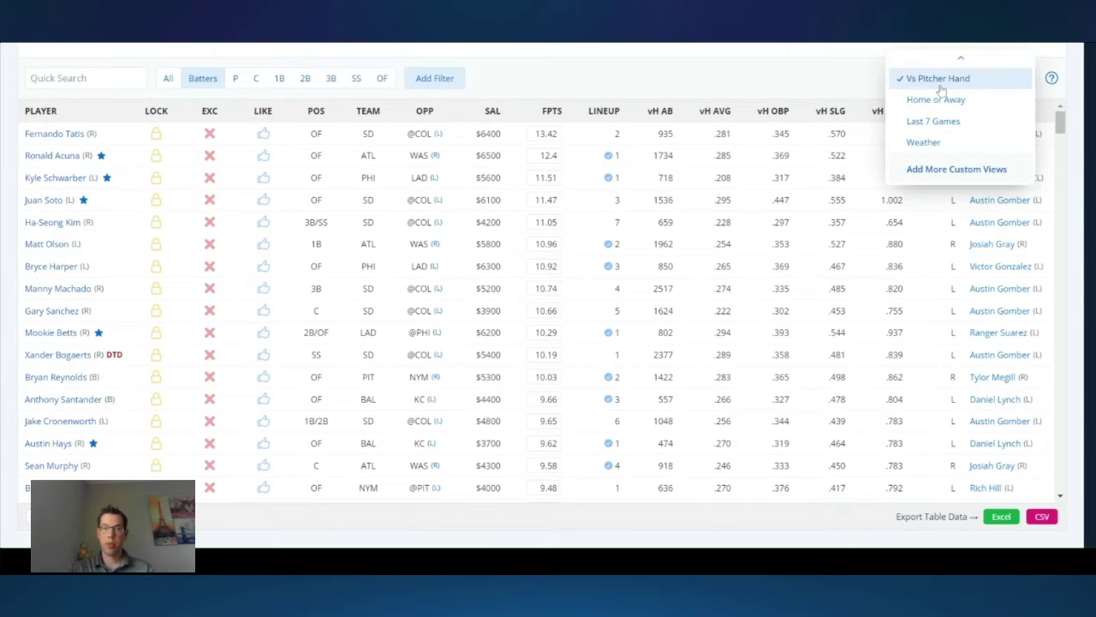
pyautogui.click(937, 100)
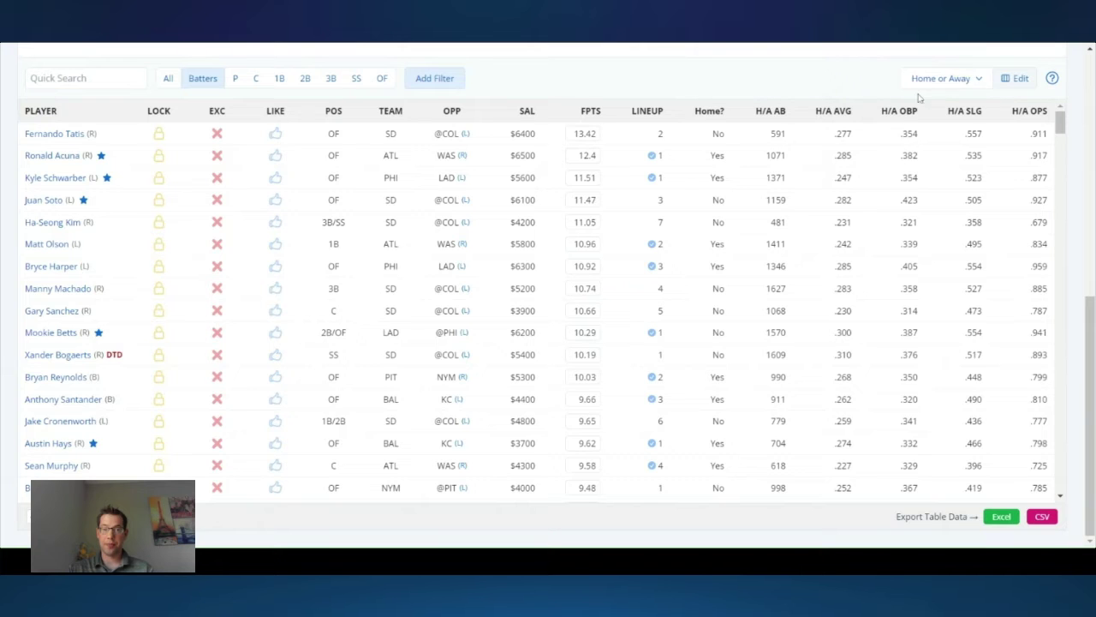
pyautogui.click(942, 81)
pyautogui.click(942, 100)
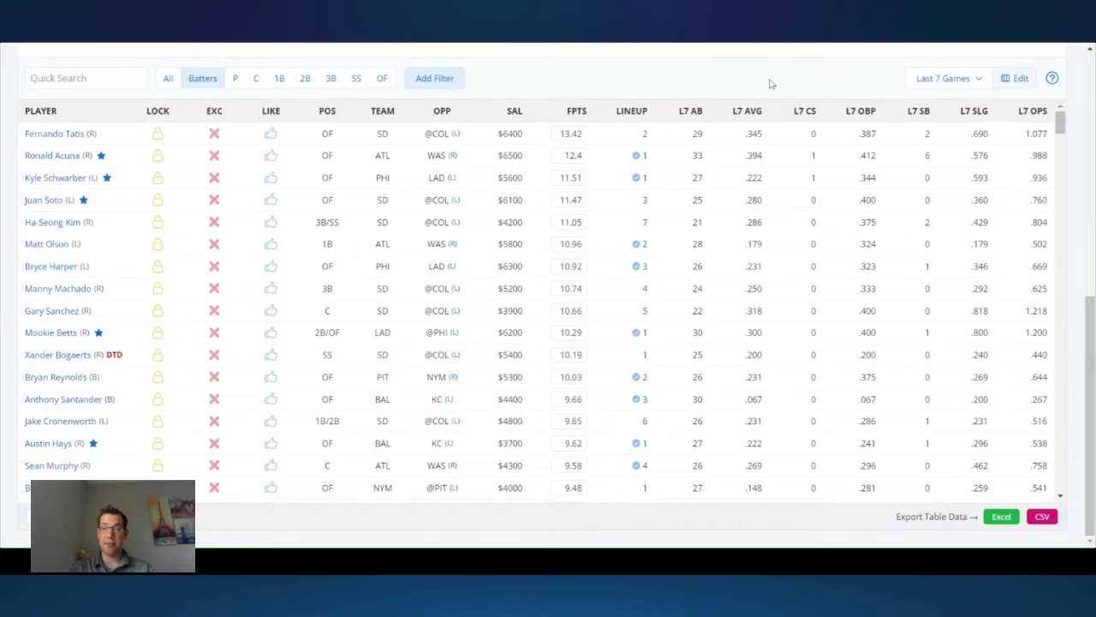
# - View the Weather data for the batters and return the player table to Custom View
pyautogui.click(934, 78)
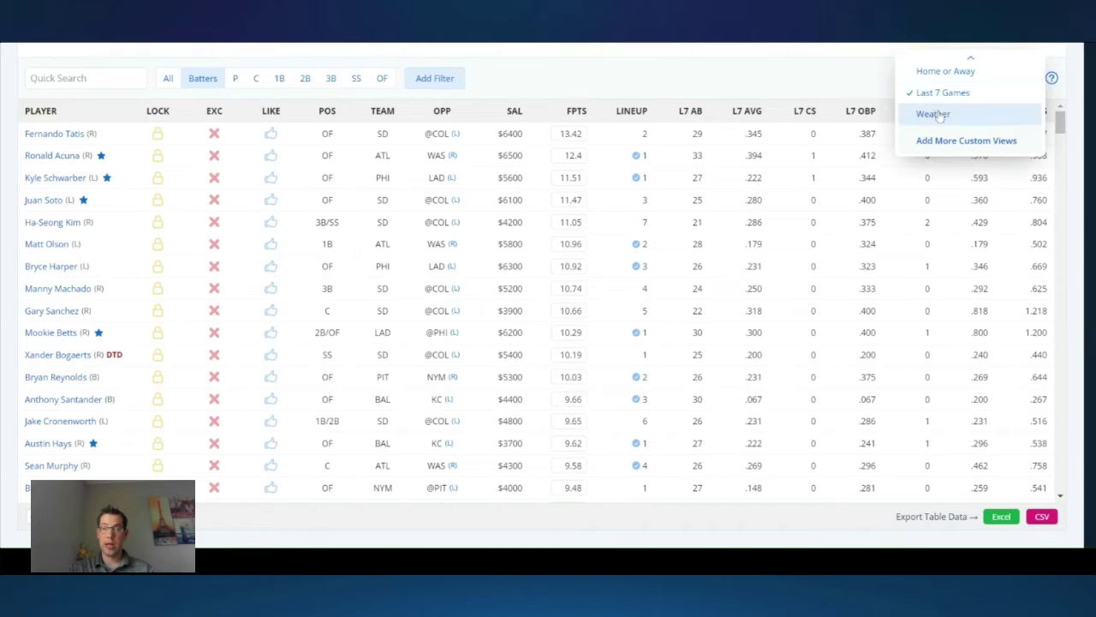
pyautogui.click(935, 114)
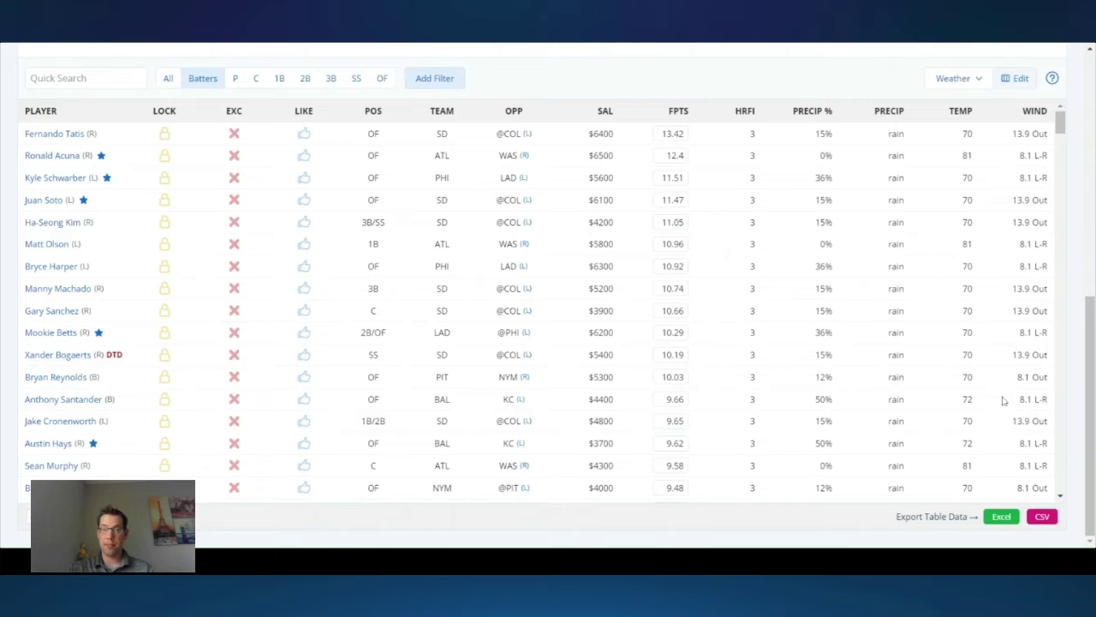
pyautogui.click(957, 79)
pyautogui.scroll(5, 961, 84)
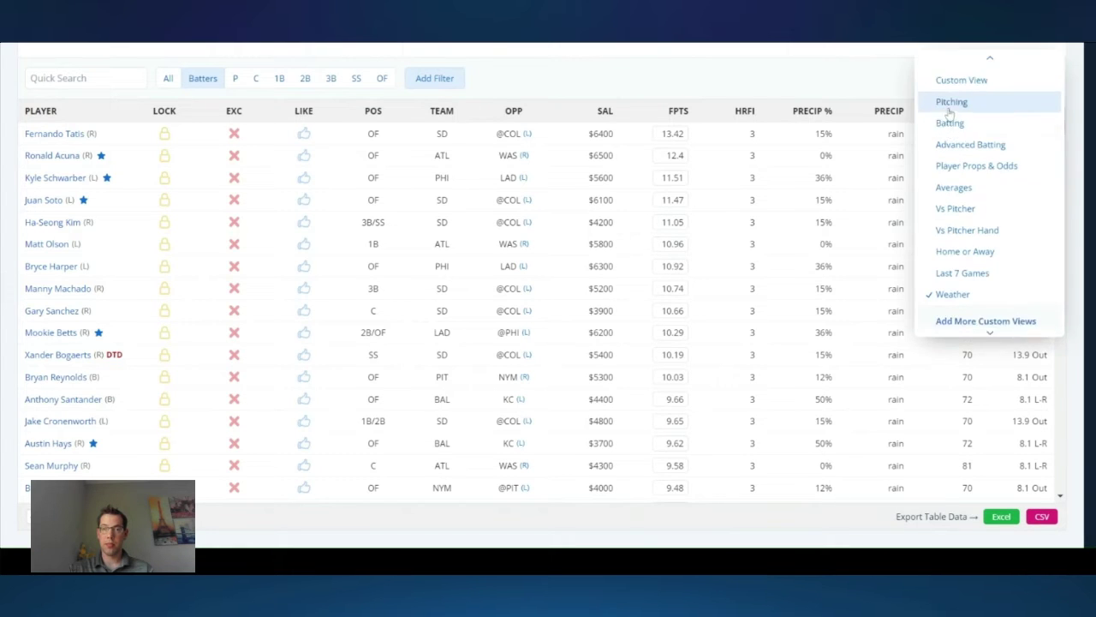
pyautogui.click(964, 65)
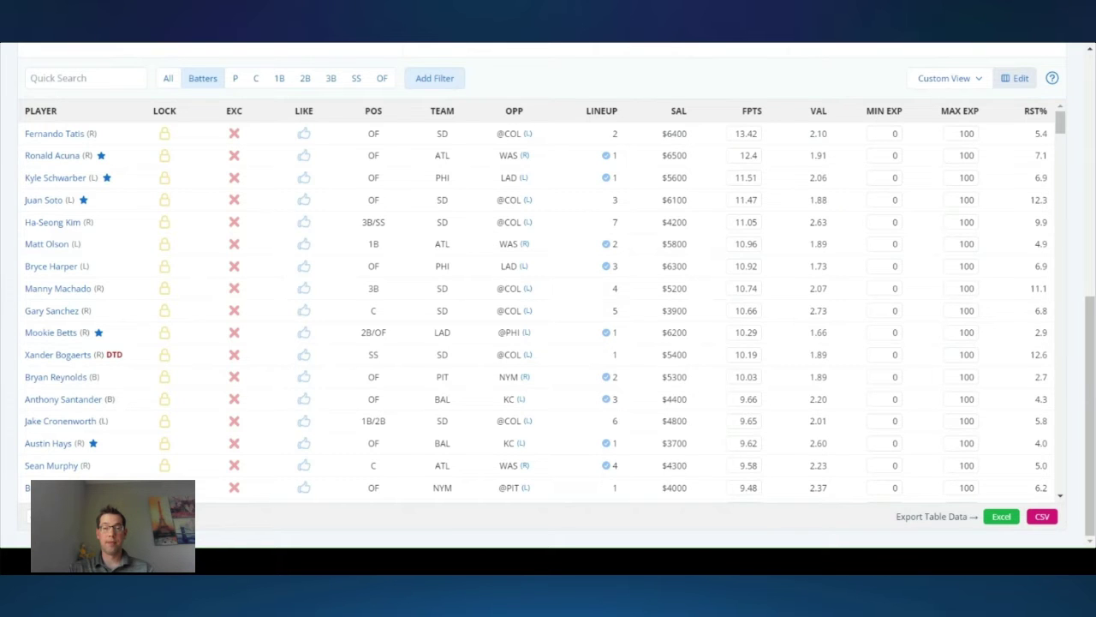
# - Edit the Custom View's columns and add Vs Pitcher Hand OPS from the Vs Pitcher Hand Split data
pyautogui.click(1015, 80)
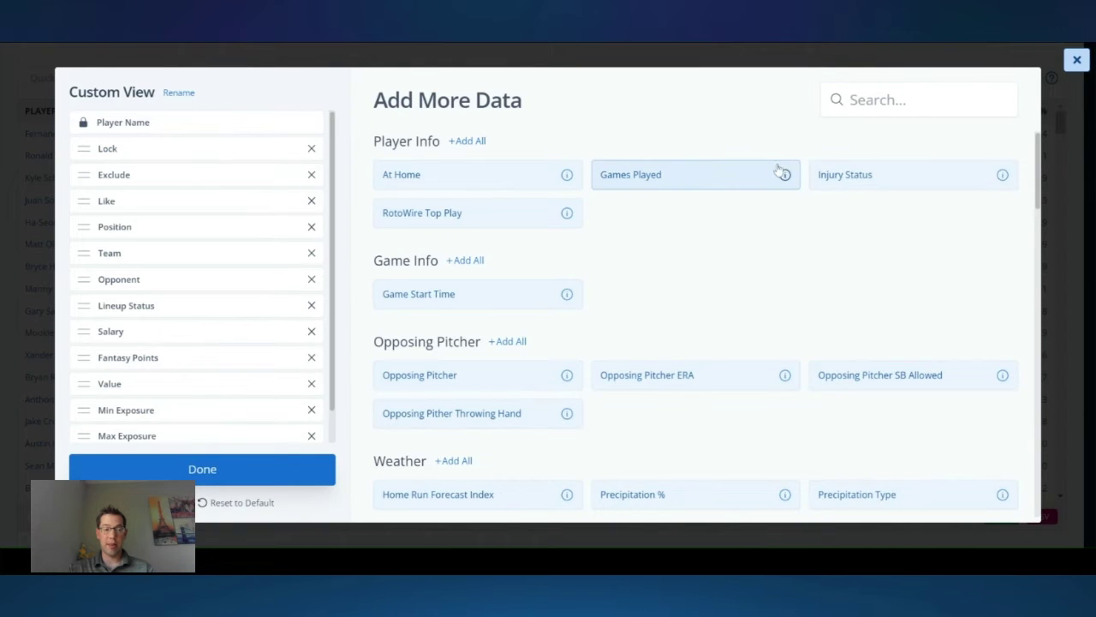
pyautogui.scroll(-3, 668, 326)
pyautogui.scroll(-3, 666, 339)
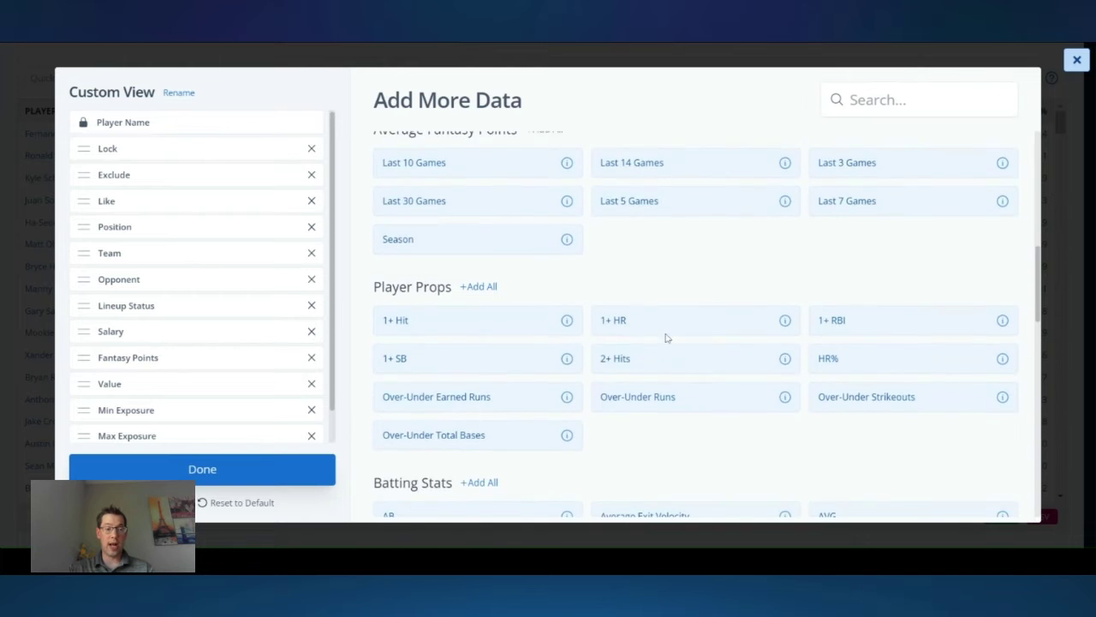
pyautogui.scroll(-5, 666, 336)
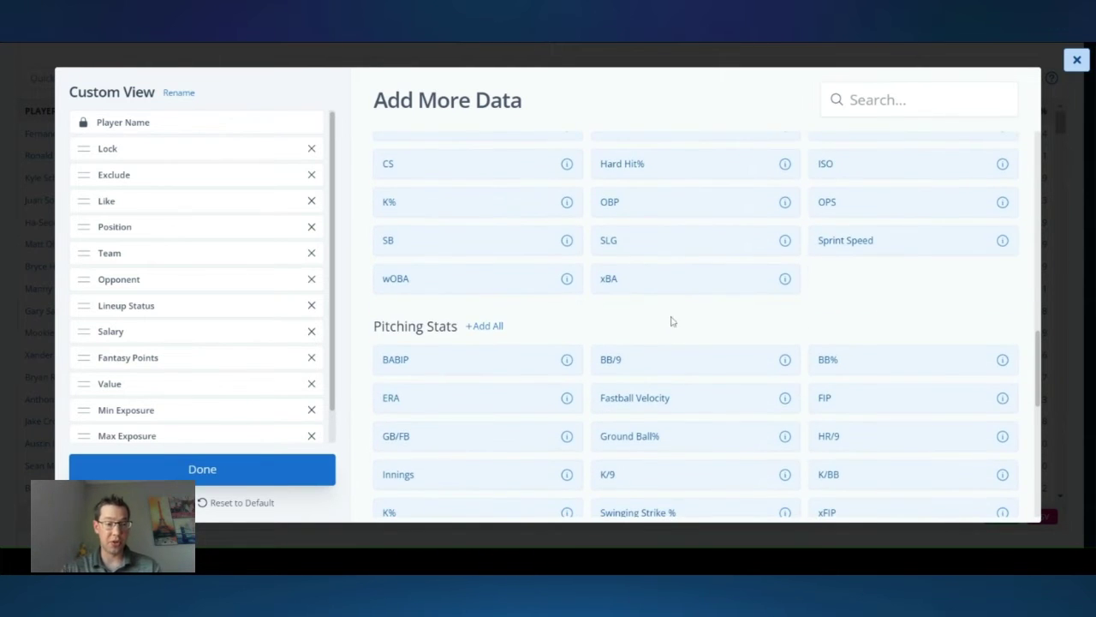
pyautogui.scroll(-3, 672, 315)
pyautogui.scroll(-3, 673, 416)
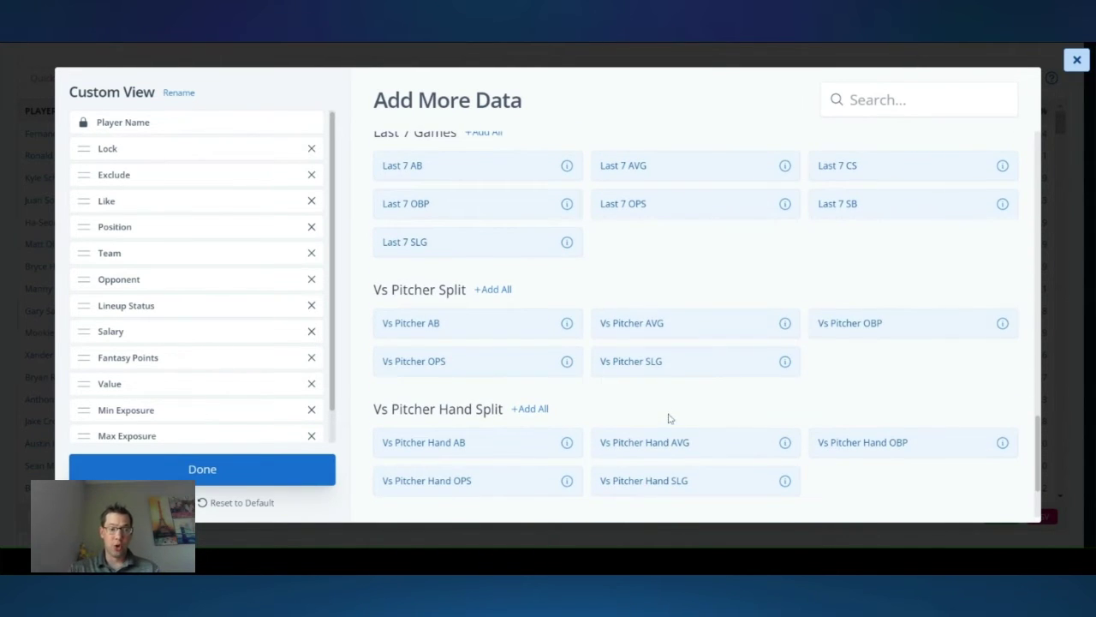
pyautogui.scroll(-1, 540, 389)
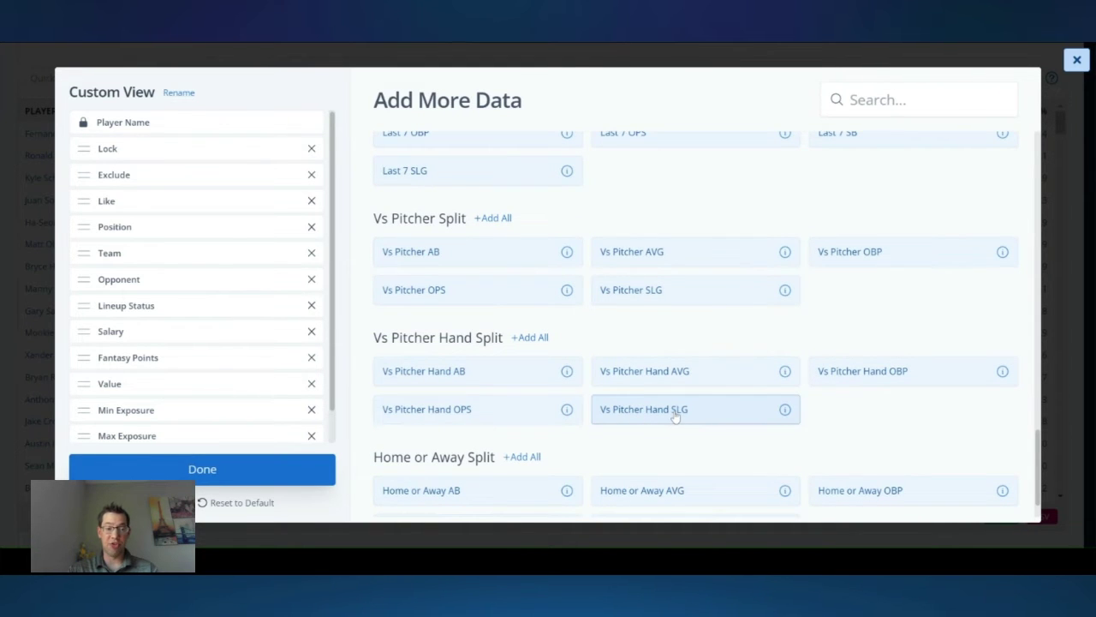
pyautogui.click(480, 418)
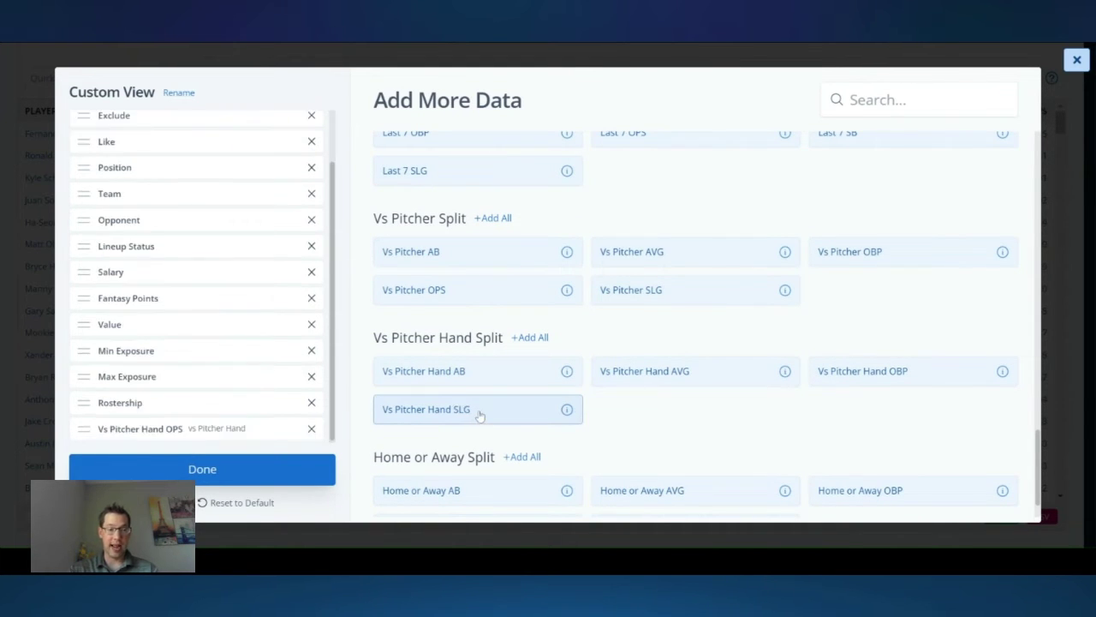
# - Add the Last 7 OPS column from the Last 7 Games data and finish editing the Custom View
pyautogui.scroll(-1, 540, 434)
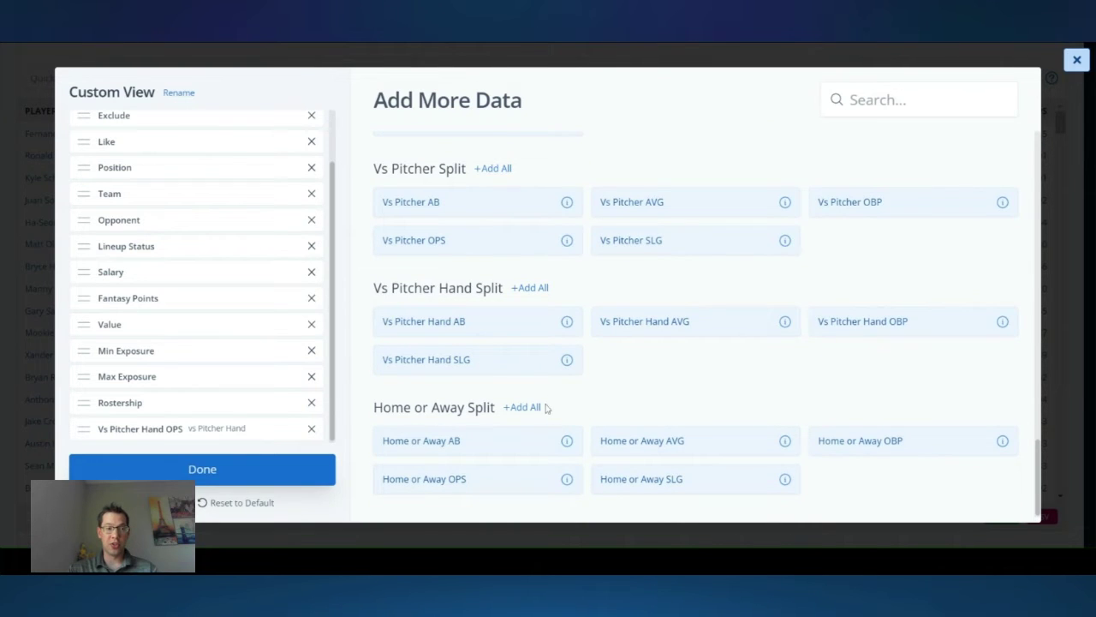
pyautogui.scroll(1, 545, 409)
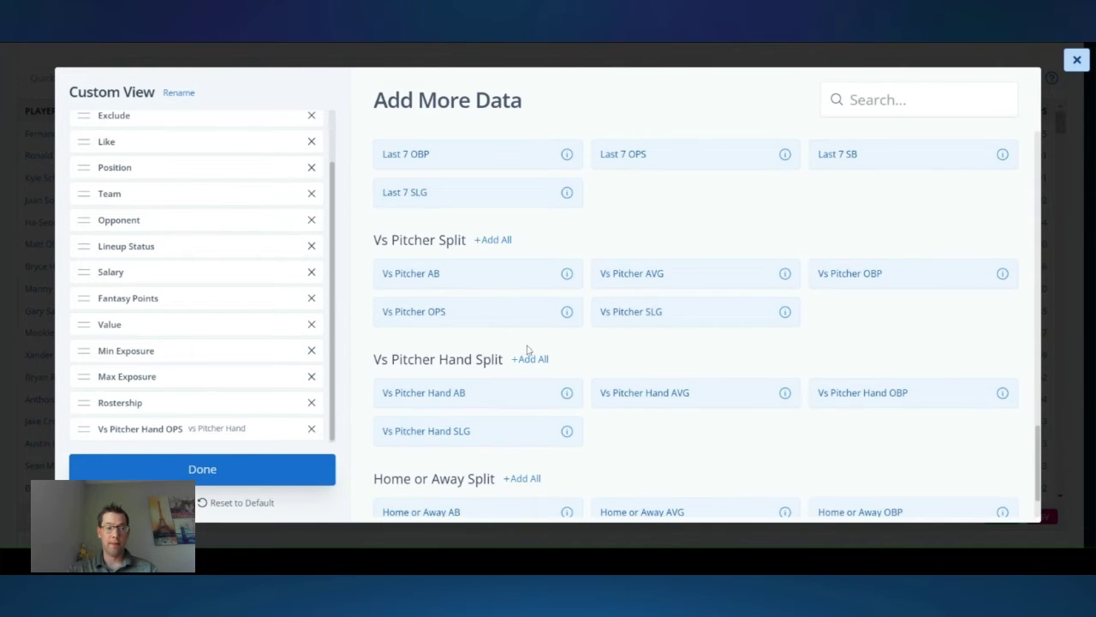
pyautogui.scroll(2, 525, 347)
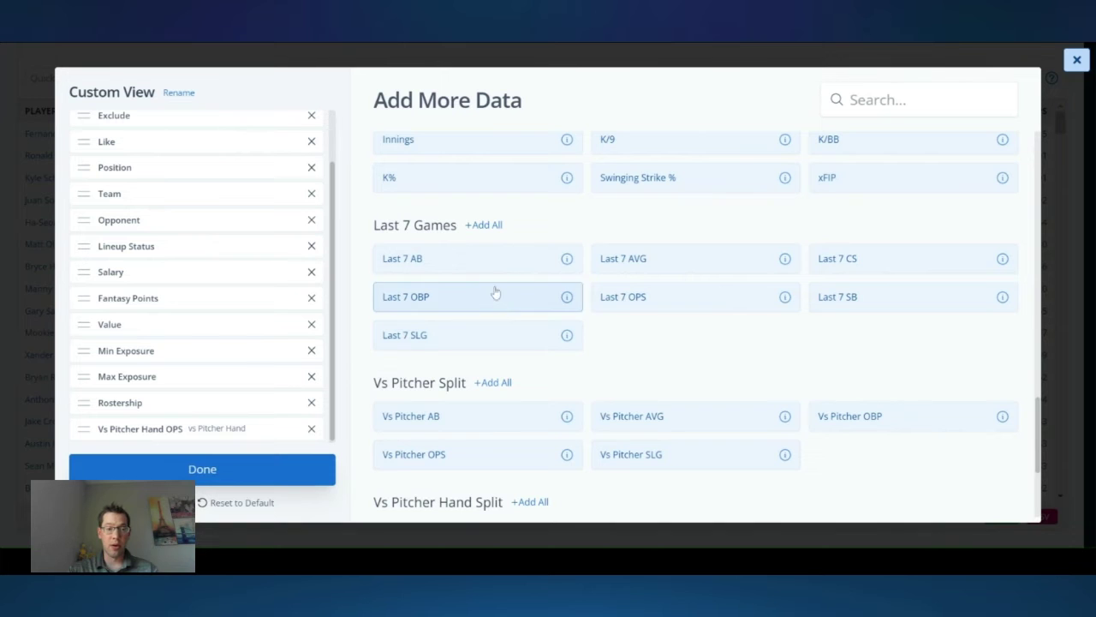
pyautogui.click(695, 300)
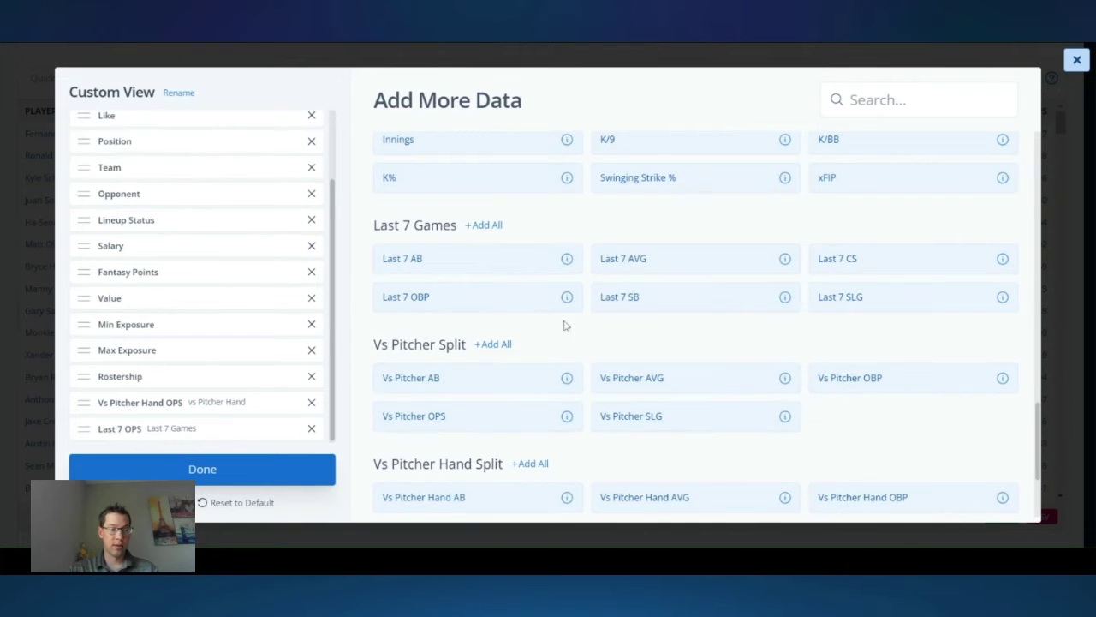
pyautogui.click(228, 469)
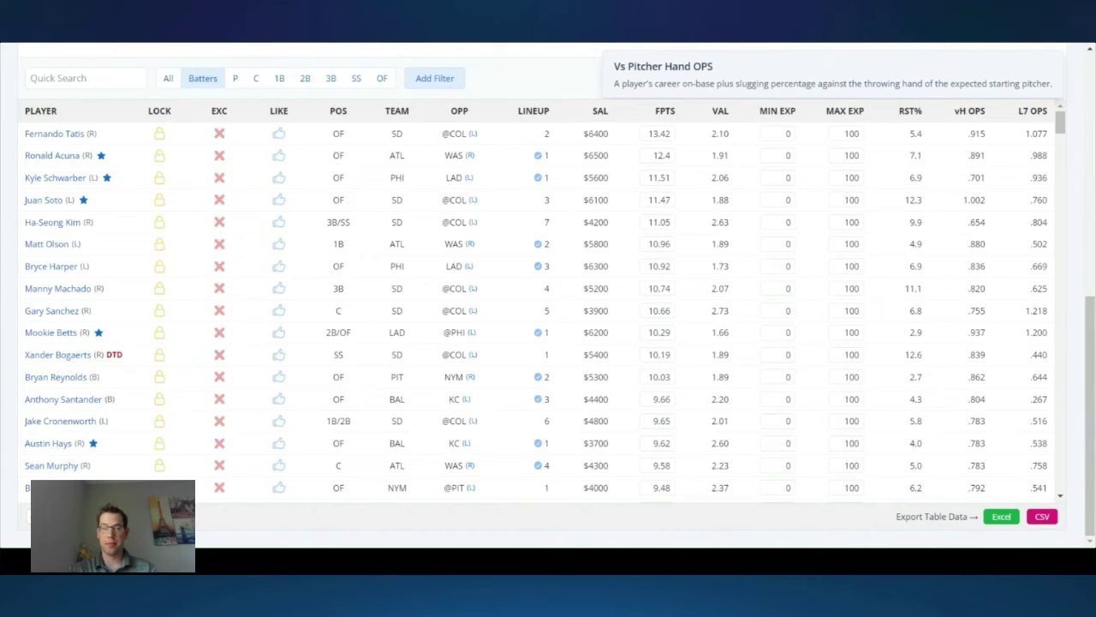
# - In the default customizations, apply RotoWire as the projection source and save the minimum projected fantasy points as 0.01
pyautogui.scroll(3, 2, 389)
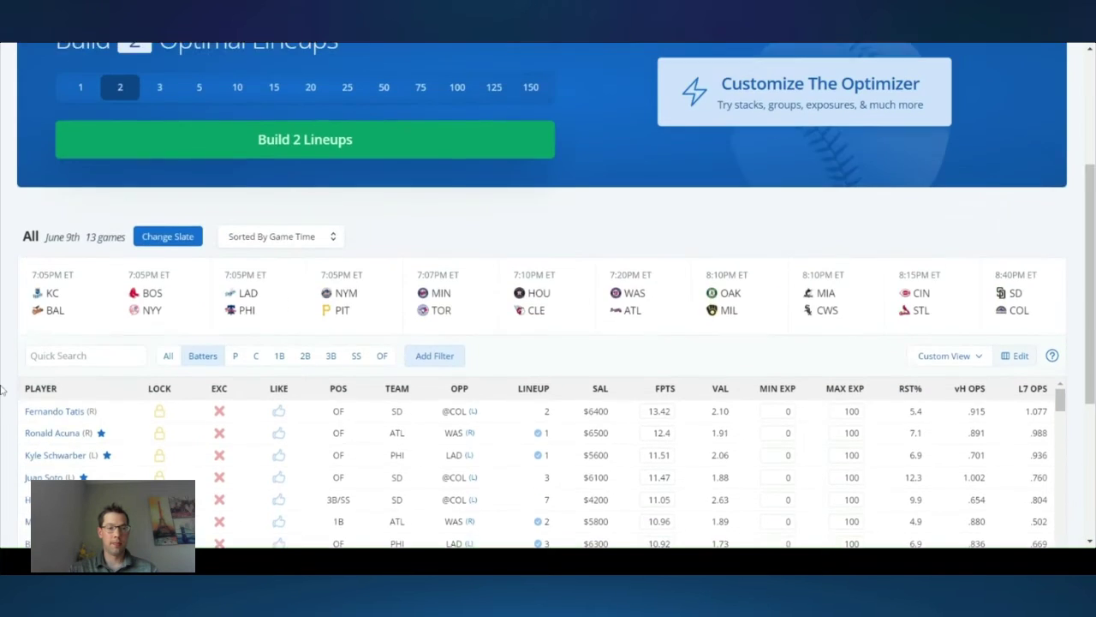
pyautogui.scroll(2, 2, 389)
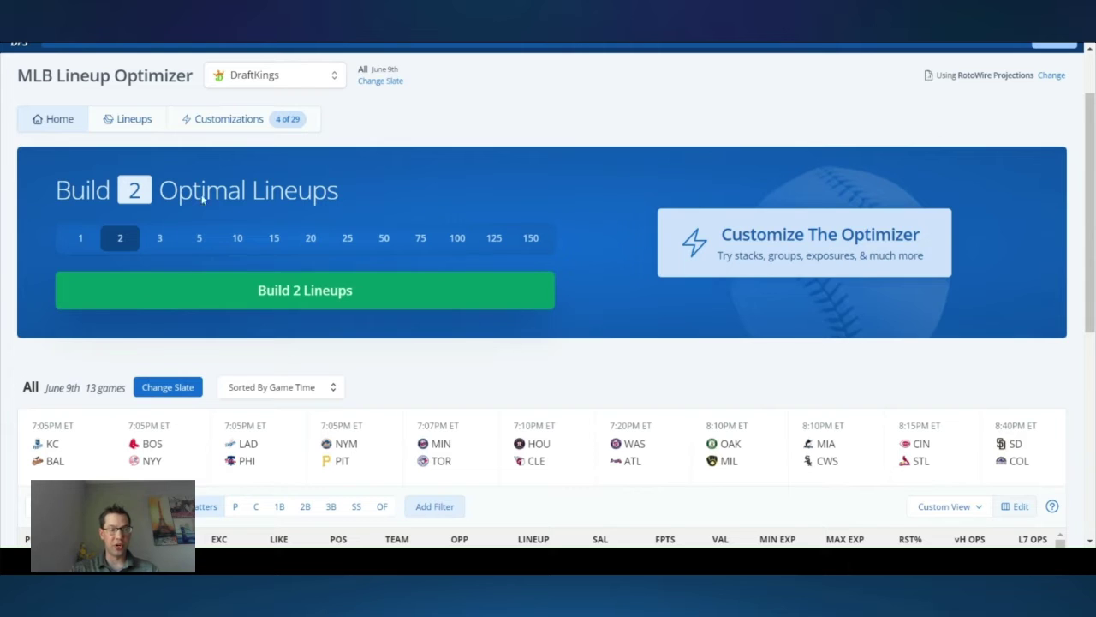
pyautogui.click(249, 125)
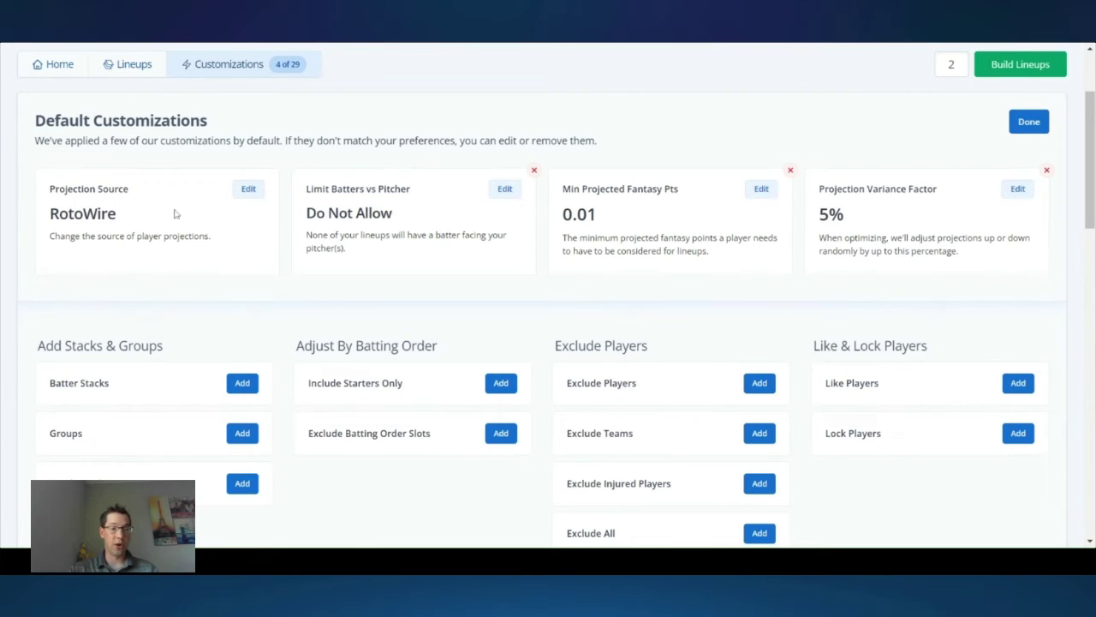
pyautogui.click(248, 189)
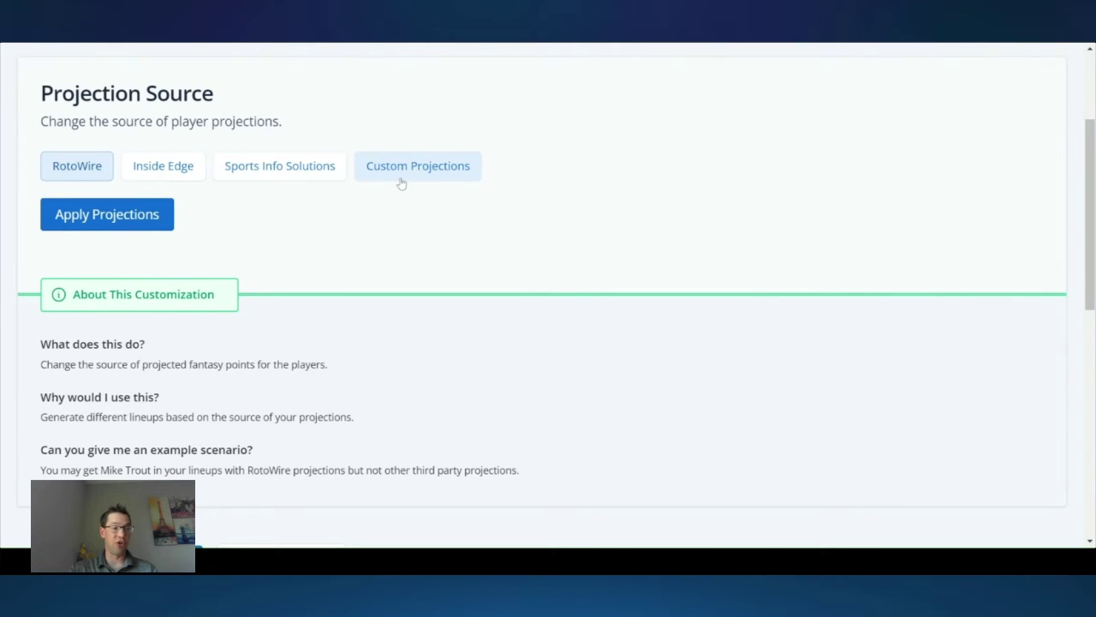
pyautogui.click(103, 219)
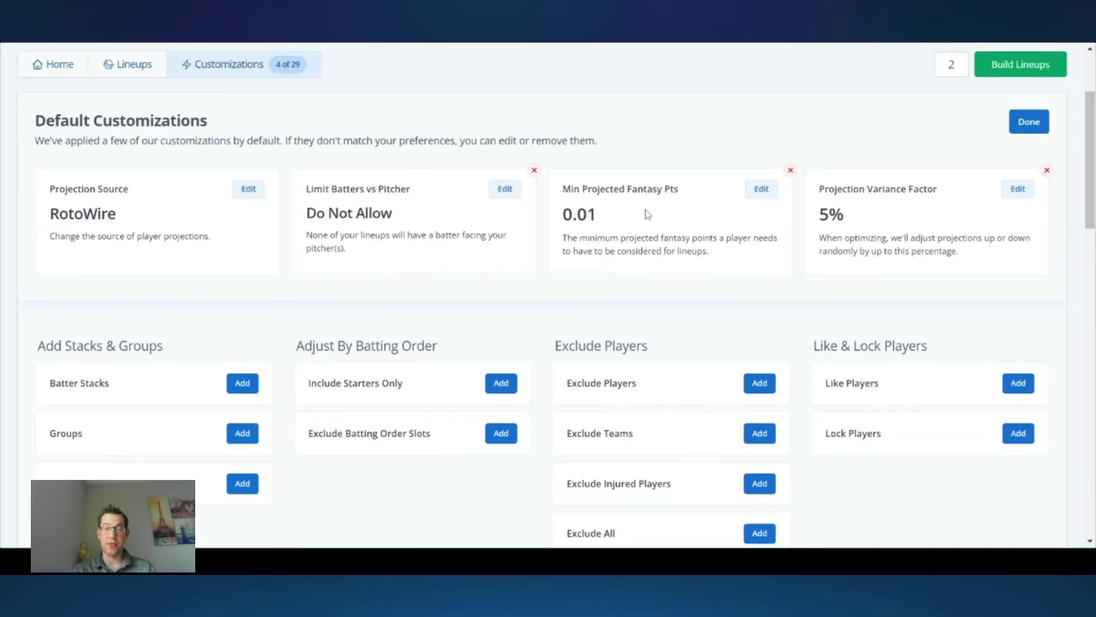
pyautogui.click(761, 189)
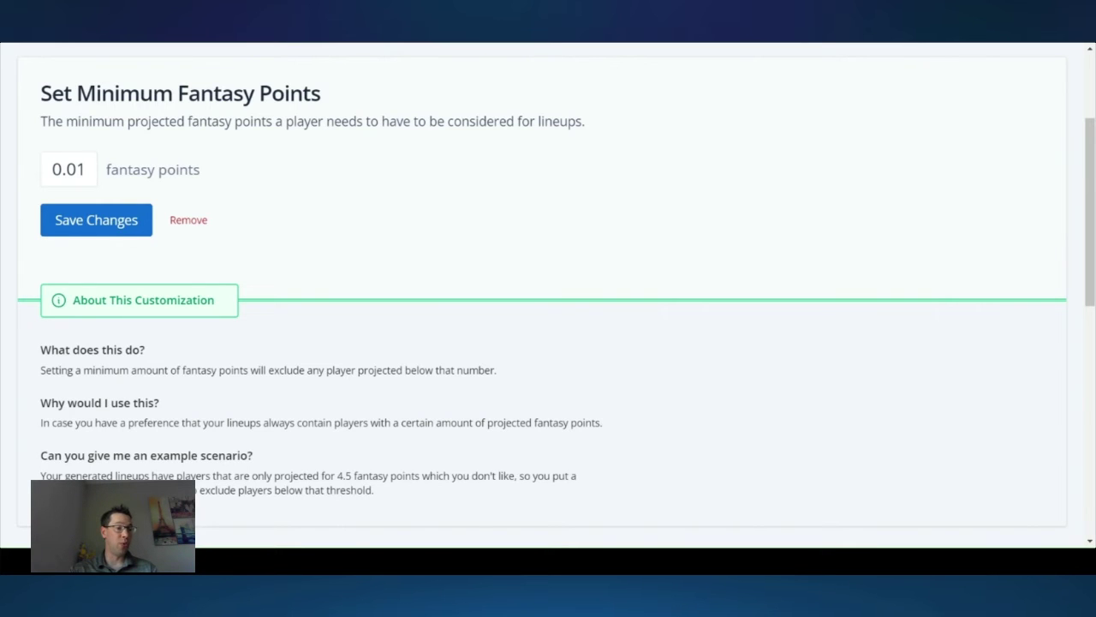
pyautogui.click(103, 222)
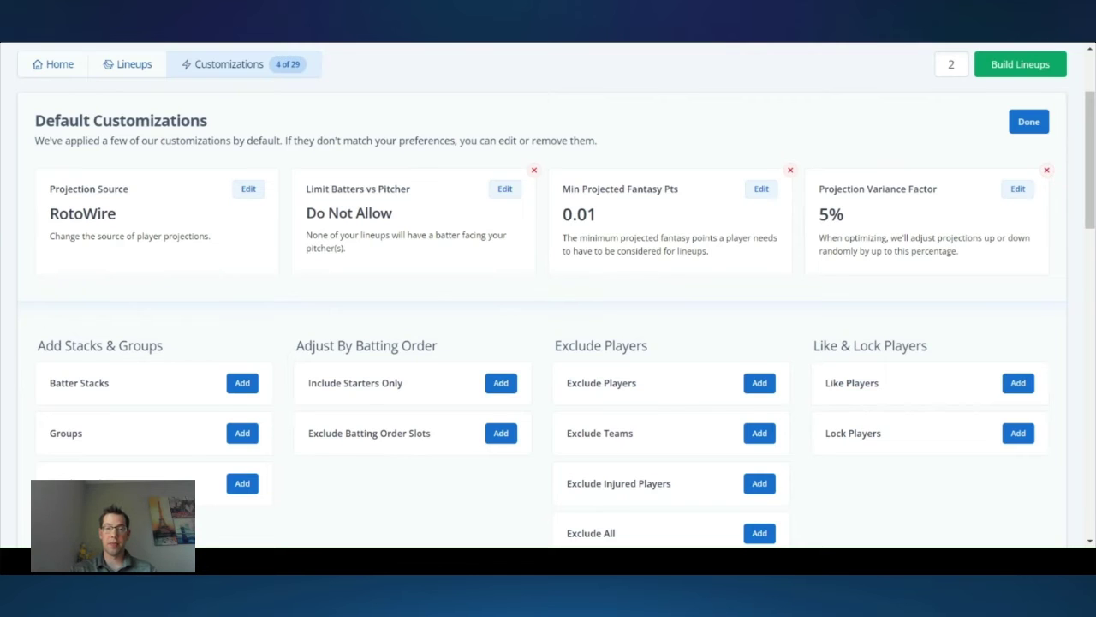
# - Try Projection Variance Factor values of 0% and 50%, and save the factor as 5%
pyautogui.click(1018, 188)
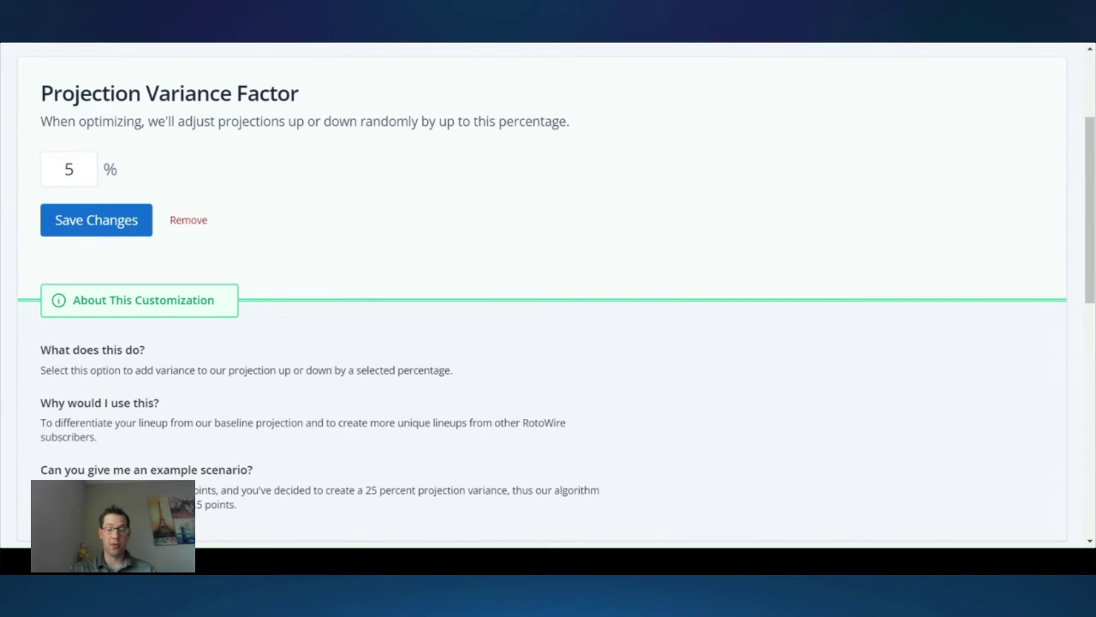
pyautogui.press('Tab')
pyautogui.write('0')
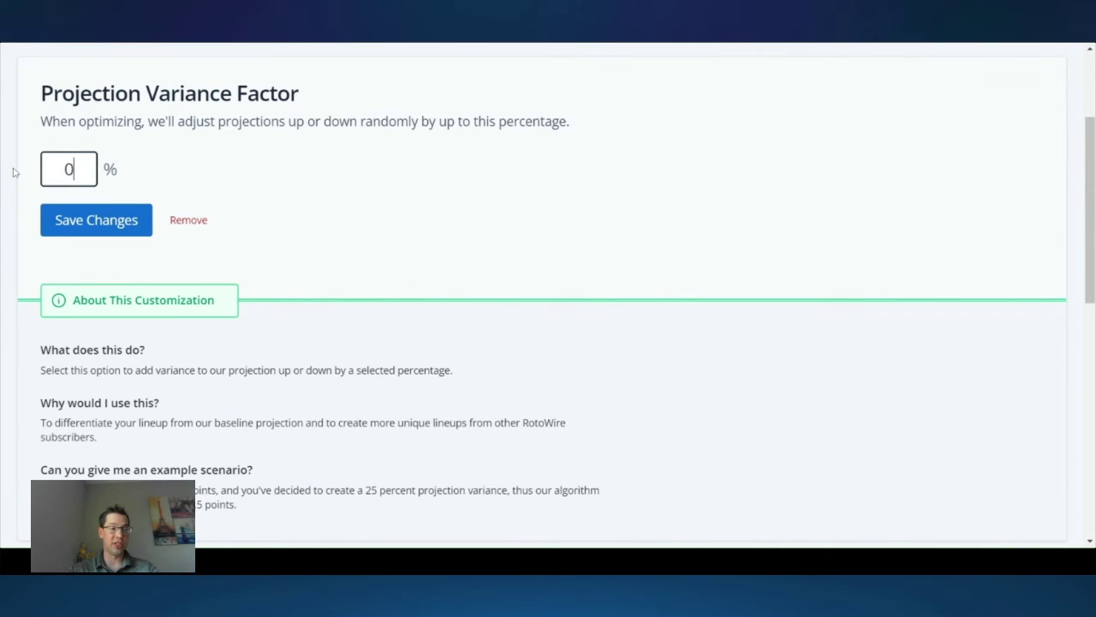
pyautogui.hotkey('ctrl', 'a')
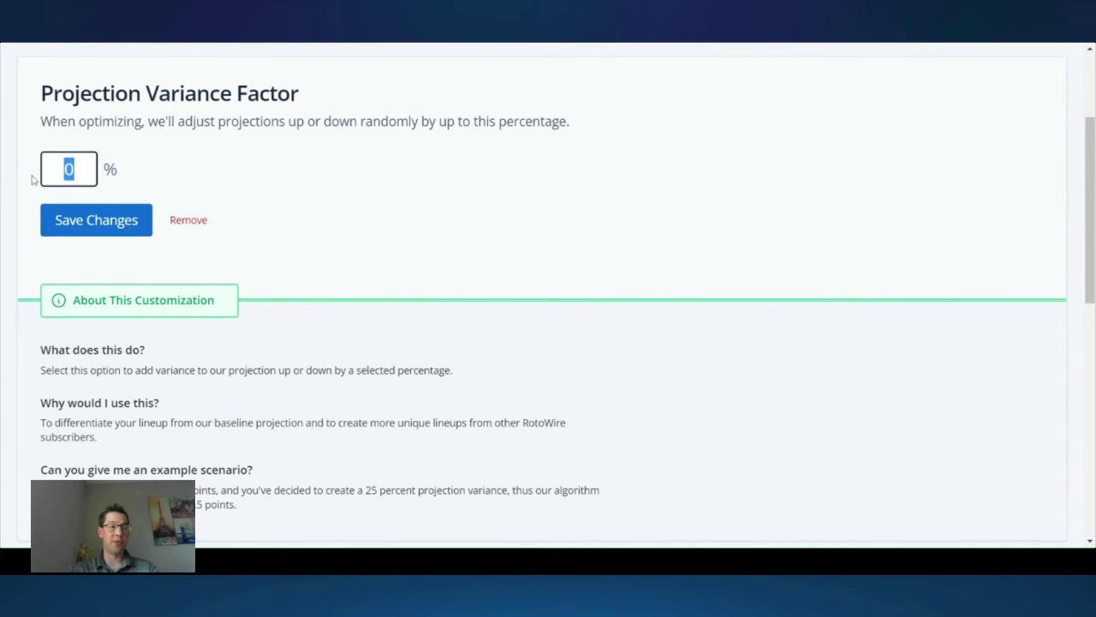
pyautogui.write('50')
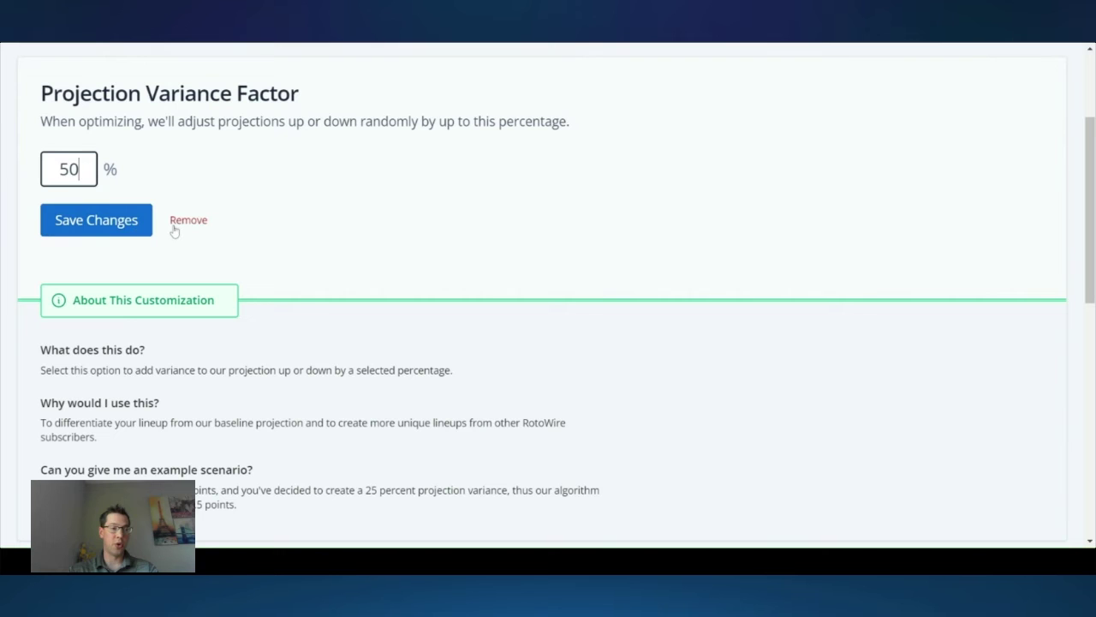
pyautogui.hotkey('ctrl', 'a')
pyautogui.write('5')
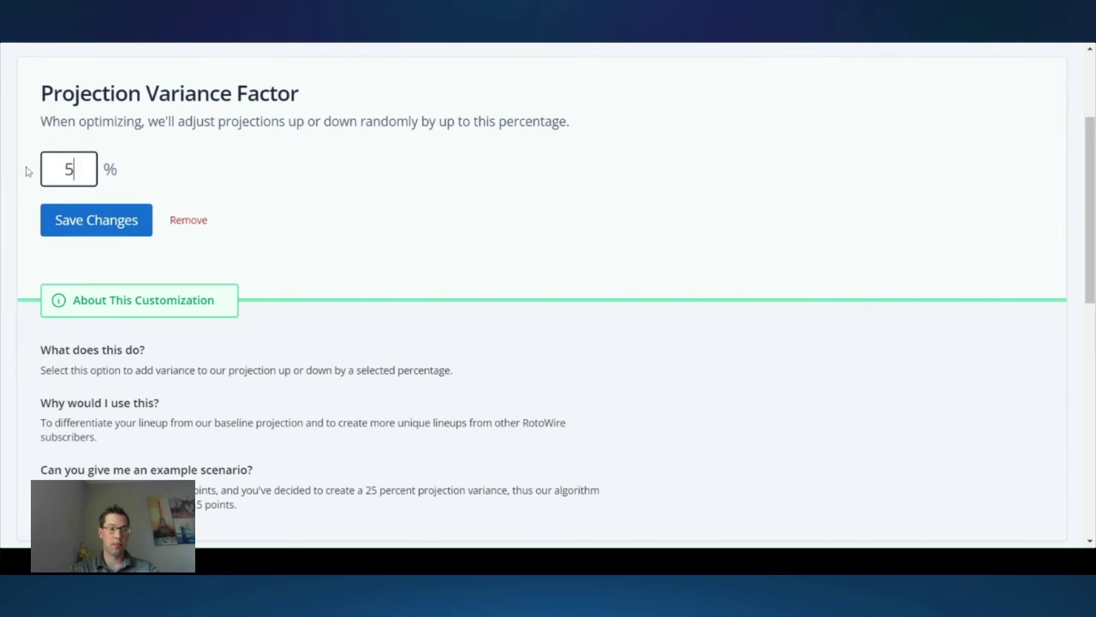
pyautogui.click(86, 227)
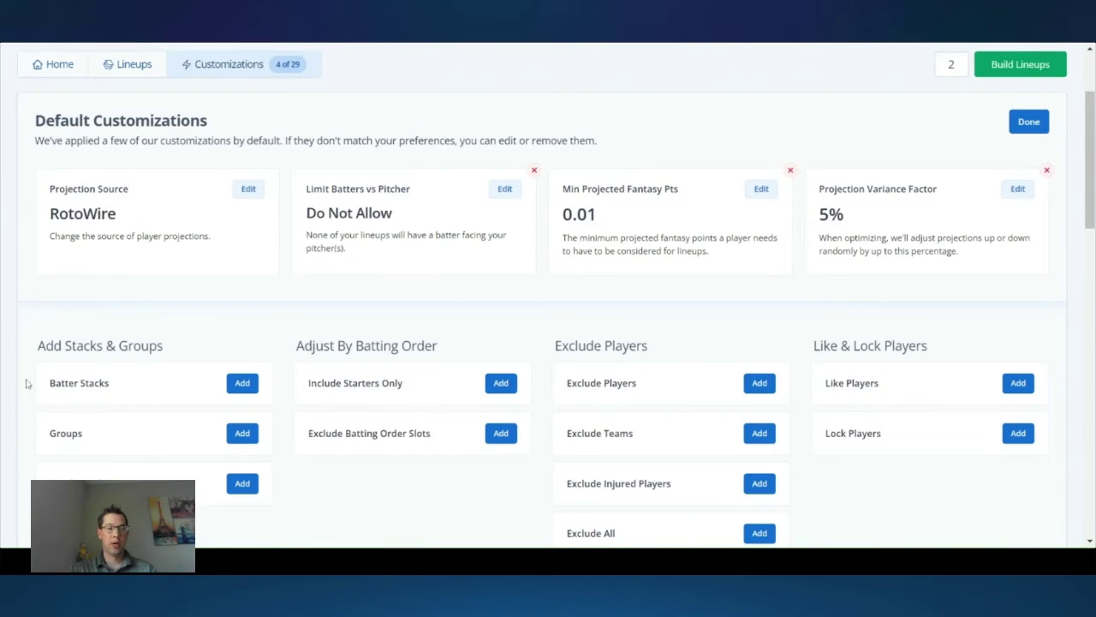
# - Start adding a Batter Stacks customization from the Add Stacks & Groups section
pyautogui.scroll(-1, 14, 360)
pyautogui.scroll(-2, 14, 360)
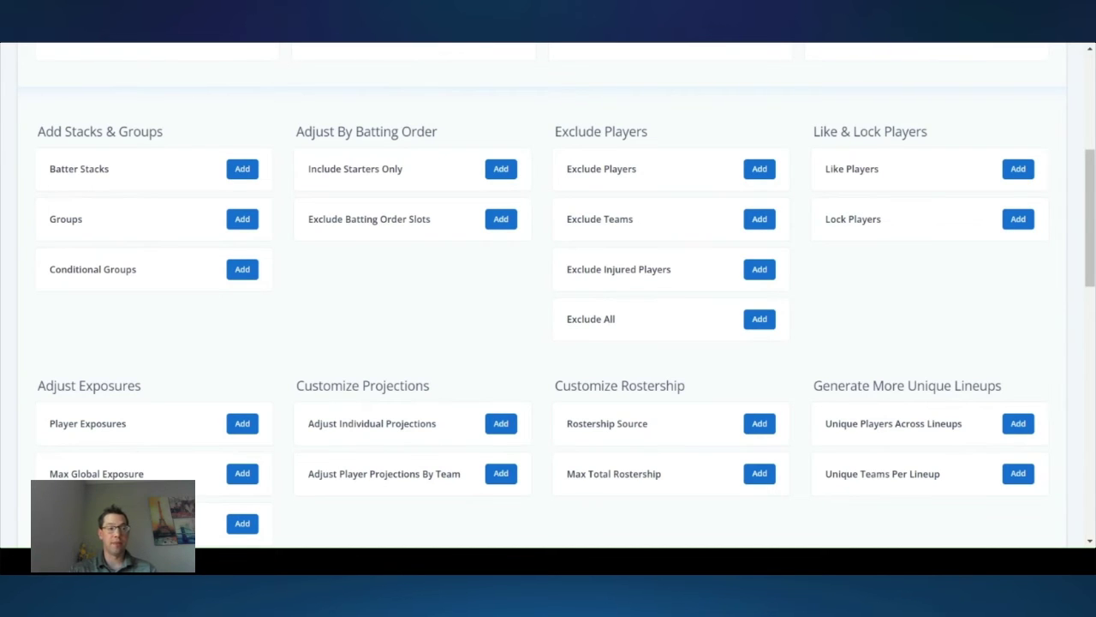
pyautogui.click(243, 170)
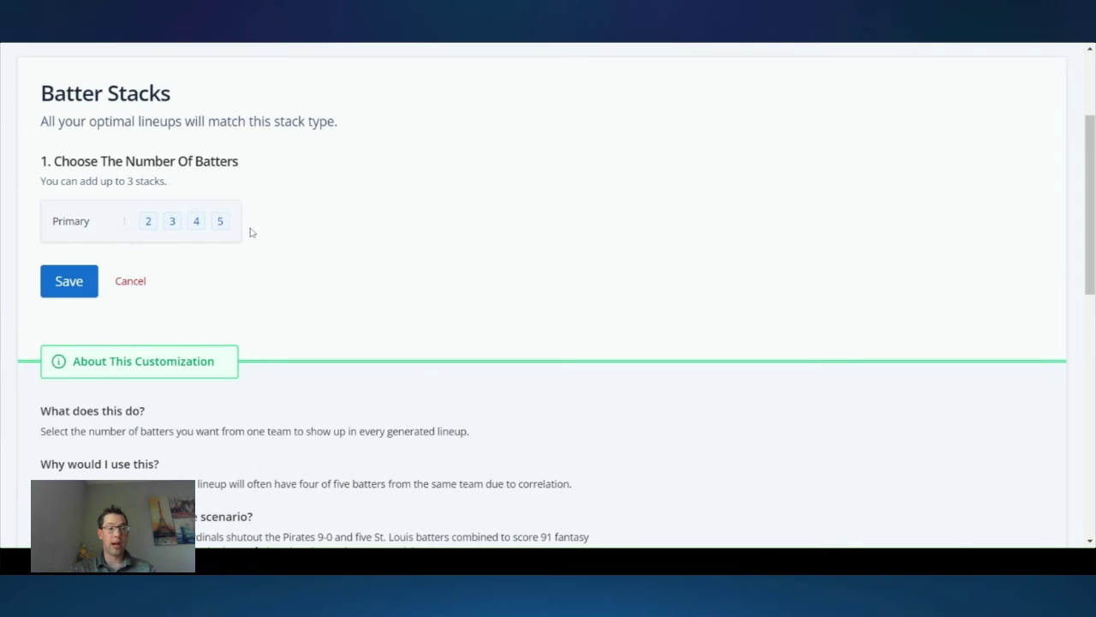
# - Try a 5-3 batter stack with five primary and three secondary batters, and clear both selections
pyautogui.click(220, 222)
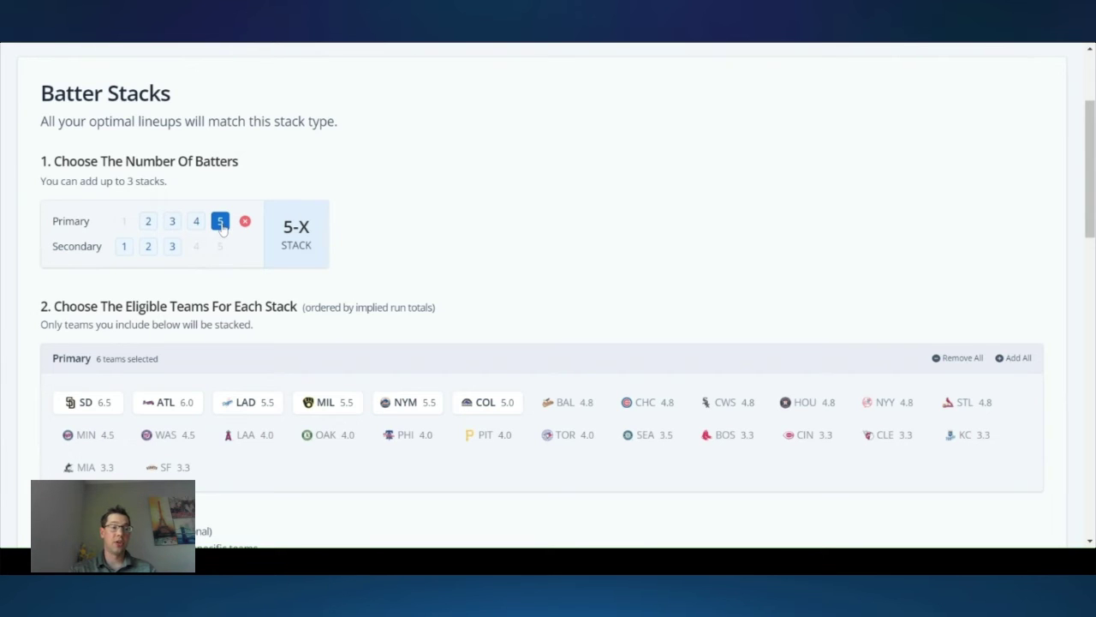
pyautogui.click(172, 247)
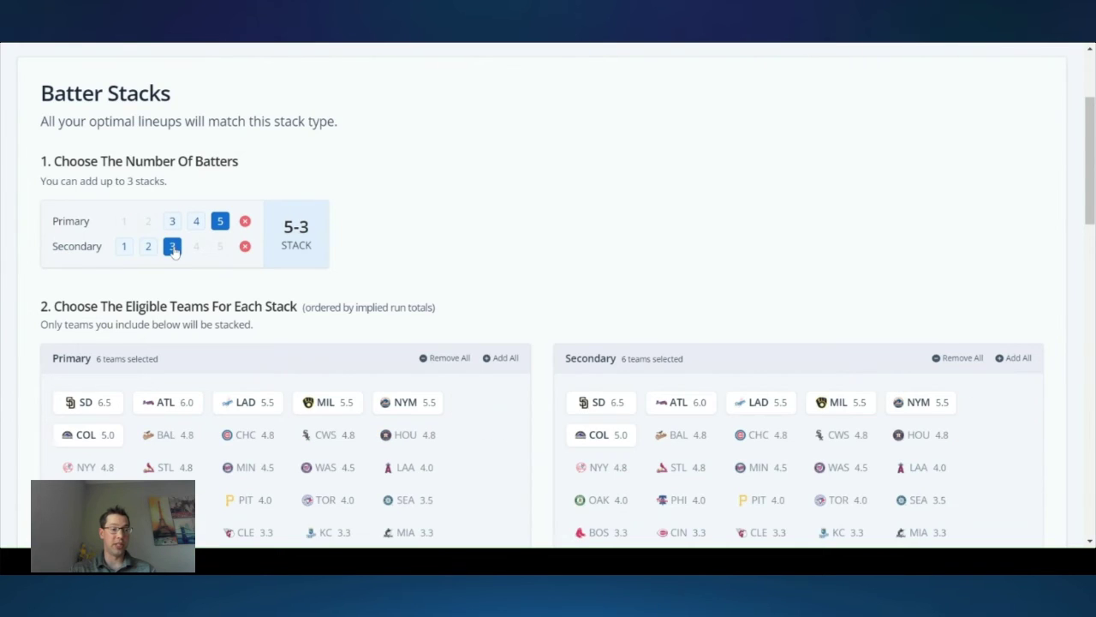
pyautogui.click(245, 246)
pyautogui.click(245, 221)
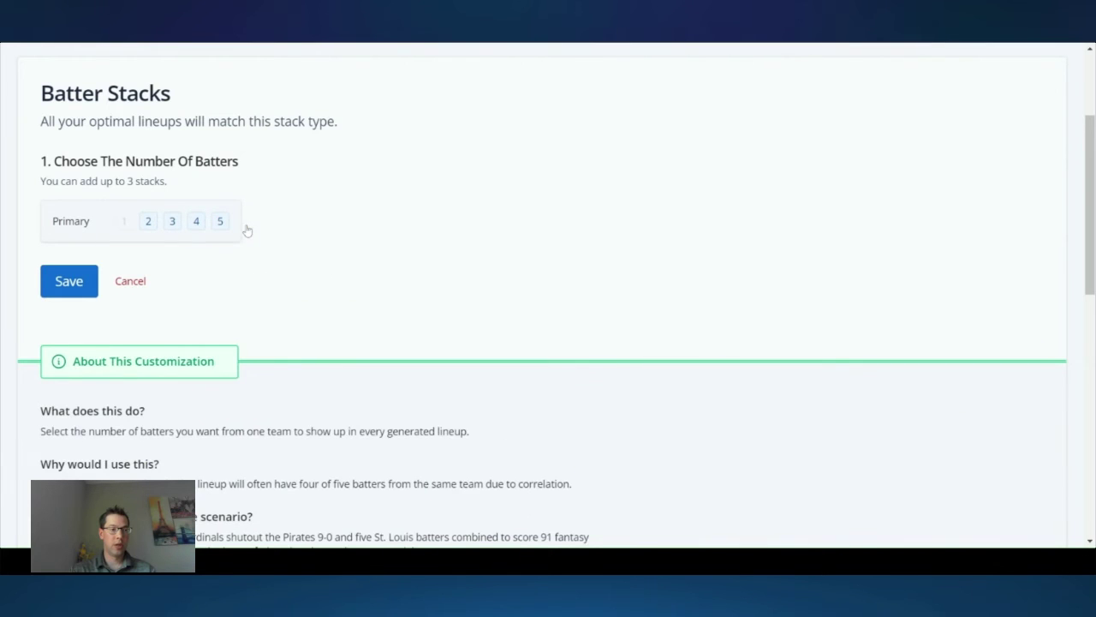
# - Try a 4-4 batter stack with four primary and four secondary batters, and clear both selections
pyautogui.click(197, 222)
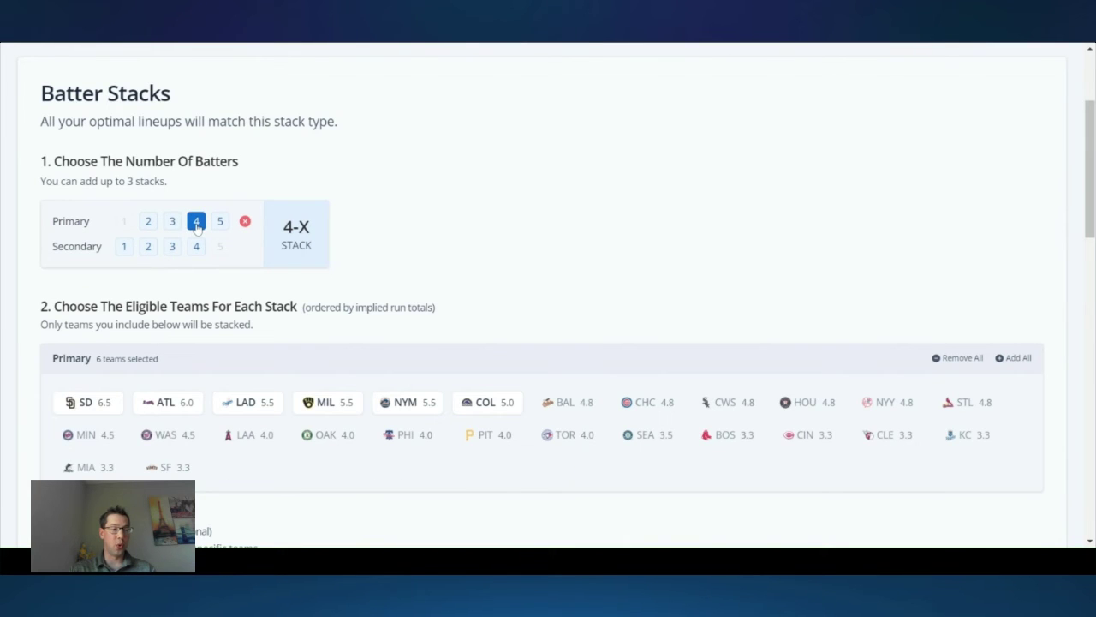
pyautogui.click(197, 248)
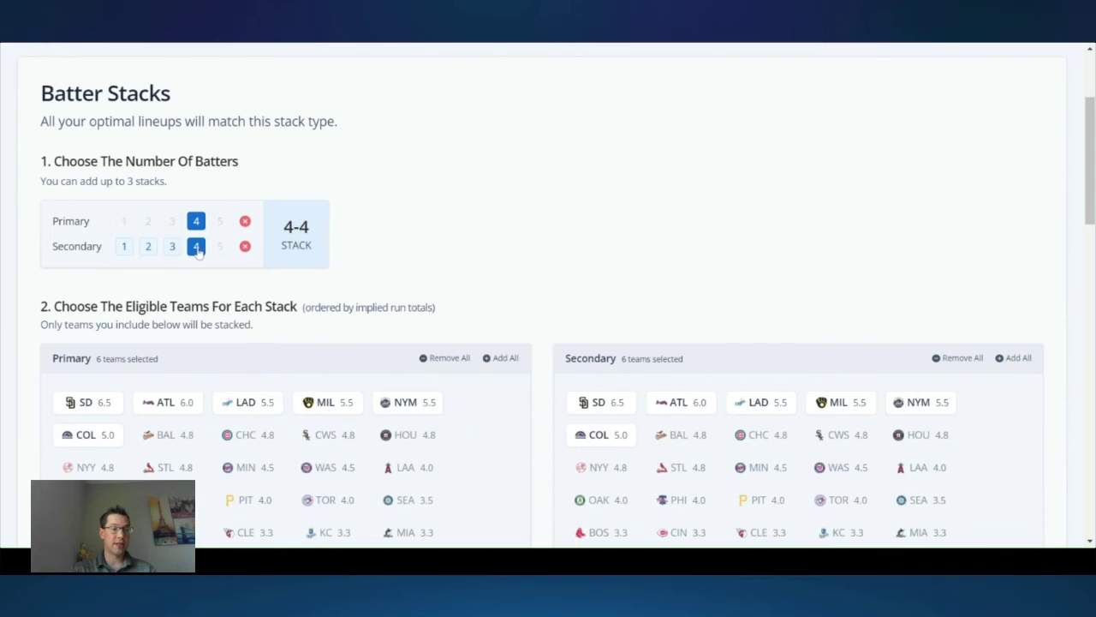
pyautogui.click(245, 247)
pyautogui.click(245, 221)
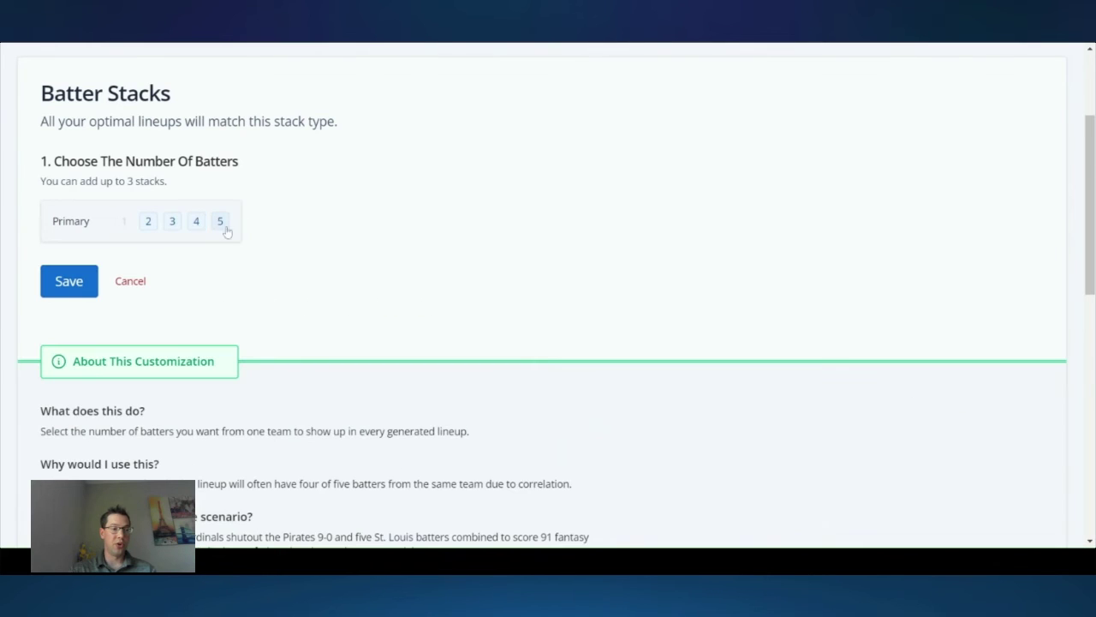
# - Set up a 3-3-2 batter stack with three primary, three secondary and two tertiary batters
pyautogui.click(172, 222)
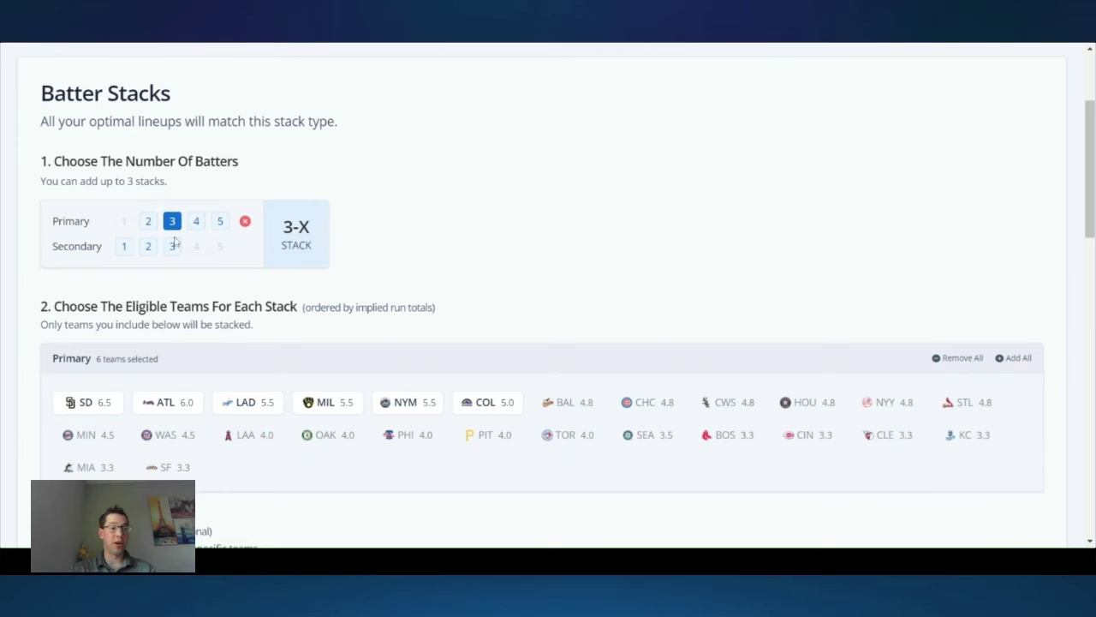
pyautogui.click(172, 248)
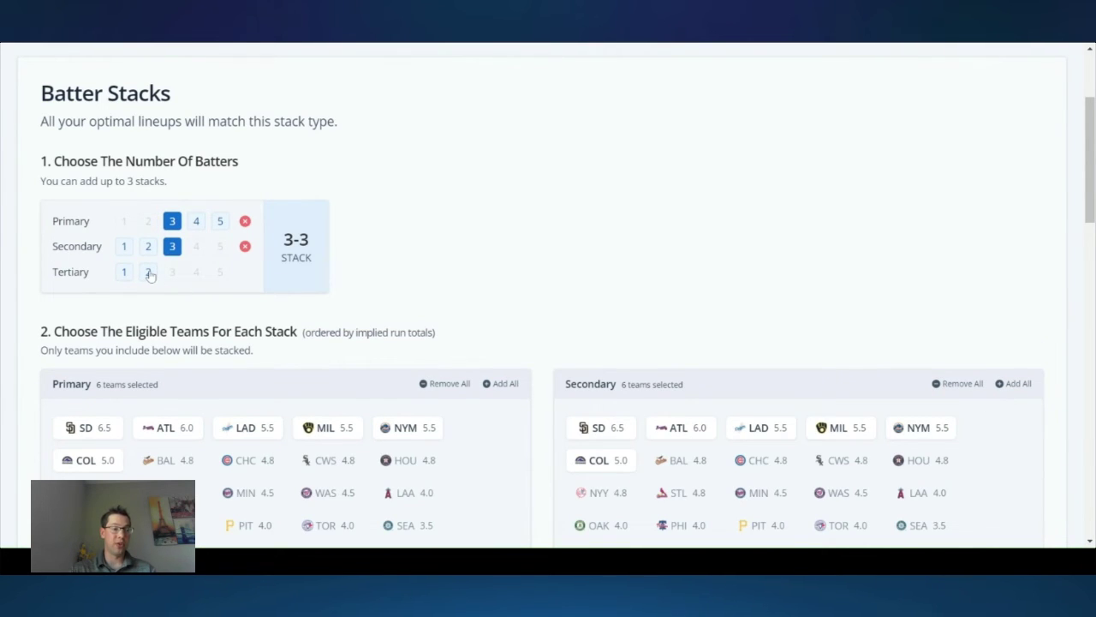
pyautogui.click(149, 272)
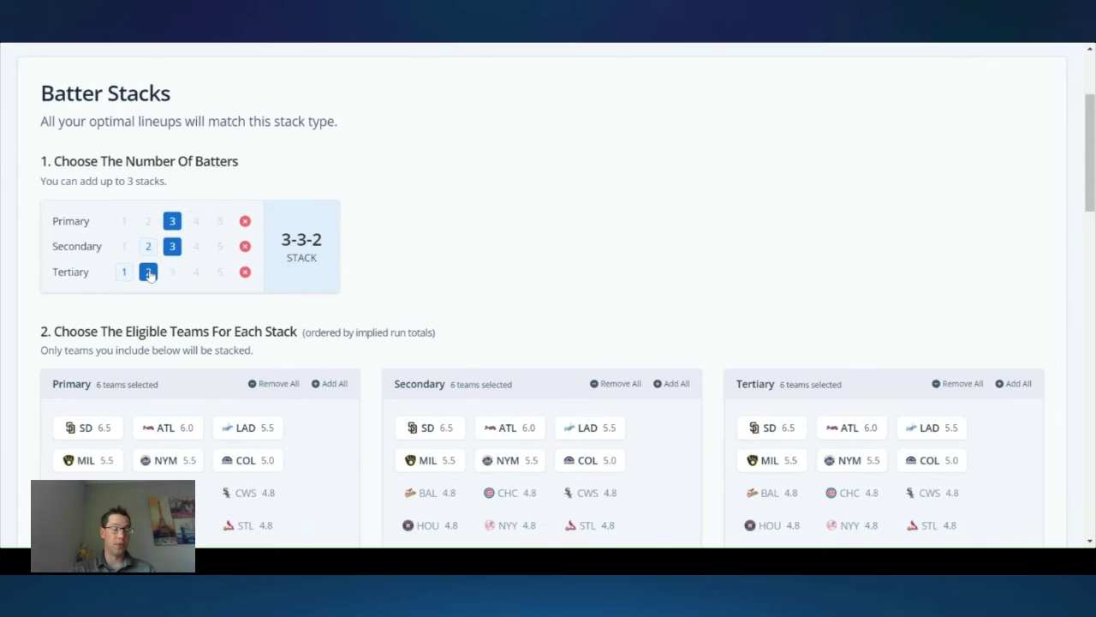
# - Clear the 3-3-2 batter stack and set only a primary stack of five batters
pyautogui.click(245, 272)
pyautogui.click(245, 246)
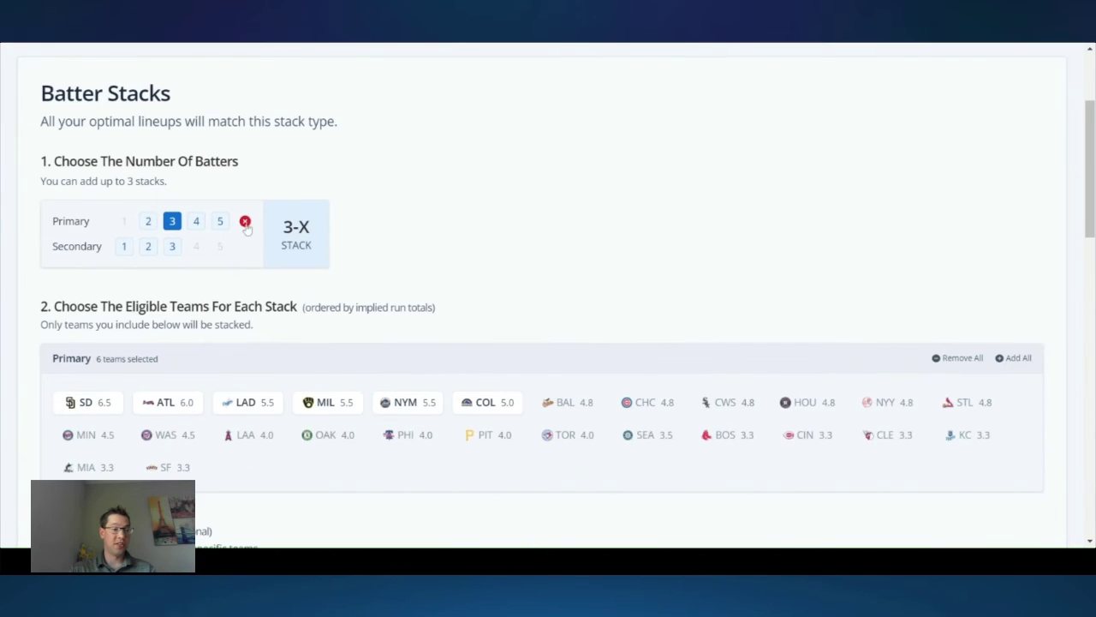
pyautogui.click(245, 222)
pyautogui.click(221, 222)
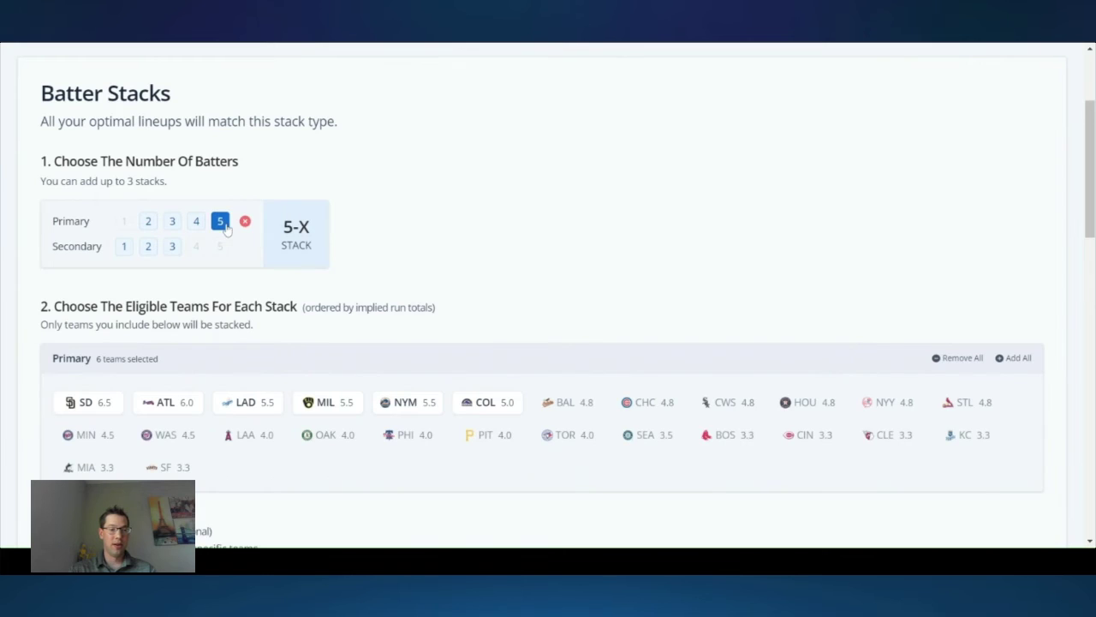
# - Remove ATL, LAD, MIL, NYM and COL from the primary stack's eligible teams and add BAL
pyautogui.scroll(-1, 15, 348)
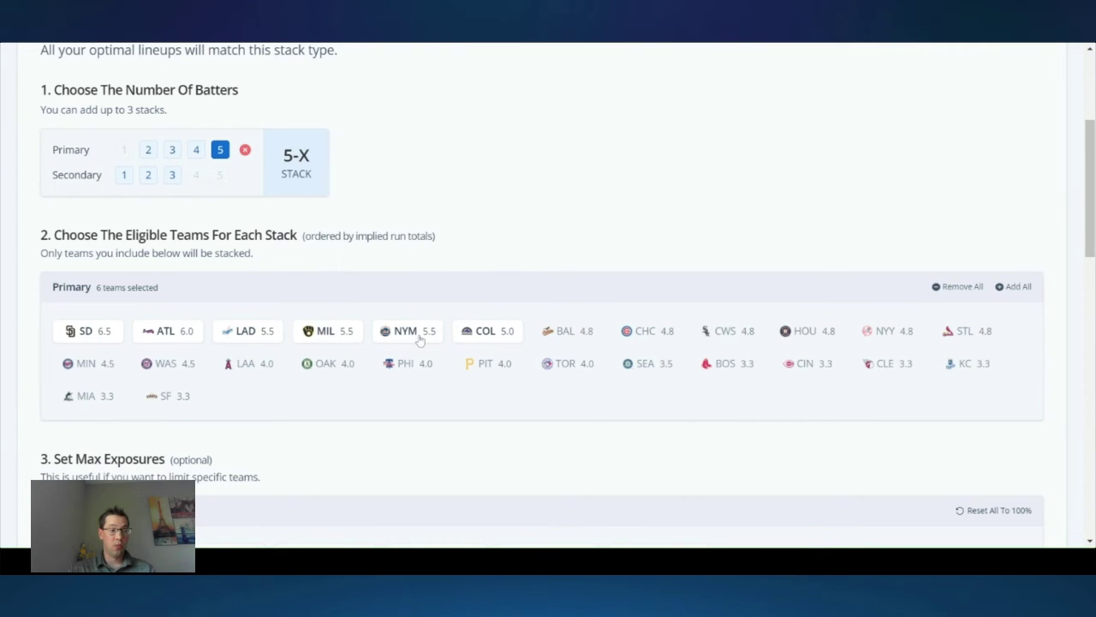
pyautogui.click(183, 339)
pyautogui.click(244, 338)
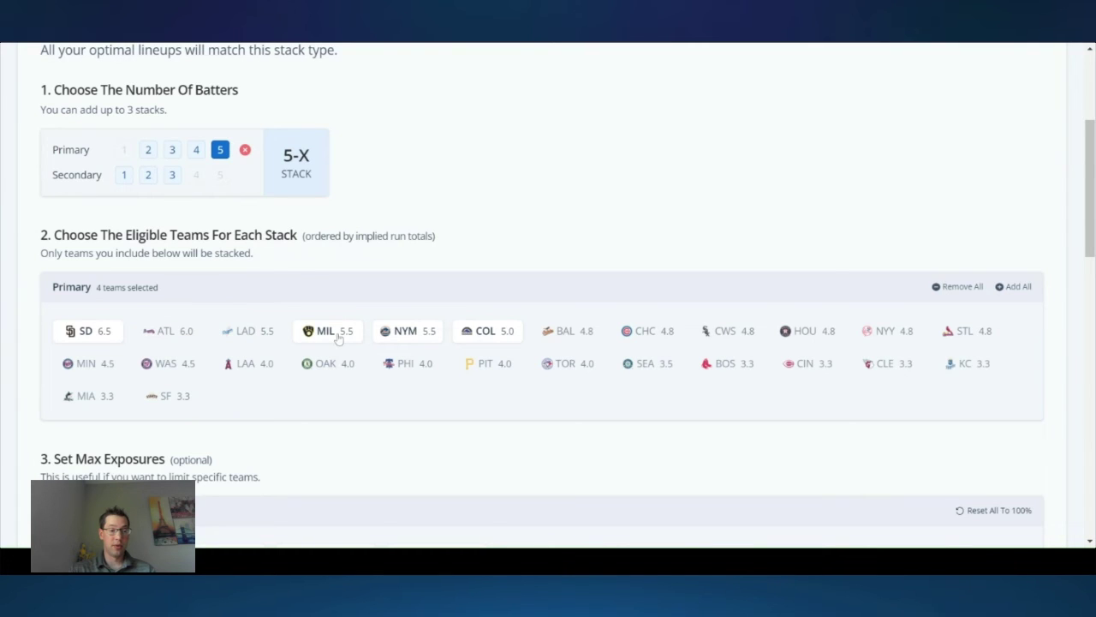
pyautogui.click(330, 334)
pyautogui.click(406, 335)
pyautogui.click(487, 334)
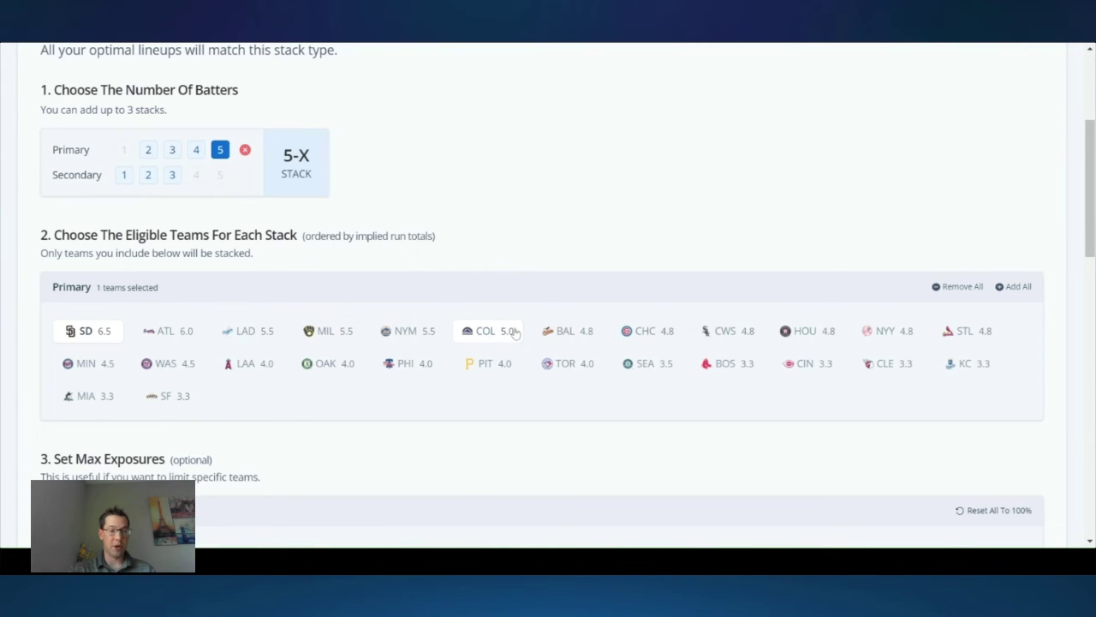
pyautogui.click(563, 335)
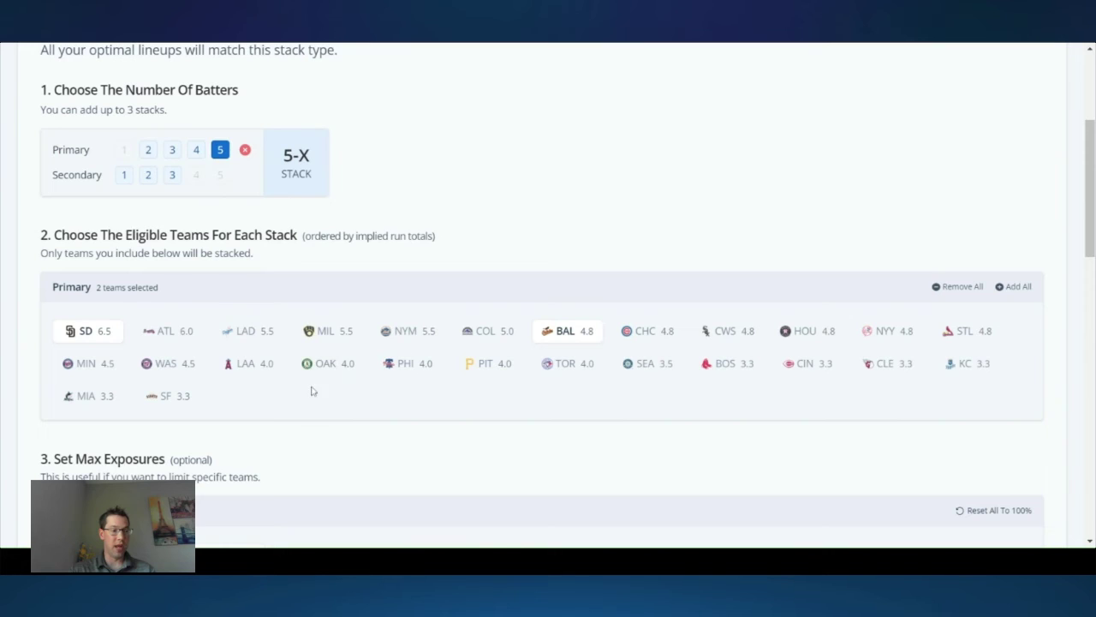
# - Add COL, NYM, MIL, LAD and ATL back to the primary stack's eligible teams and save the stack
pyautogui.scroll(-3, 308, 394)
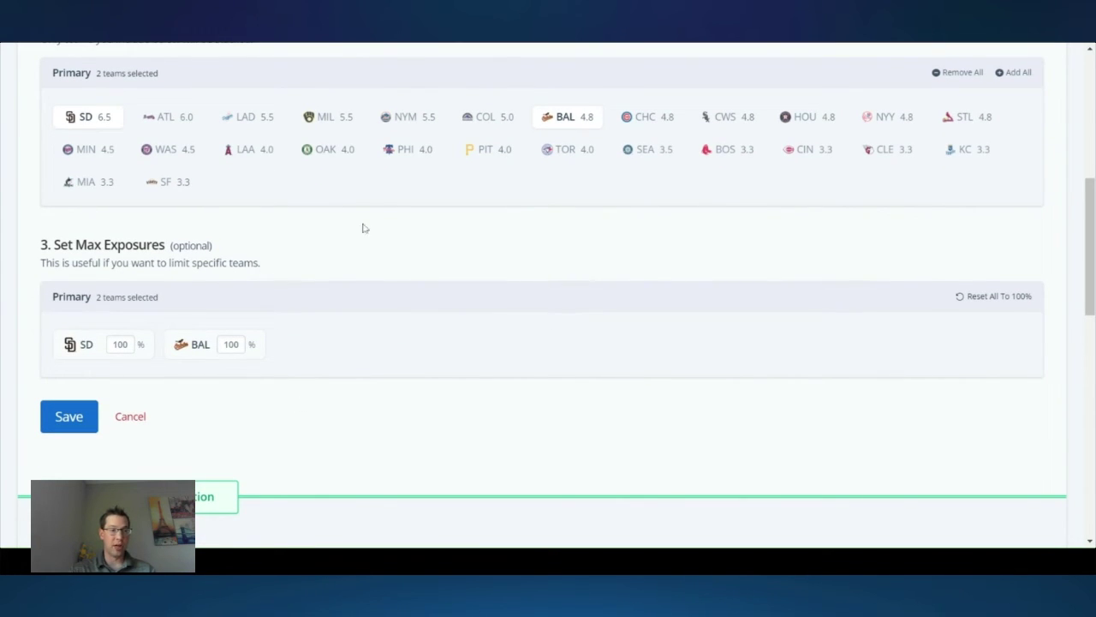
pyautogui.click(495, 115)
pyautogui.click(396, 120)
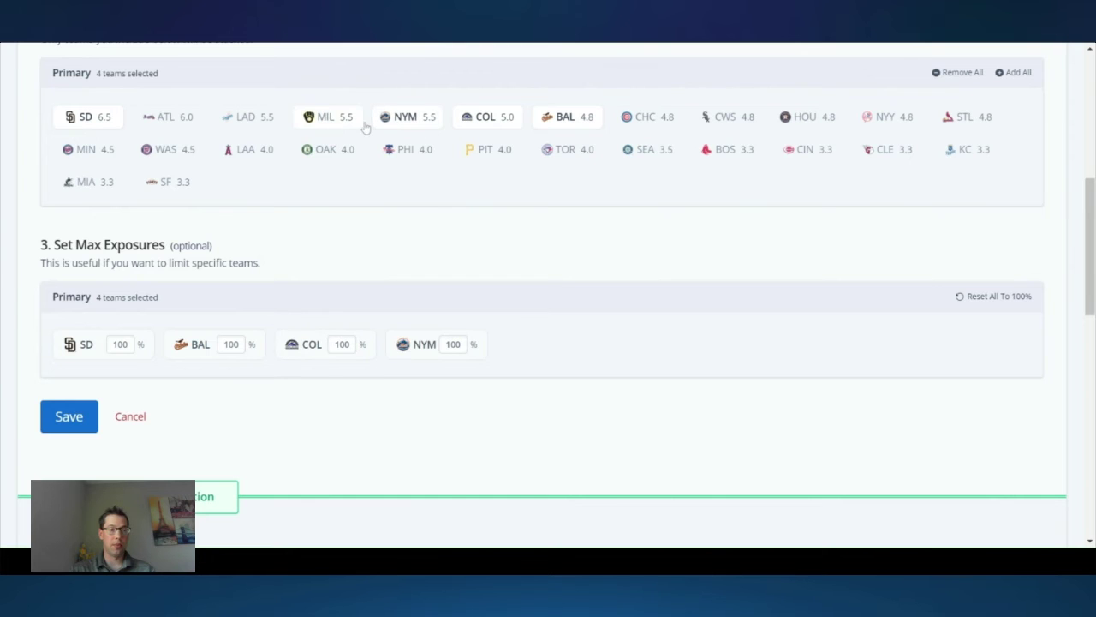
pyautogui.click(329, 127)
pyautogui.click(250, 124)
pyautogui.click(164, 122)
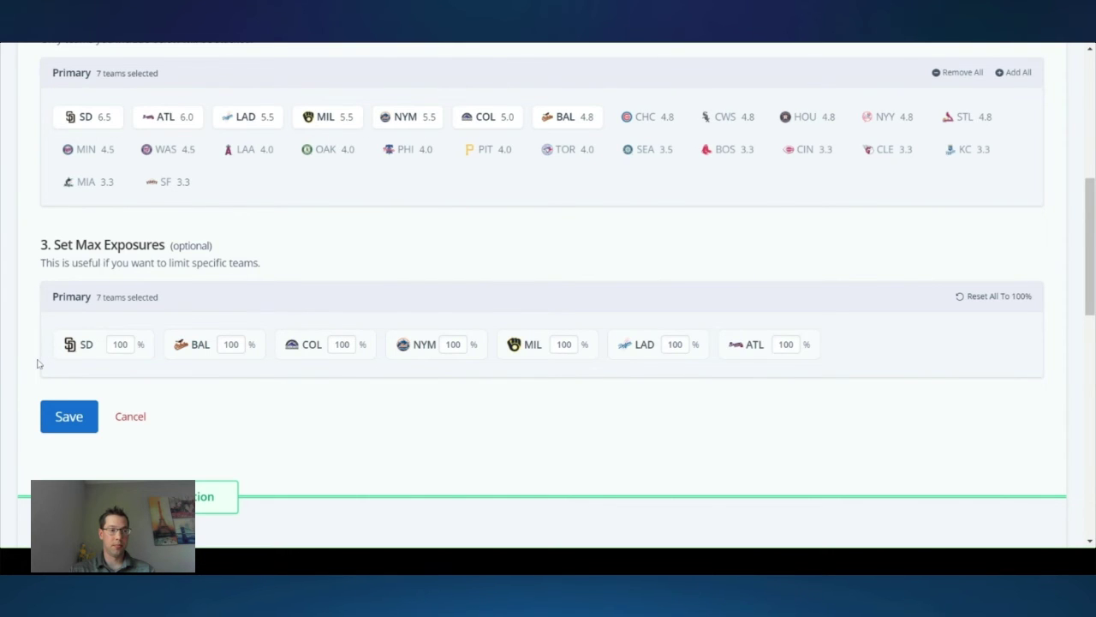
pyautogui.scroll(3, 36, 363)
pyautogui.scroll(-5, 37, 363)
pyautogui.click(69, 346)
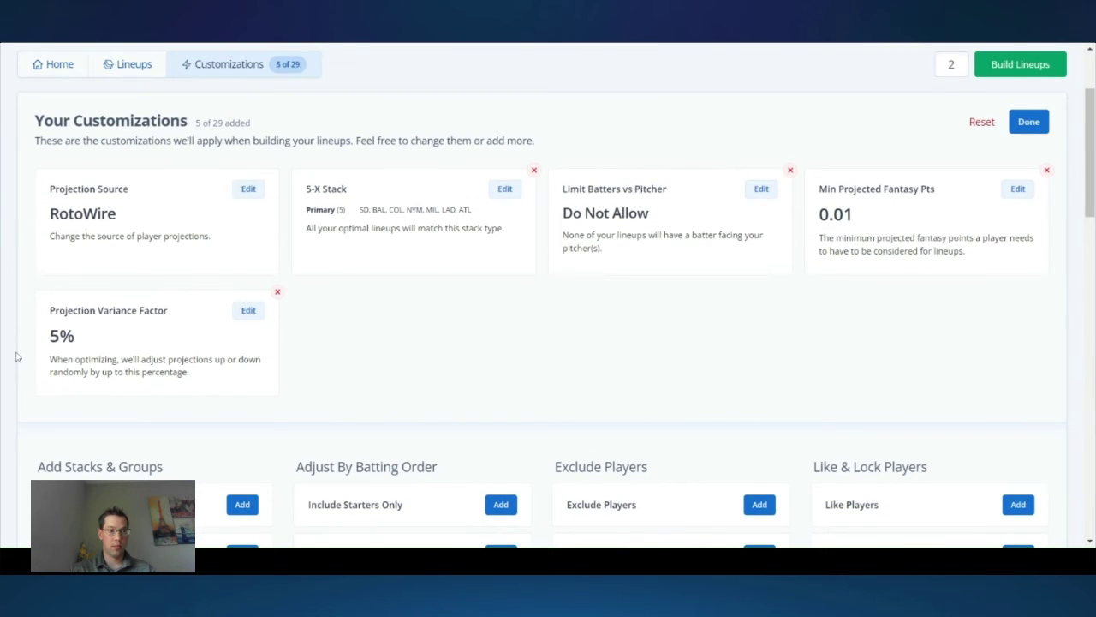
# - Add a customization that excludes batting order slot 9 from the lineups
pyautogui.scroll(-3, 18, 360)
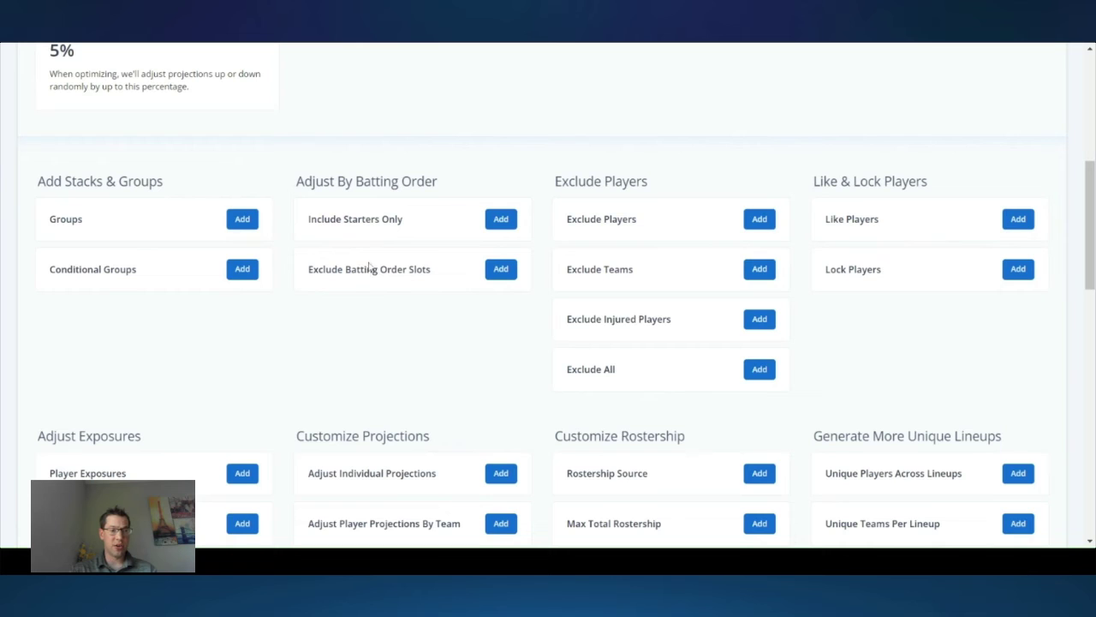
pyautogui.click(506, 221)
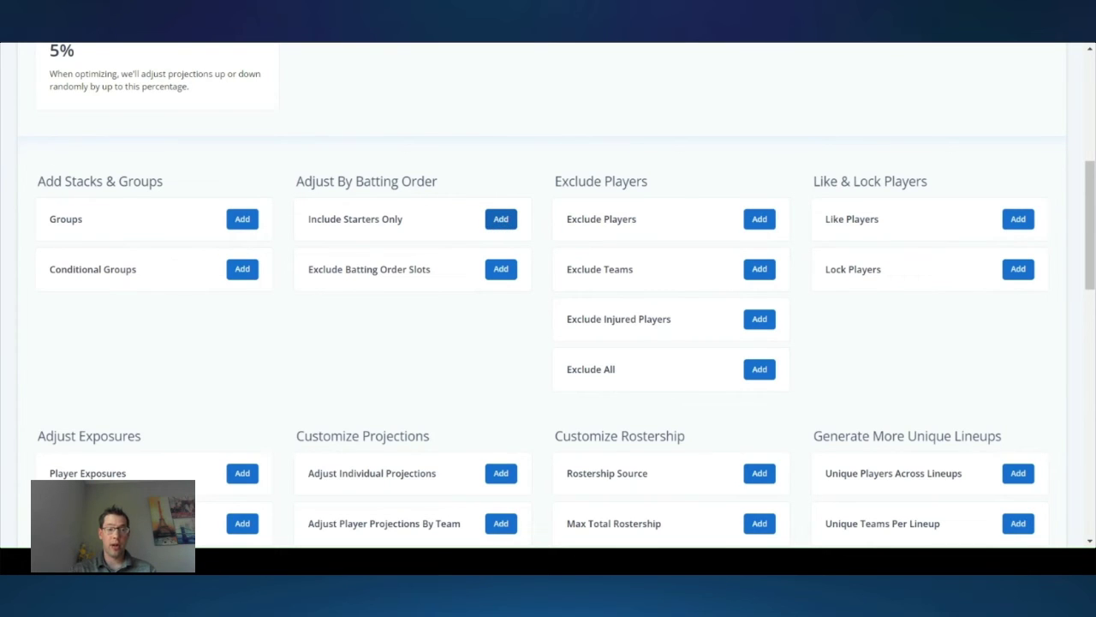
pyautogui.click(505, 272)
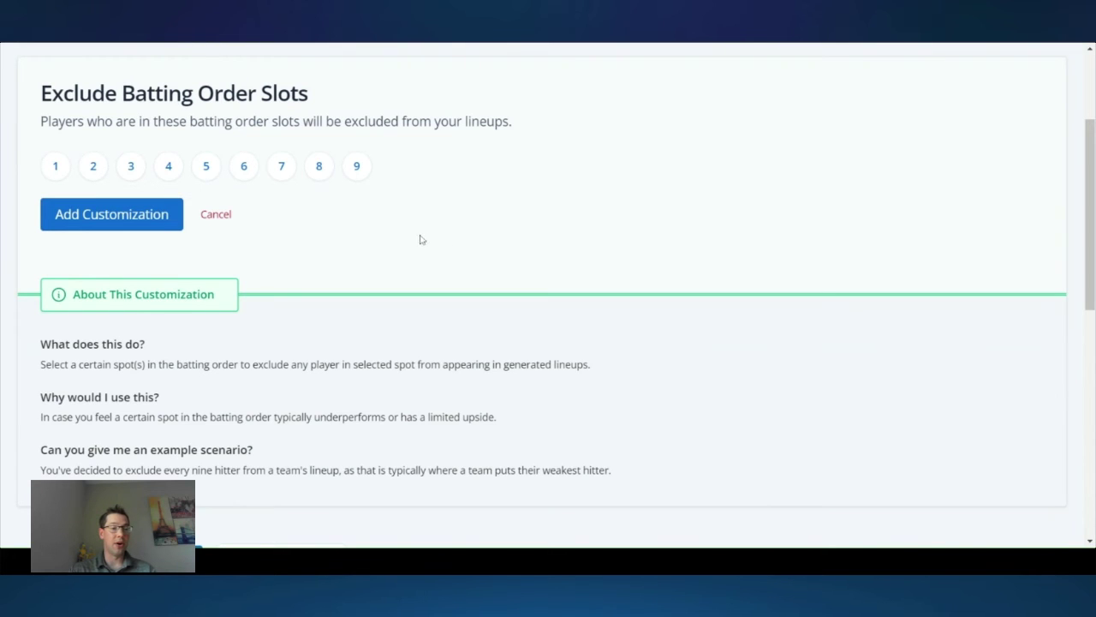
pyautogui.click(358, 168)
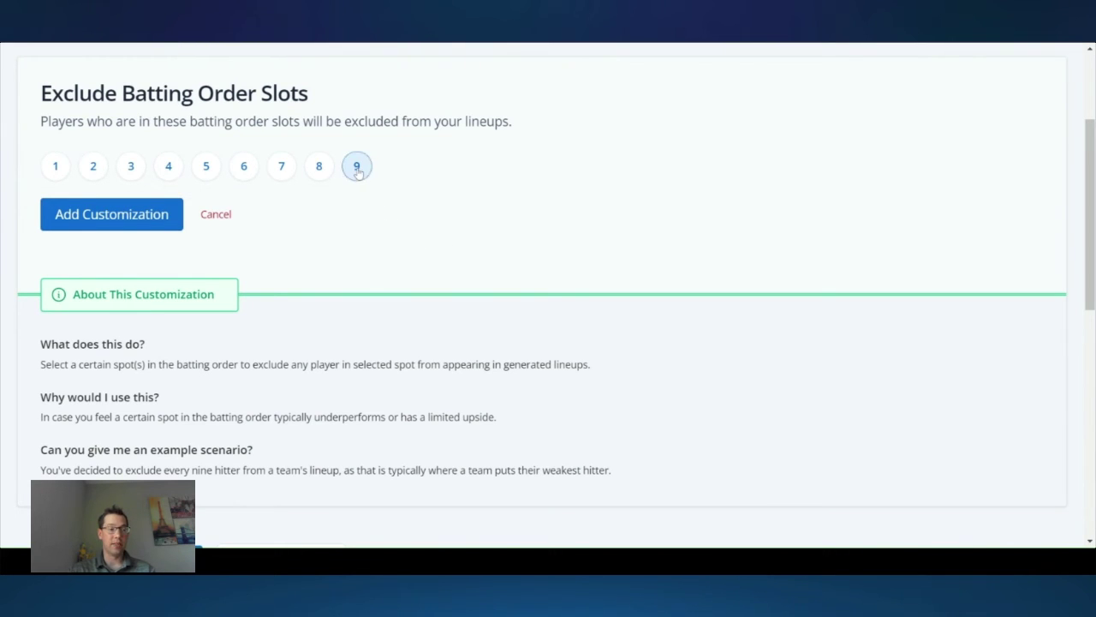
pyautogui.click(113, 215)
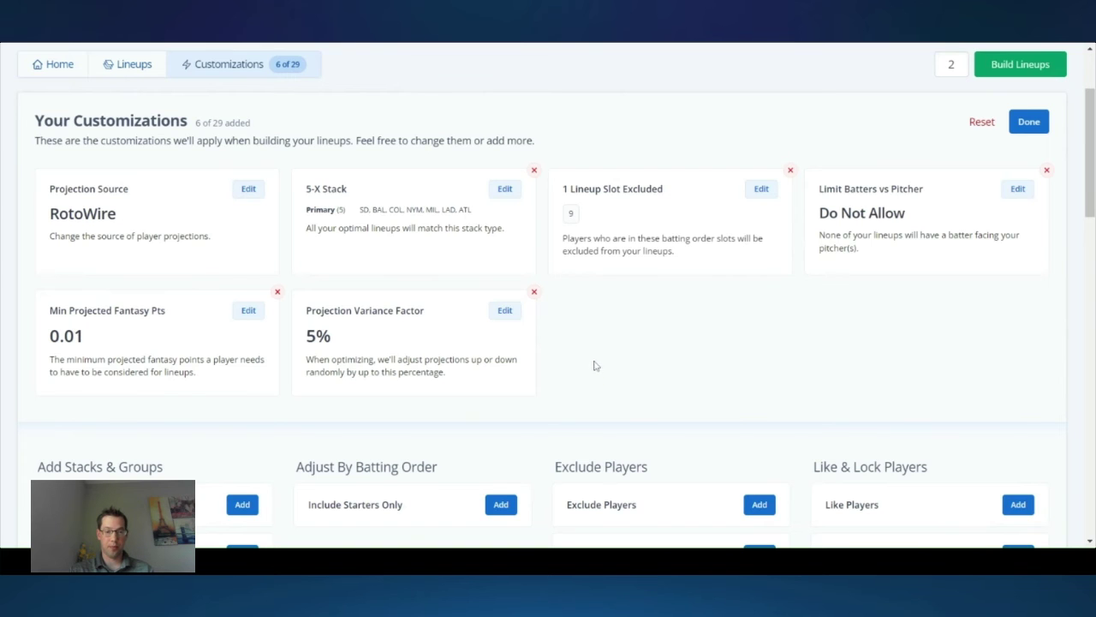
# - Add a Minimum Salary customization of $50,000 per lineup
pyautogui.scroll(-2, 595, 367)
pyautogui.scroll(-3, 482, 434)
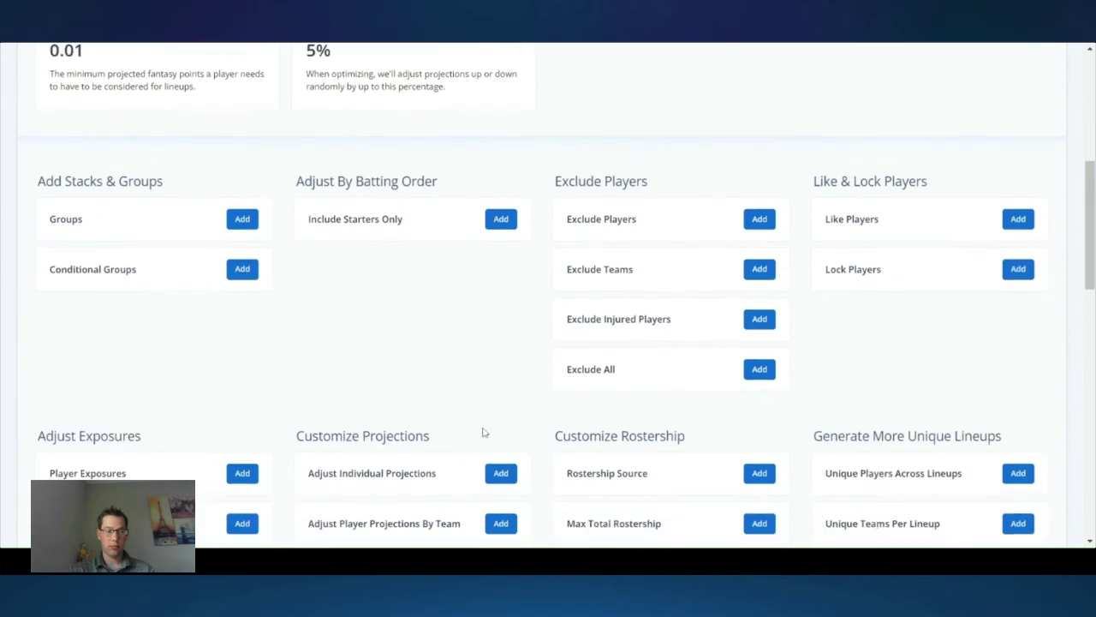
pyautogui.scroll(-2, 471, 432)
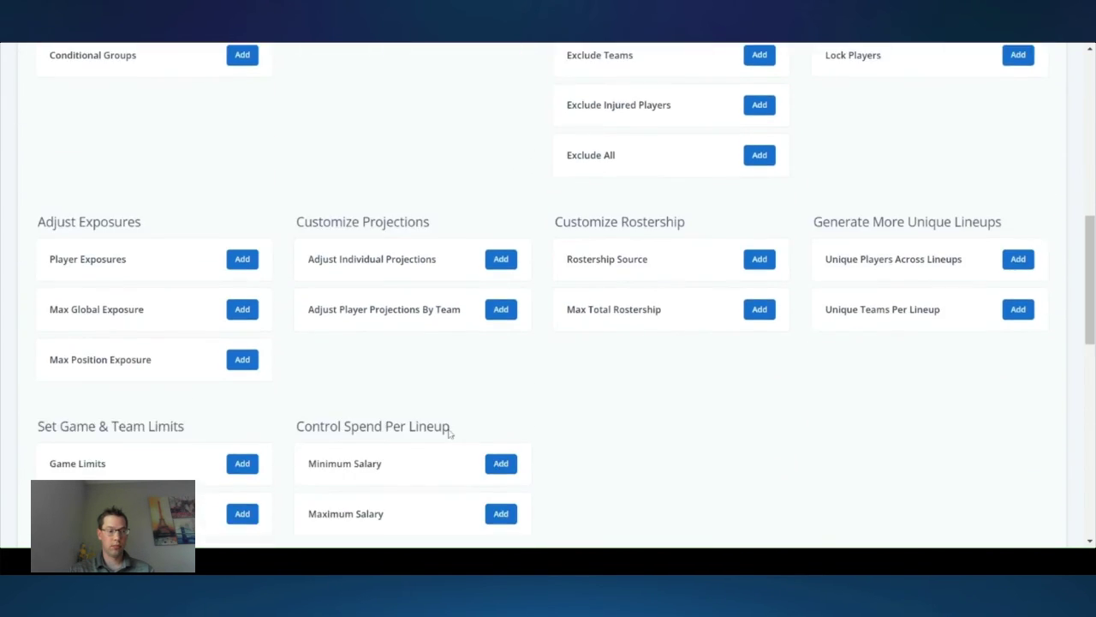
pyautogui.scroll(-1, 411, 415)
pyautogui.scroll(-1, 409, 412)
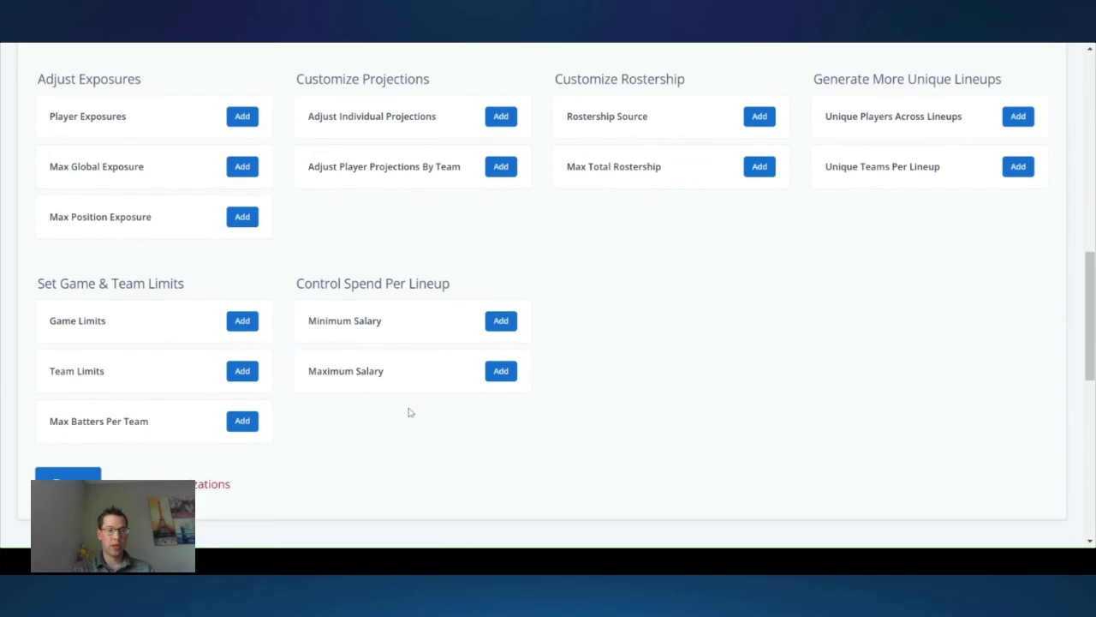
pyautogui.click(501, 320)
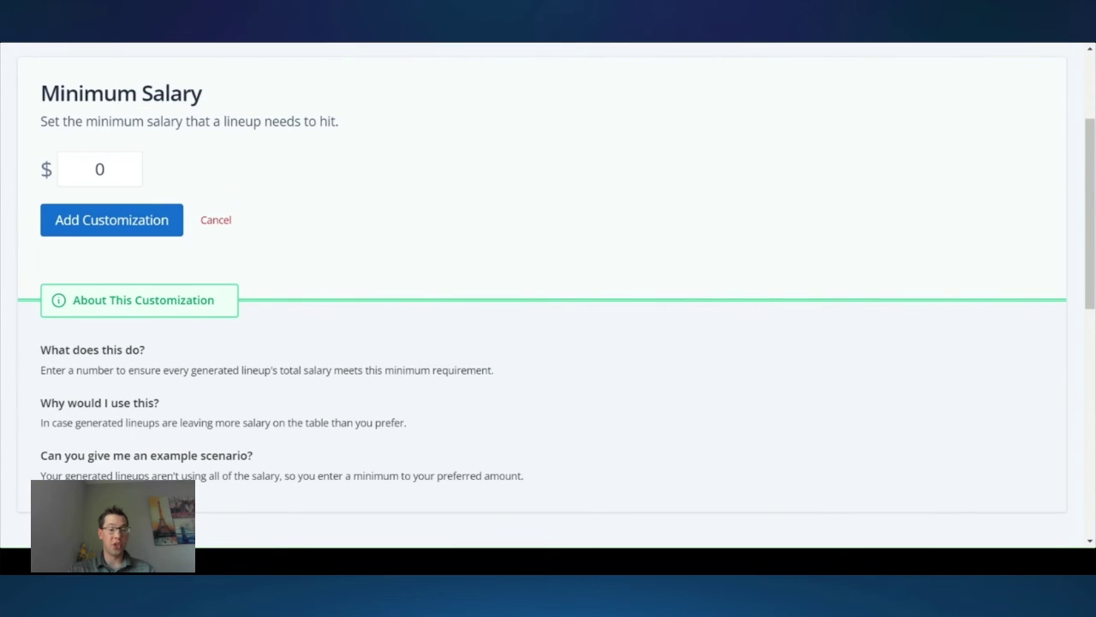
pyautogui.click(100, 169)
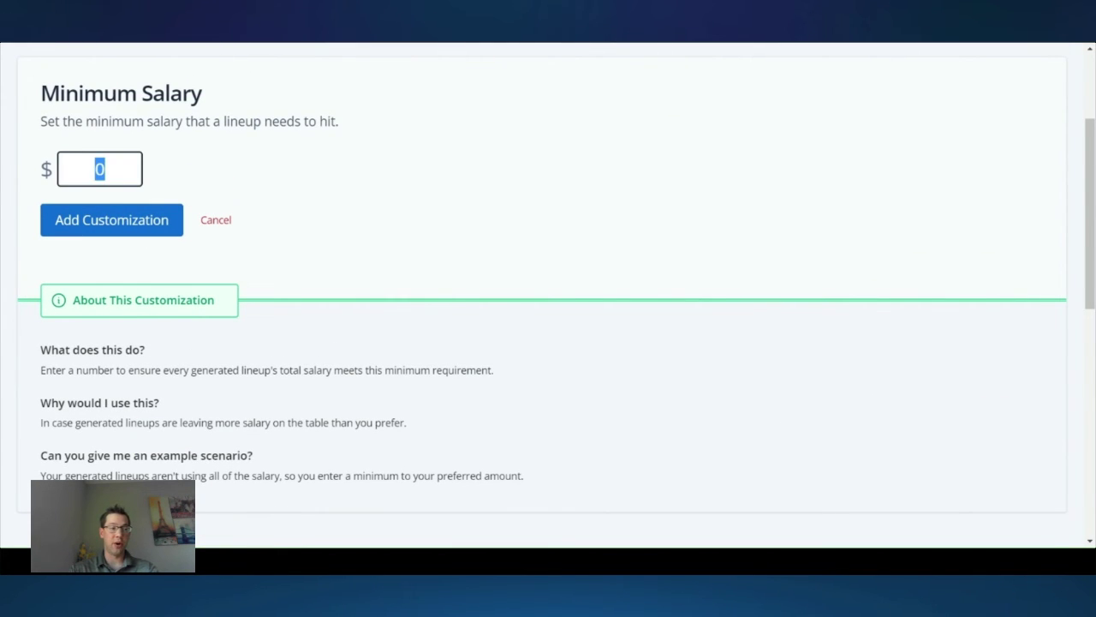
pyautogui.write('50000')
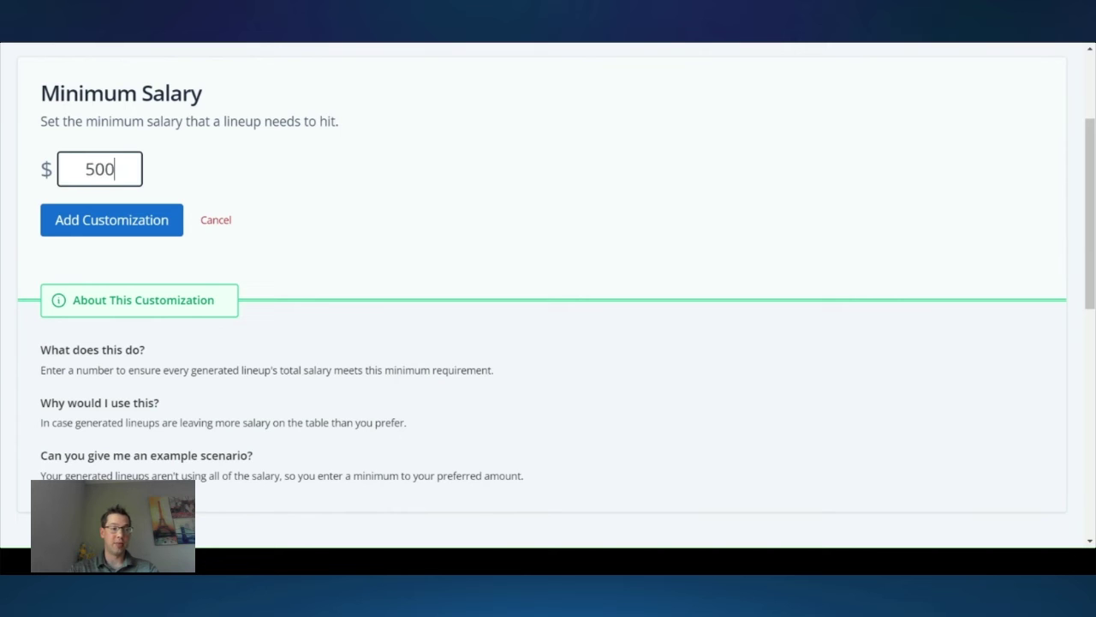
pyautogui.click(112, 220)
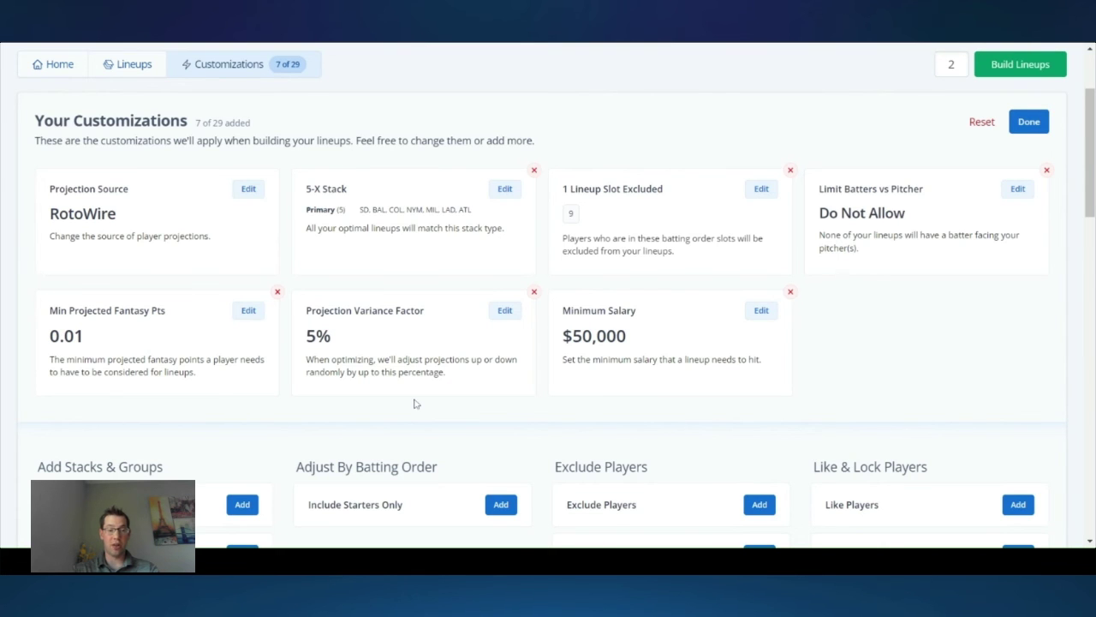
# - Add a Max Total Rostership customization of 100% per lineup
pyautogui.scroll(-5, 415, 403)
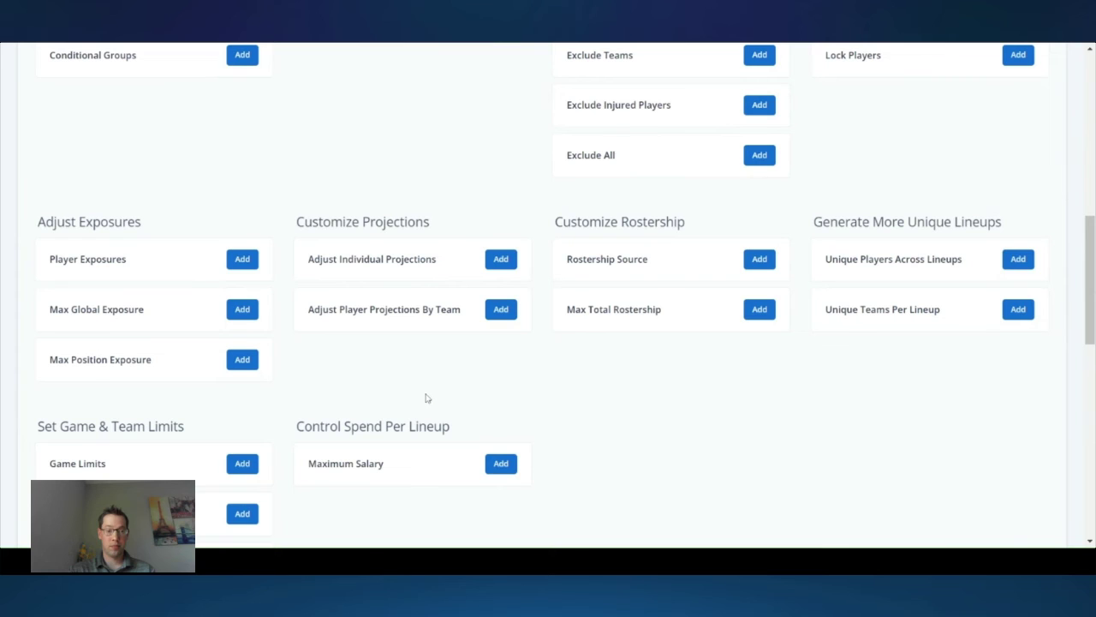
pyautogui.scroll(-1, 523, 370)
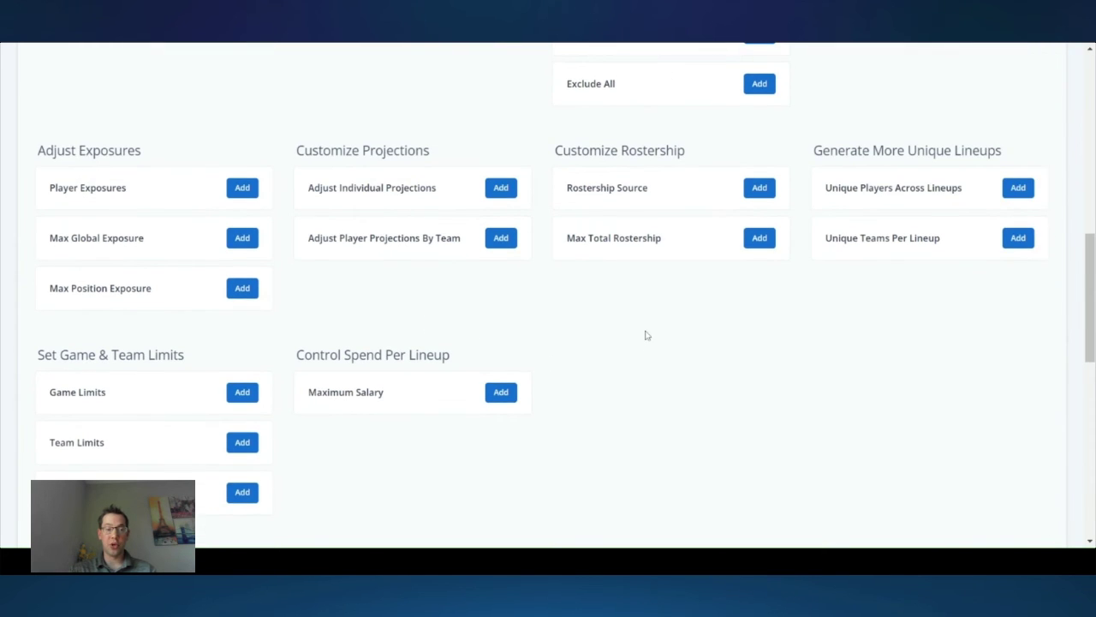
pyautogui.scroll(1, 655, 343)
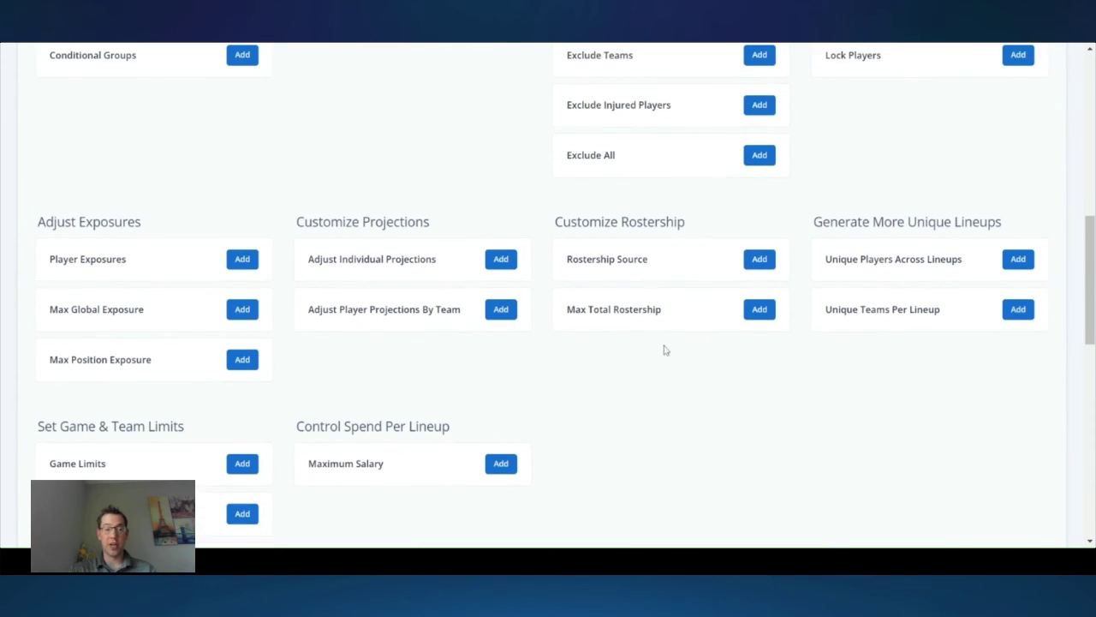
pyautogui.click(759, 310)
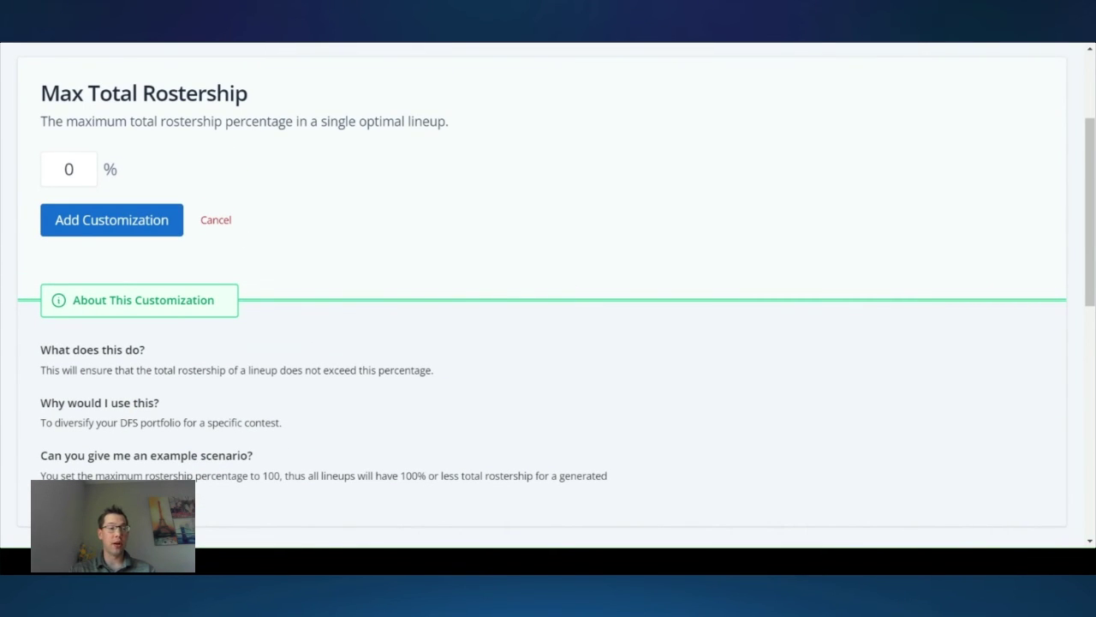
pyautogui.doubleClick(69, 170)
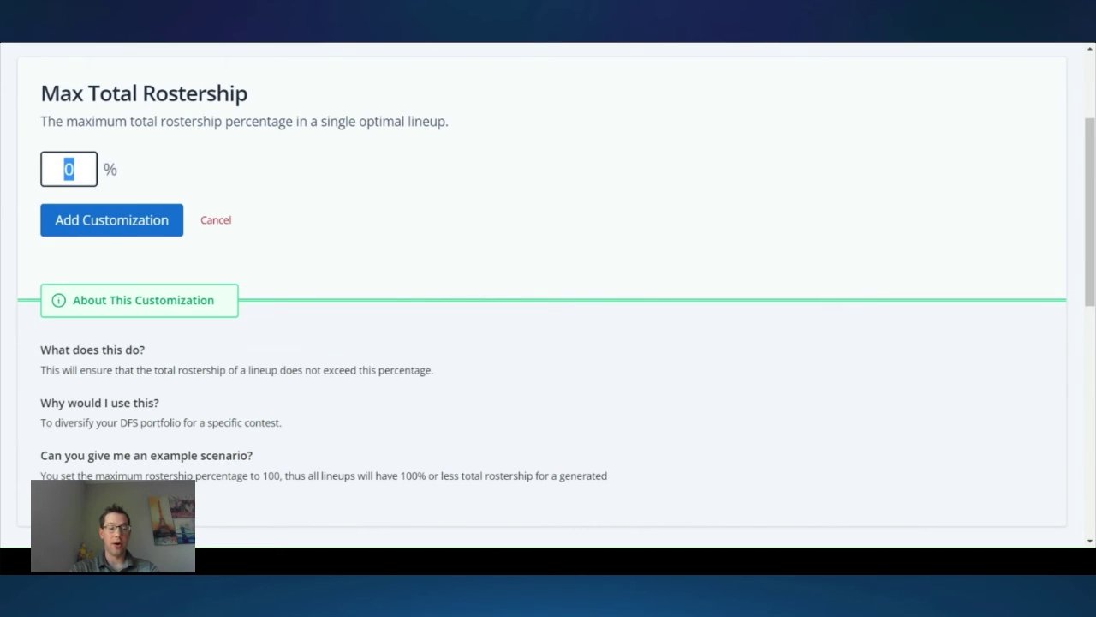
pyautogui.write('100')
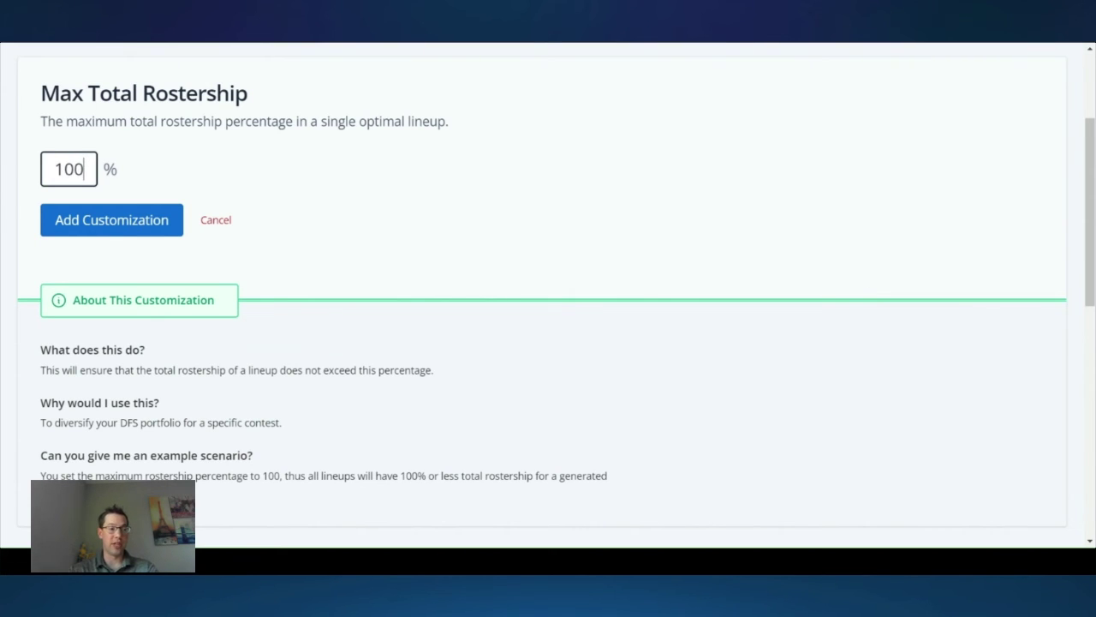
pyautogui.click(118, 221)
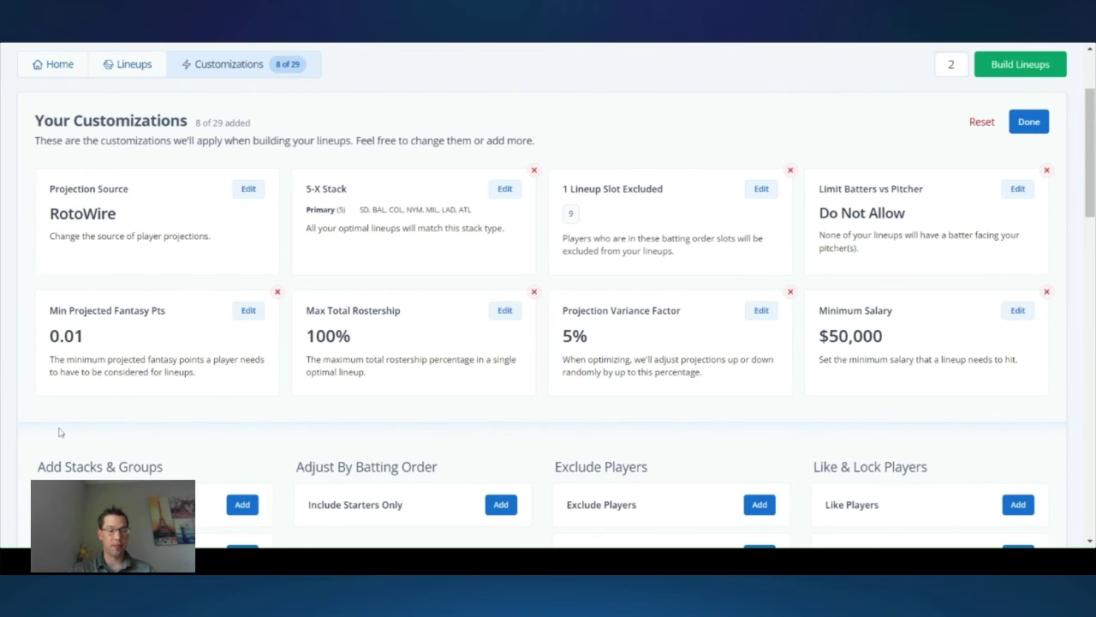
# - Finish the customizations and build 10 optimal lineups
pyautogui.scroll(-5, 59, 431)
pyautogui.scroll(-3, 59, 429)
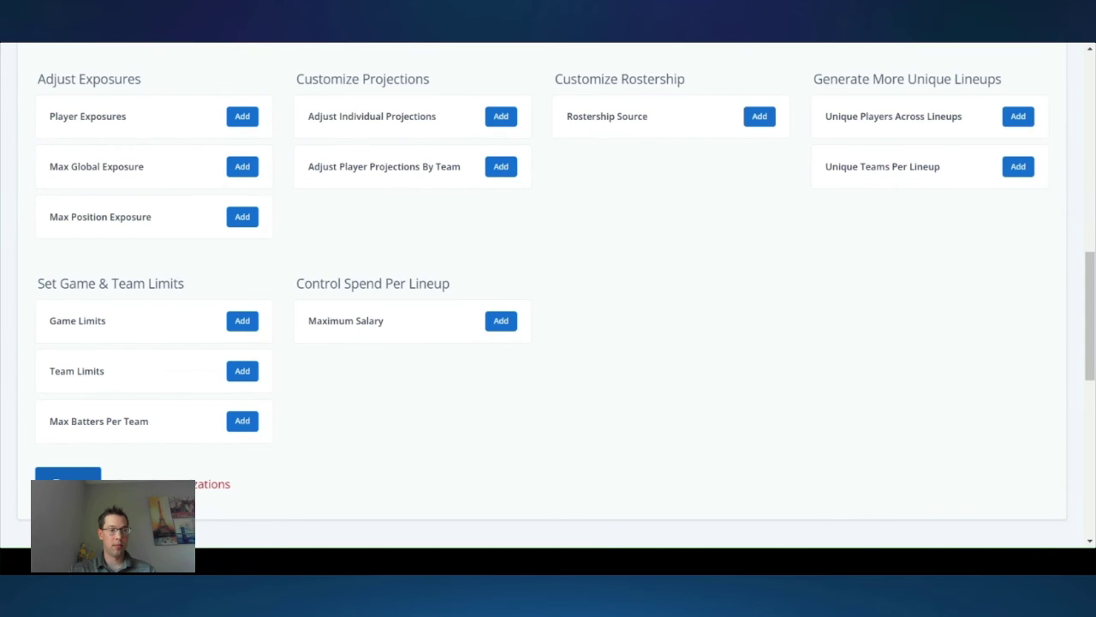
pyautogui.click(67, 478)
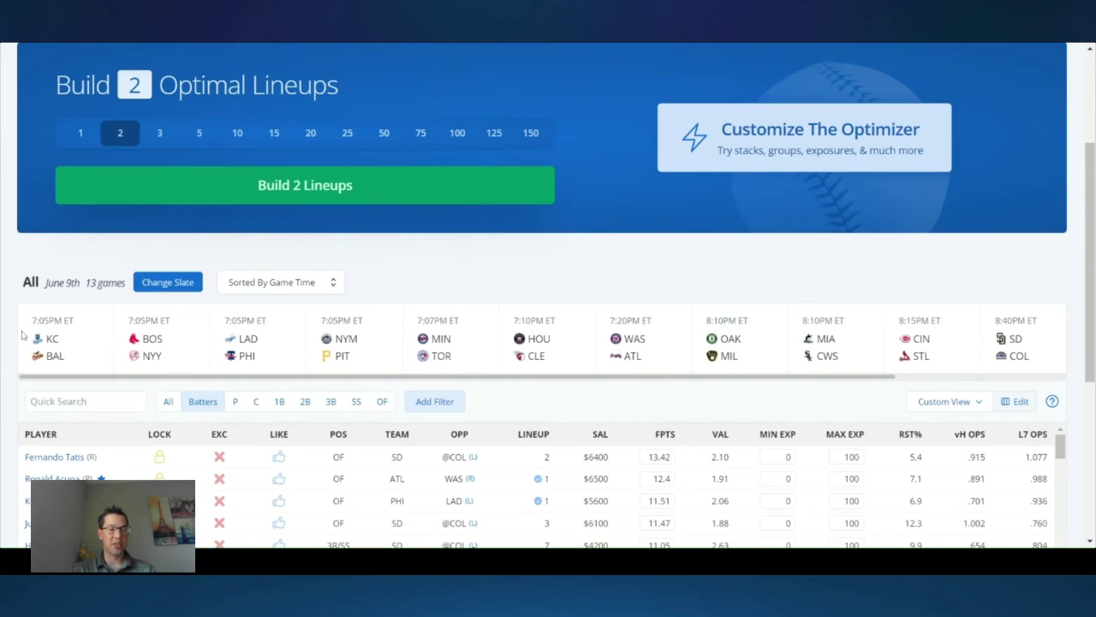
pyautogui.scroll(1, 20, 335)
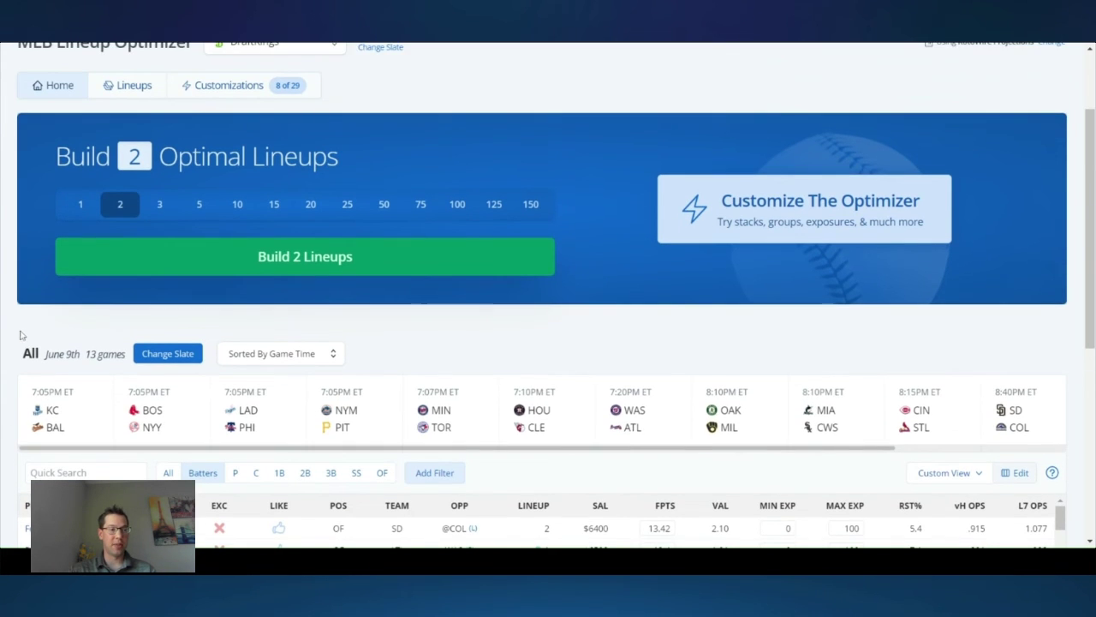
pyautogui.click(238, 208)
pyautogui.click(226, 257)
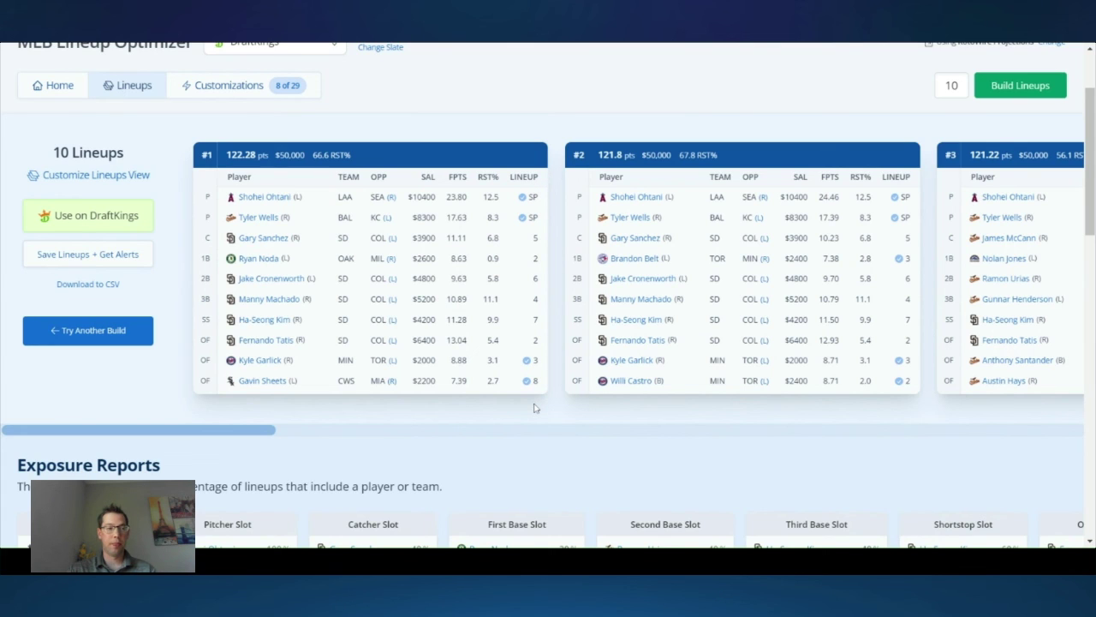
# - Customize the lineups view by removing Rostership and adding the Home Run Forecast Index
pyautogui.click(106, 177)
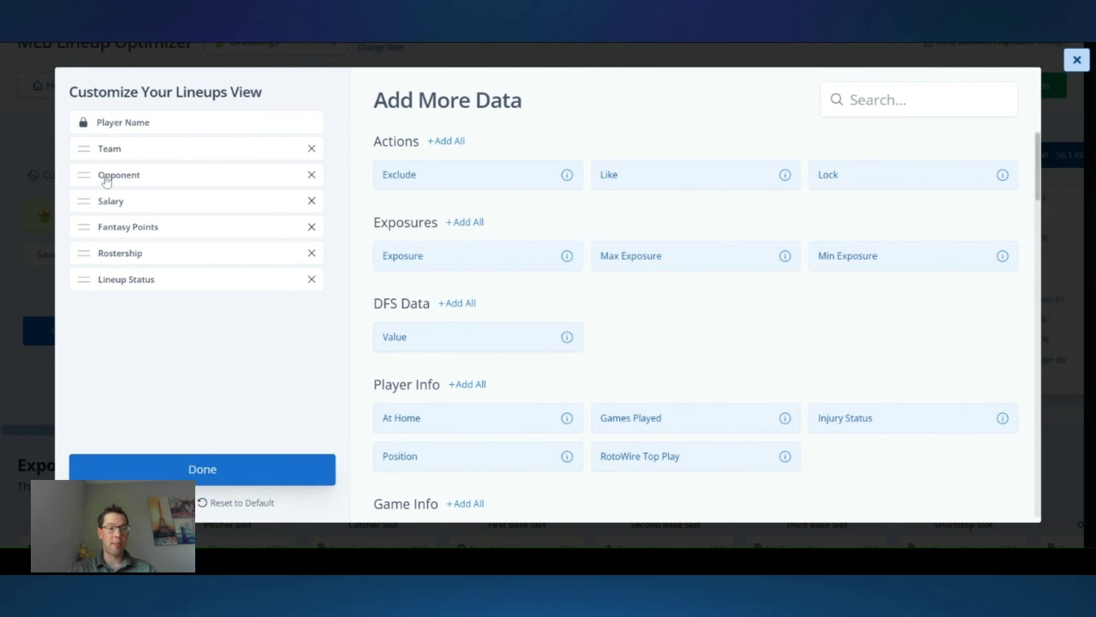
pyautogui.click(312, 256)
pyautogui.scroll(-2, 638, 341)
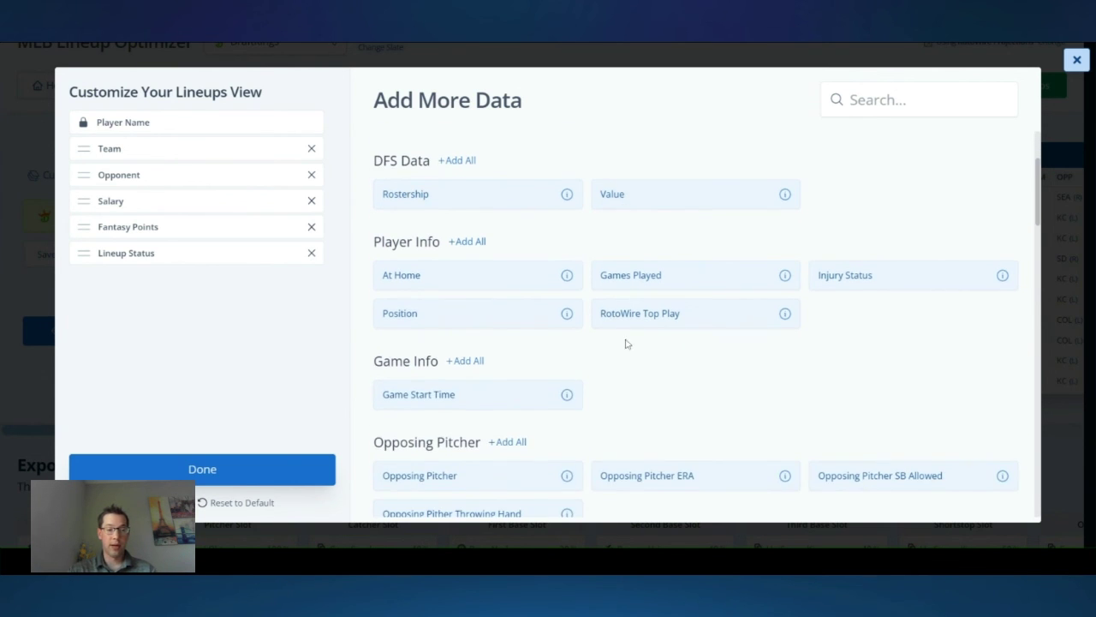
pyautogui.scroll(-2, 625, 345)
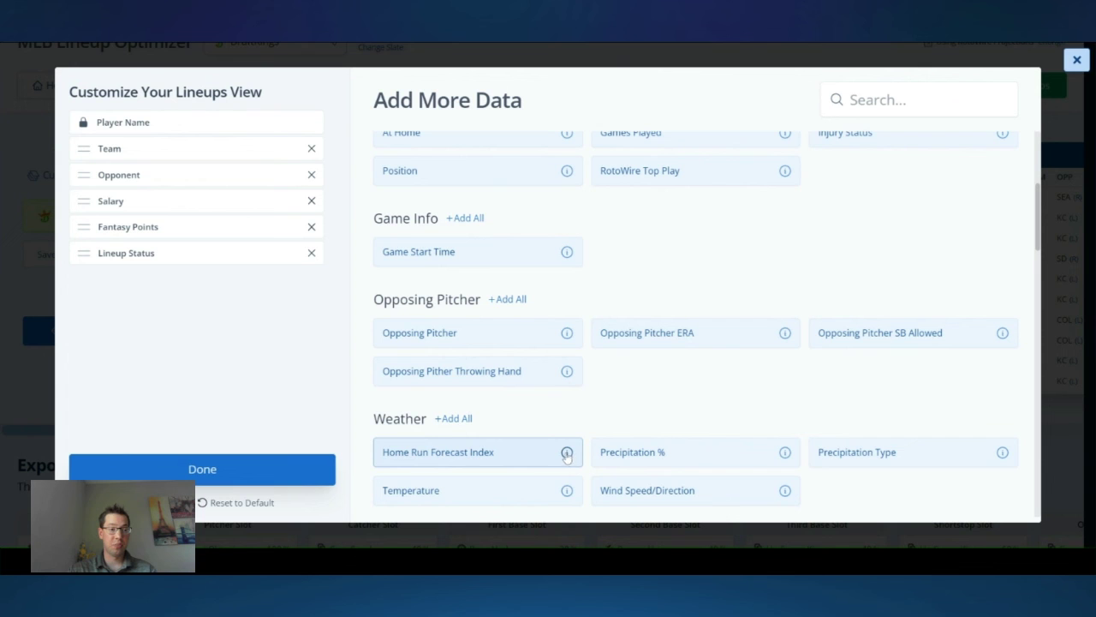
pyautogui.click(538, 456)
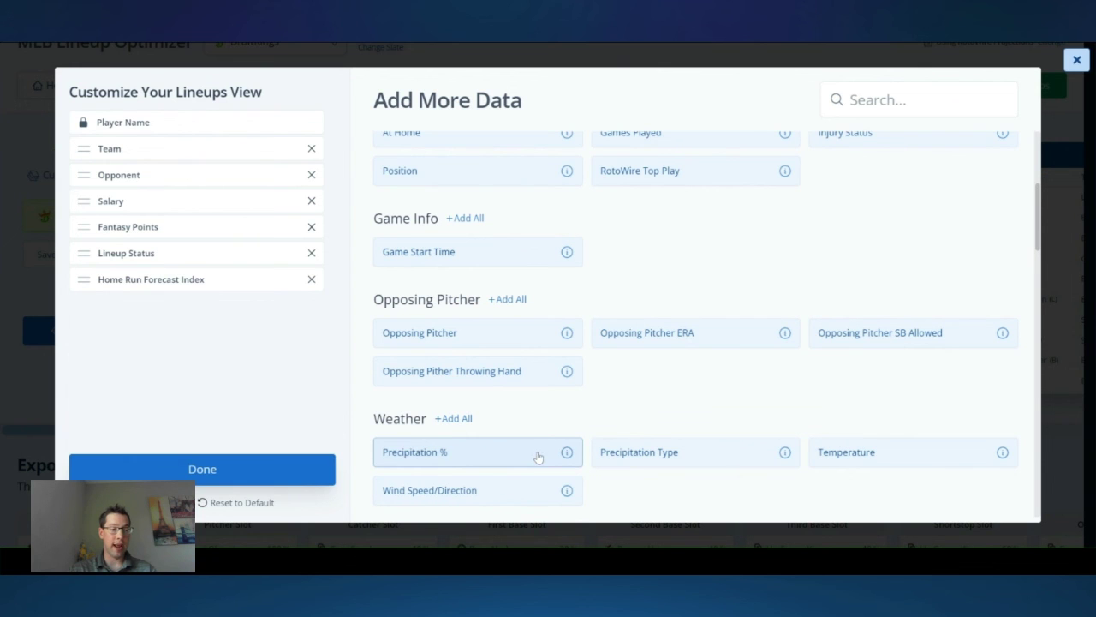
pyautogui.click(218, 473)
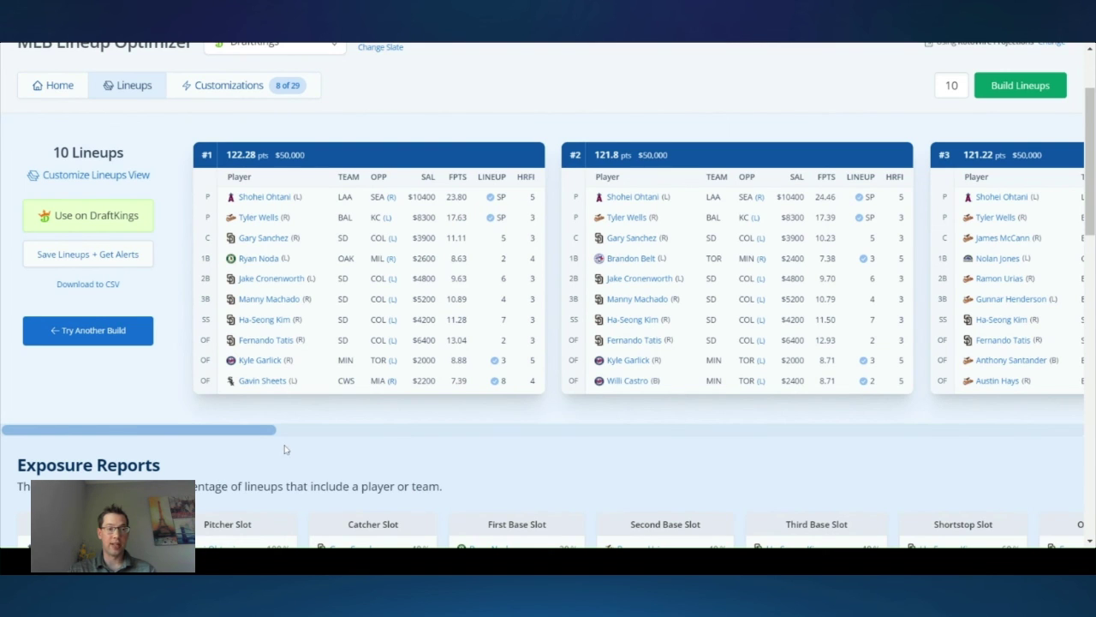